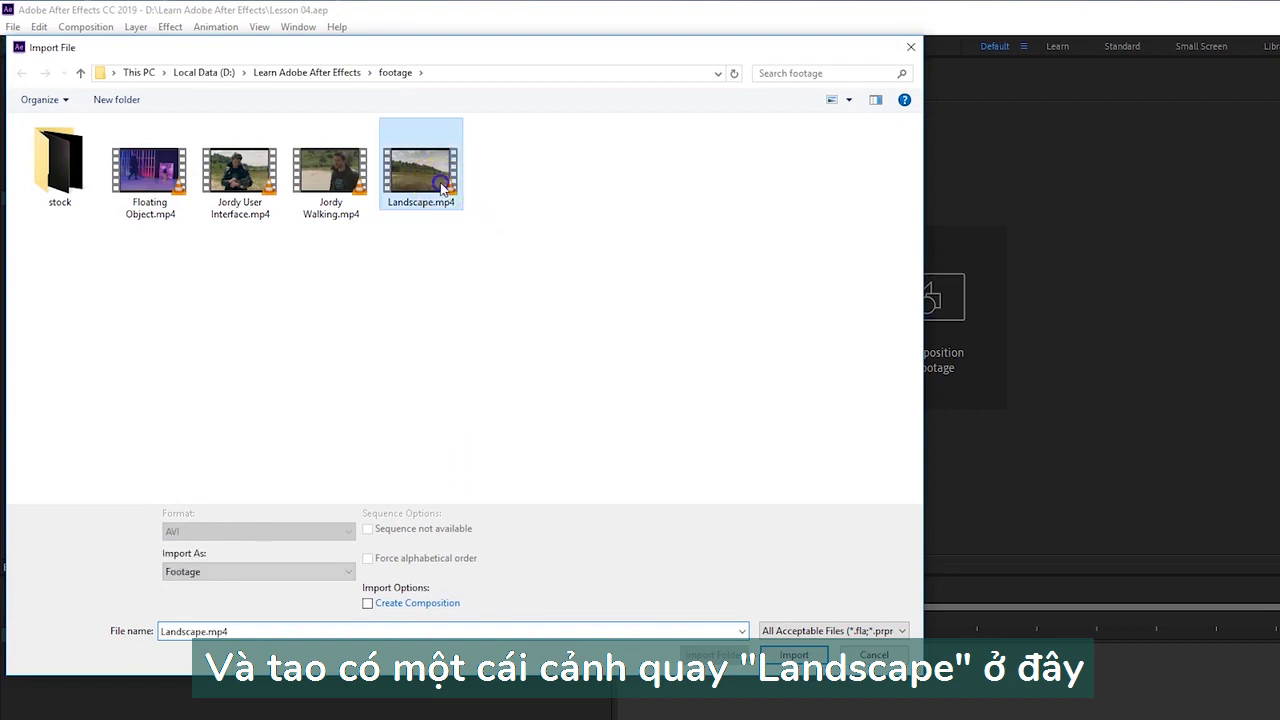
Step: Import Landscape.mp4 as footage and create a new composition from it
click(818, 655)
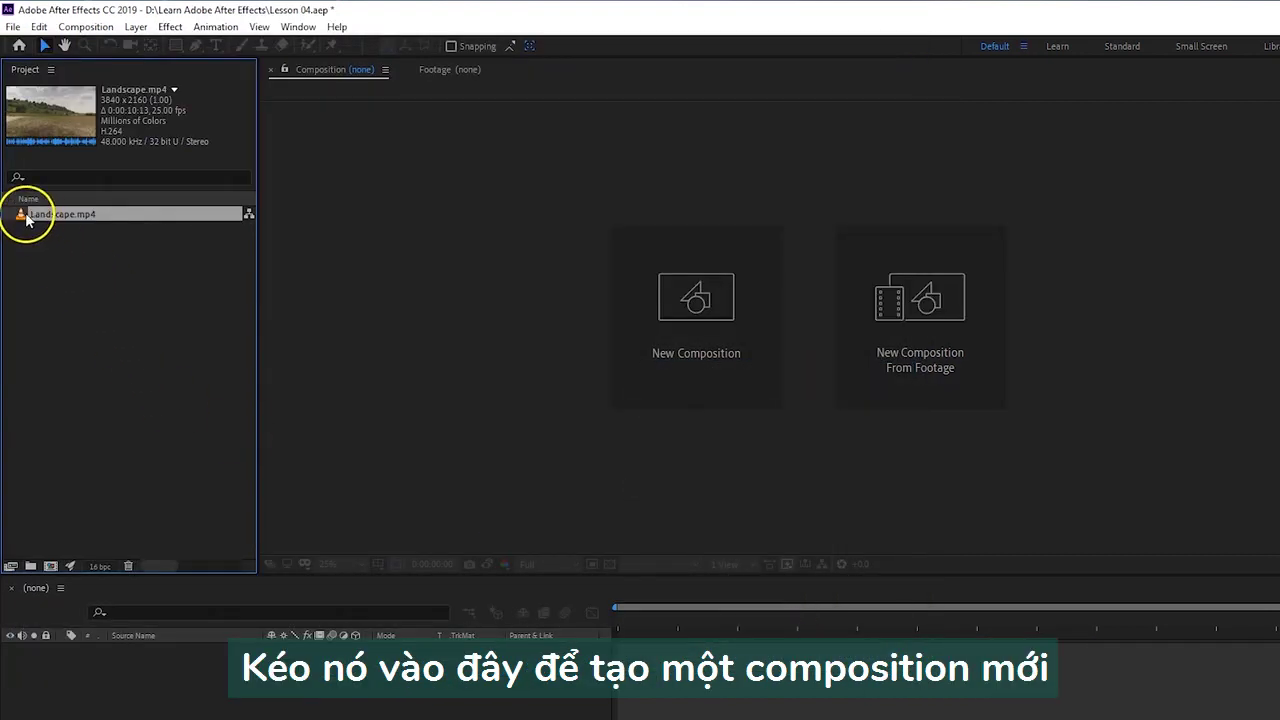
drag(147, 330, 50, 566)
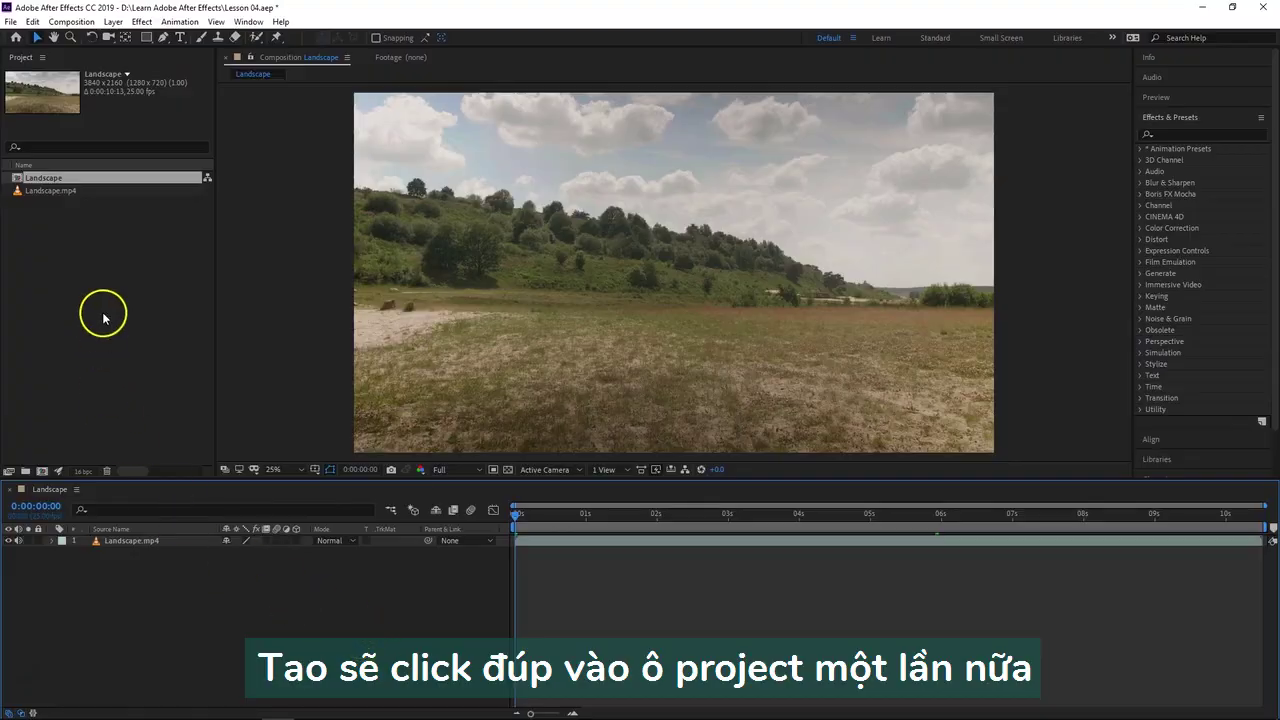
Step: Import ales-krivec-26310-unsplash.jpg from the stock folder and place it as a layer above Landscape.mp4
double_click(103, 318)
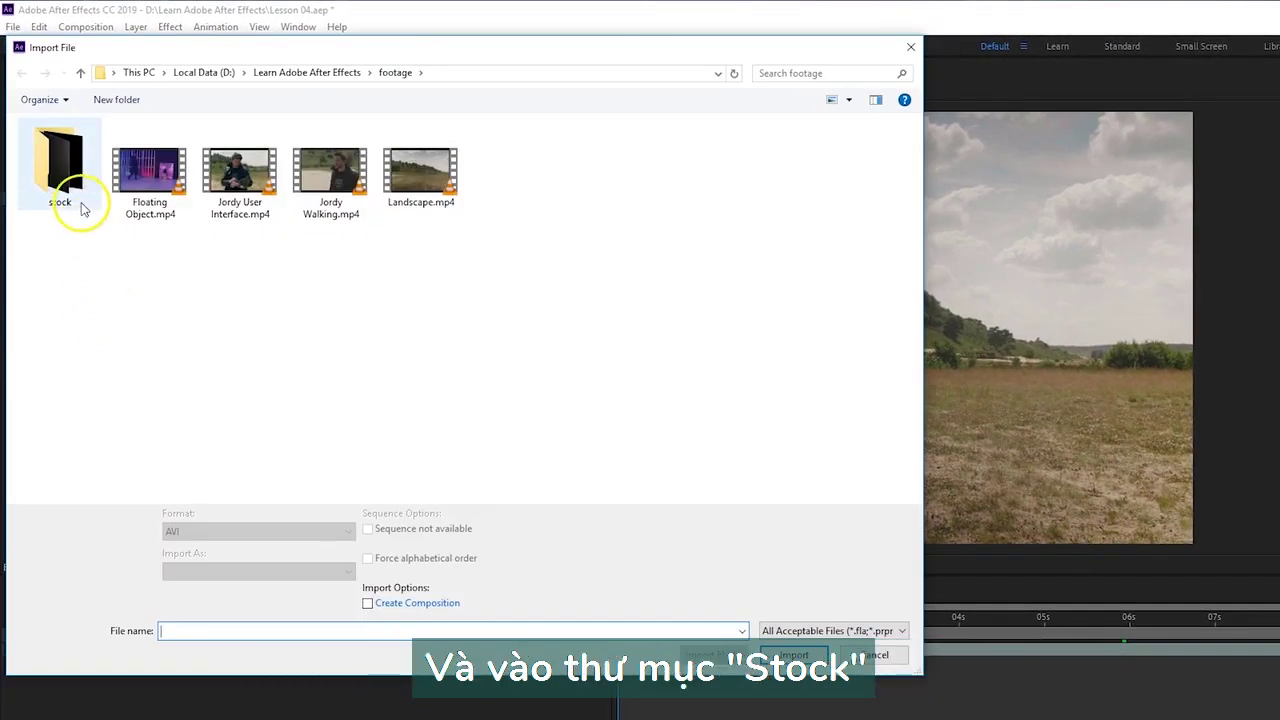
double_click(72, 180)
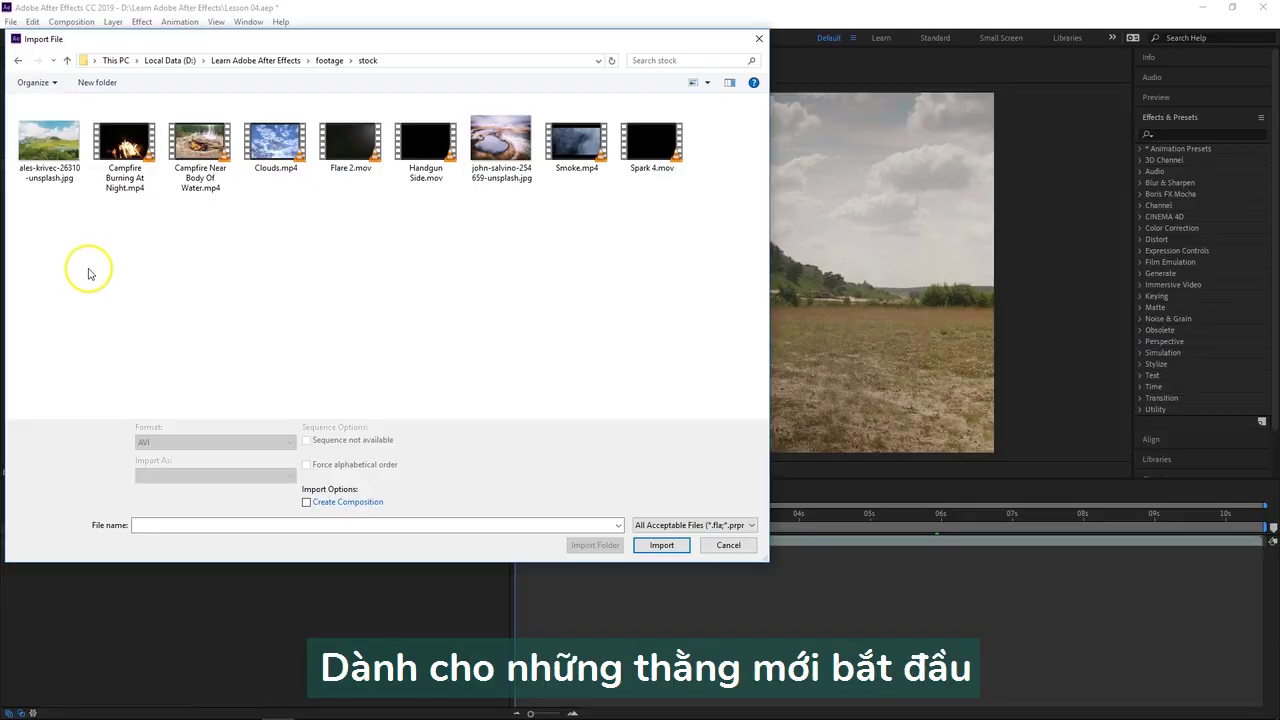
click(48, 145)
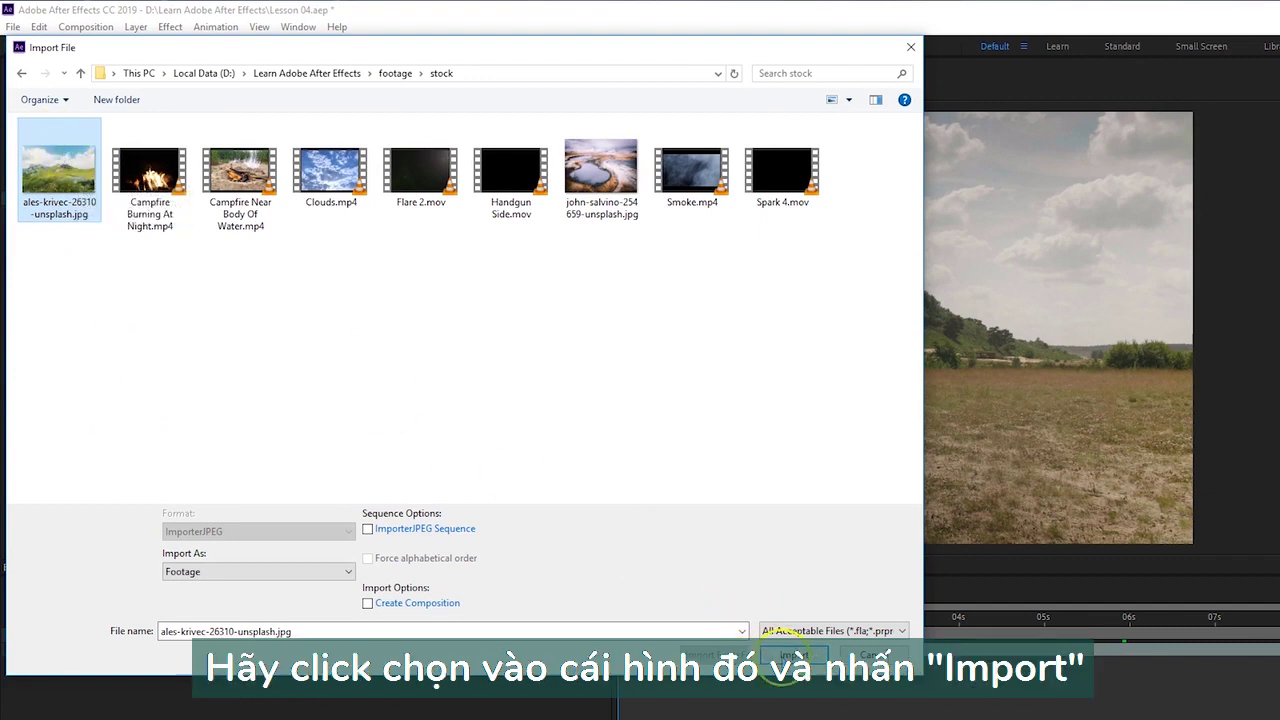
click(793, 655)
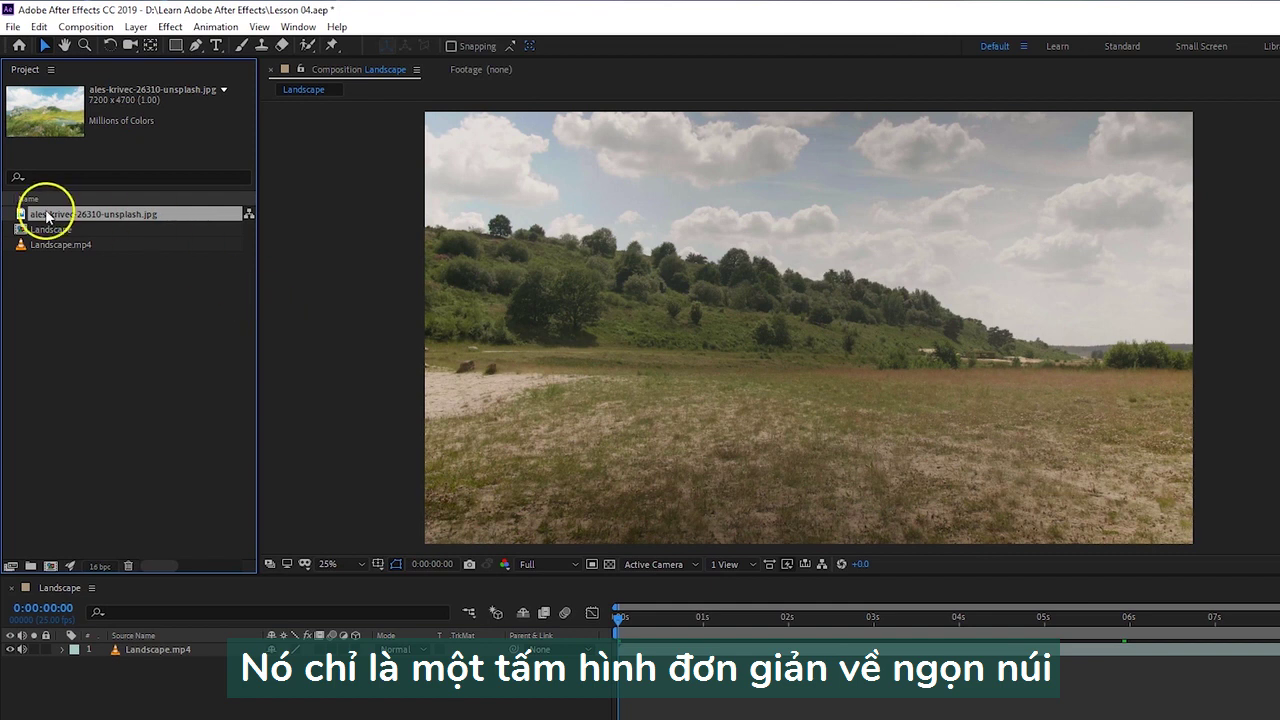
drag(42, 216, 160, 665)
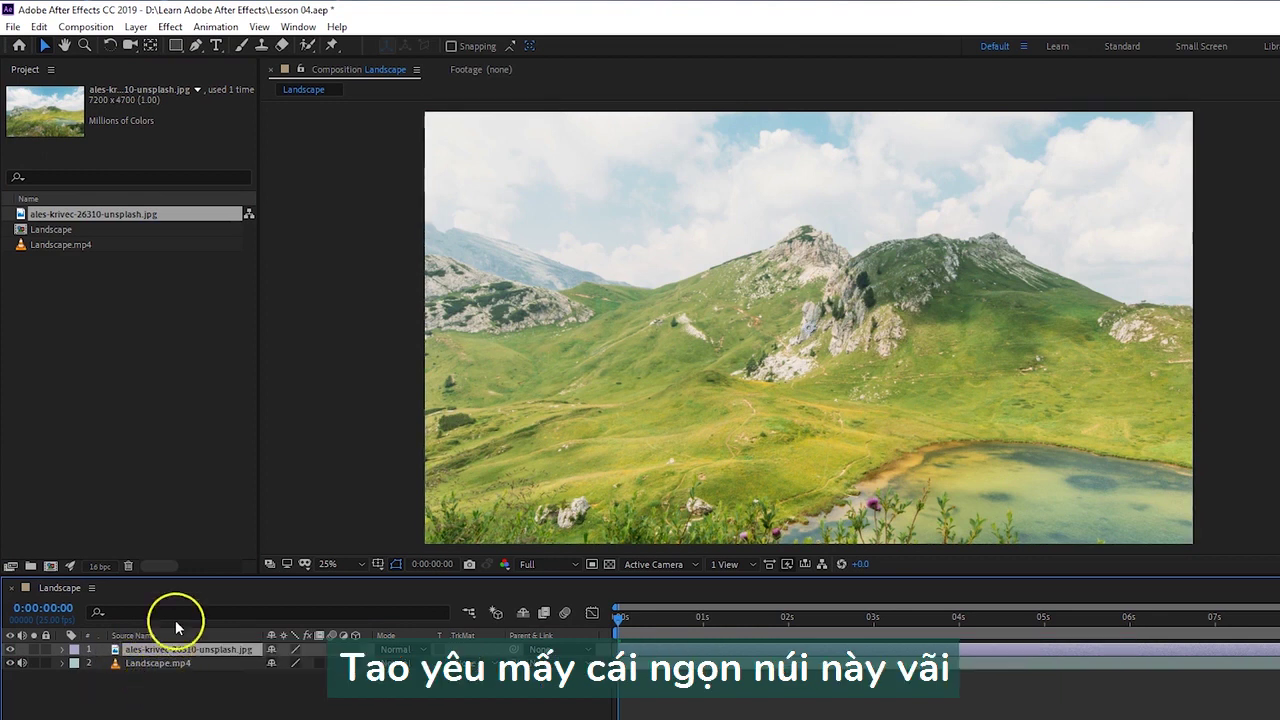
Step: Scale the mountain image layer down until its bounds extend only slightly beyond the composition frame
click(722, 318)
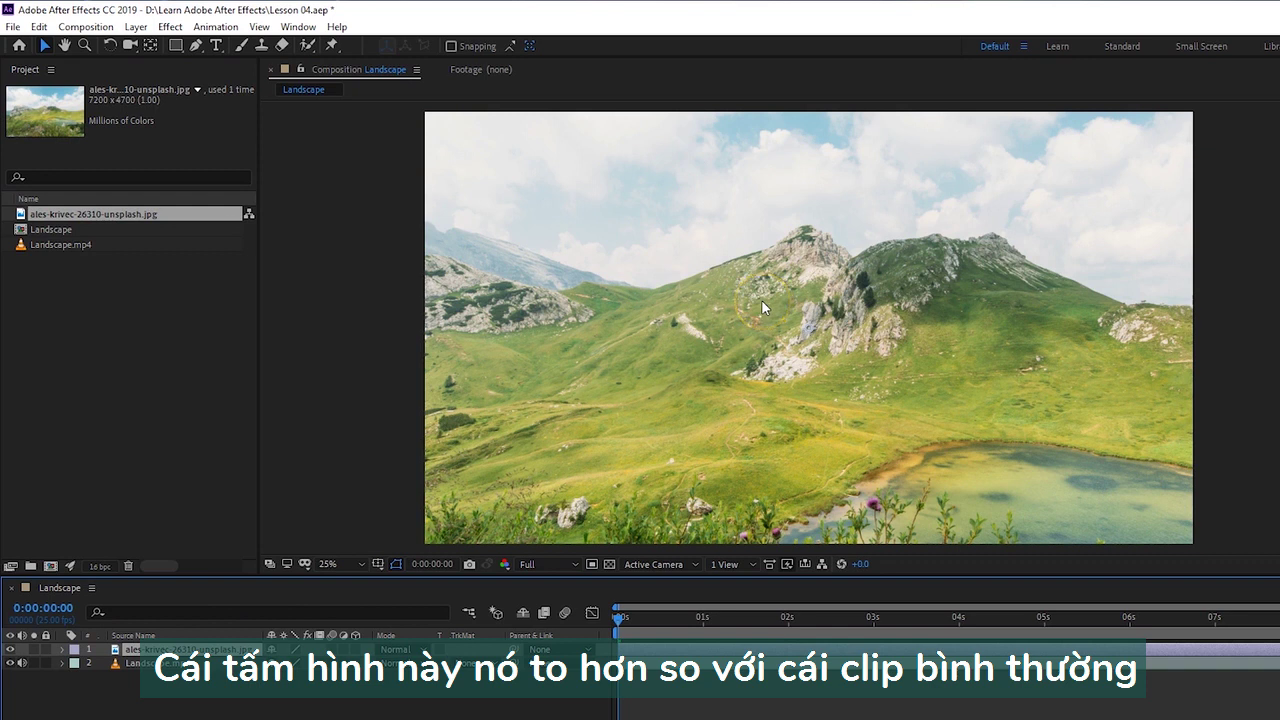
scroll(761, 299, down, 2)
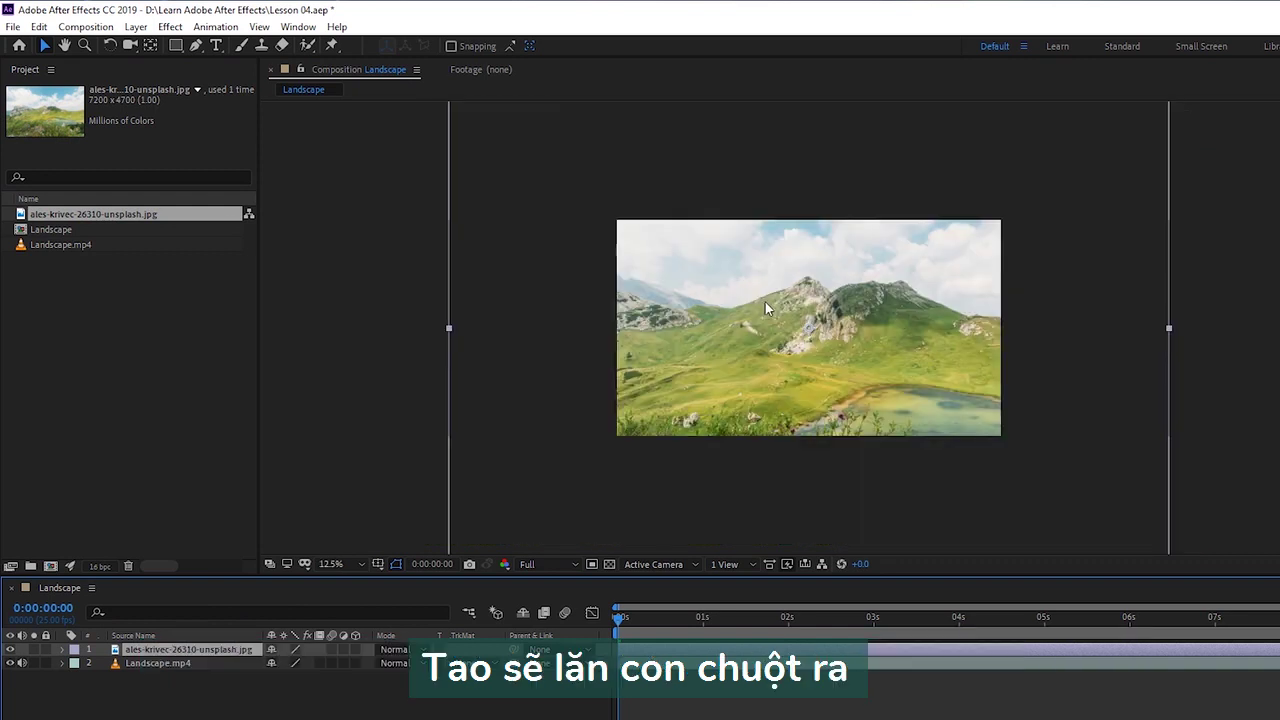
scroll(766, 302, down, 1)
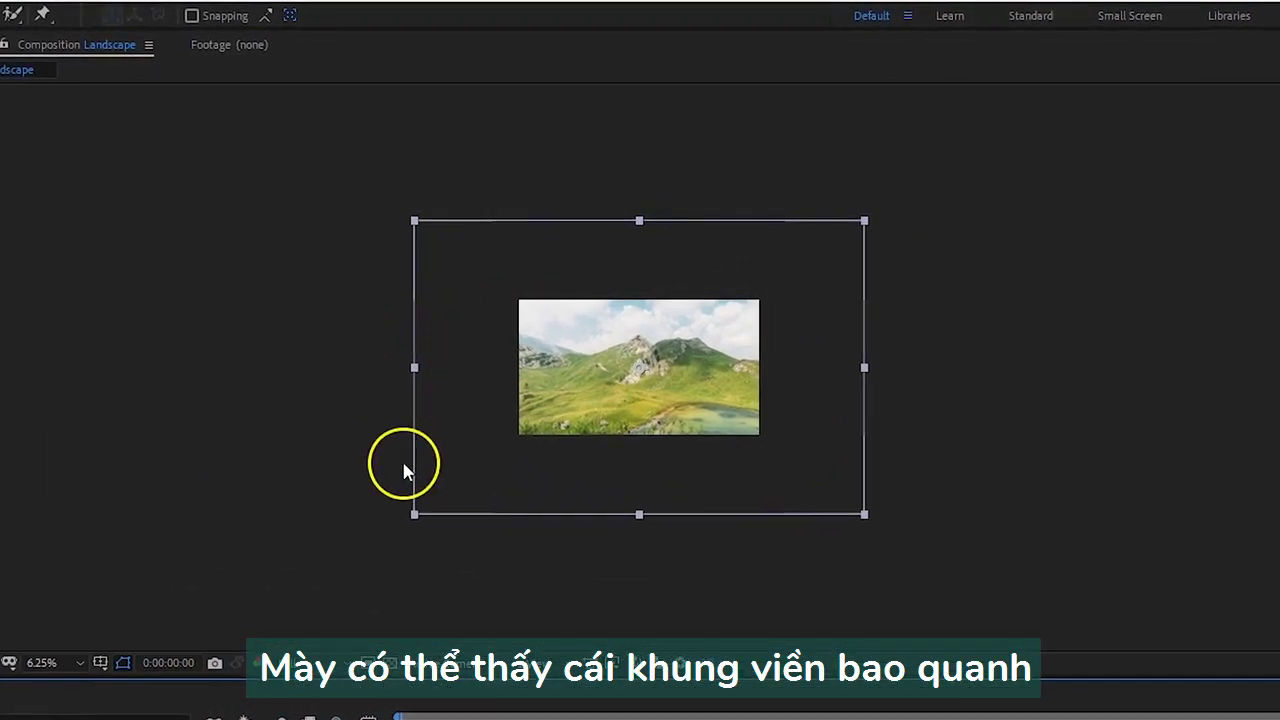
drag(866, 519, 777, 460)
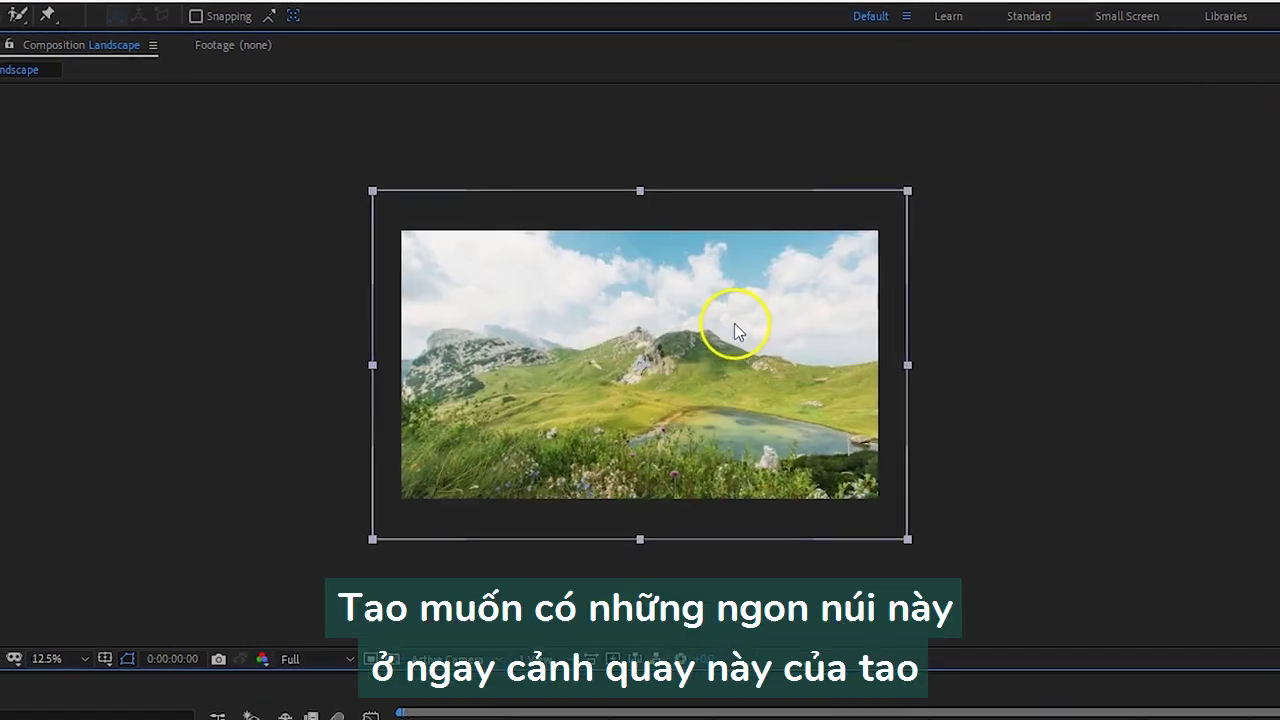
Step: Hide the mountain image layer to view the landscape footage beneath it, and show the layer again
key(period)
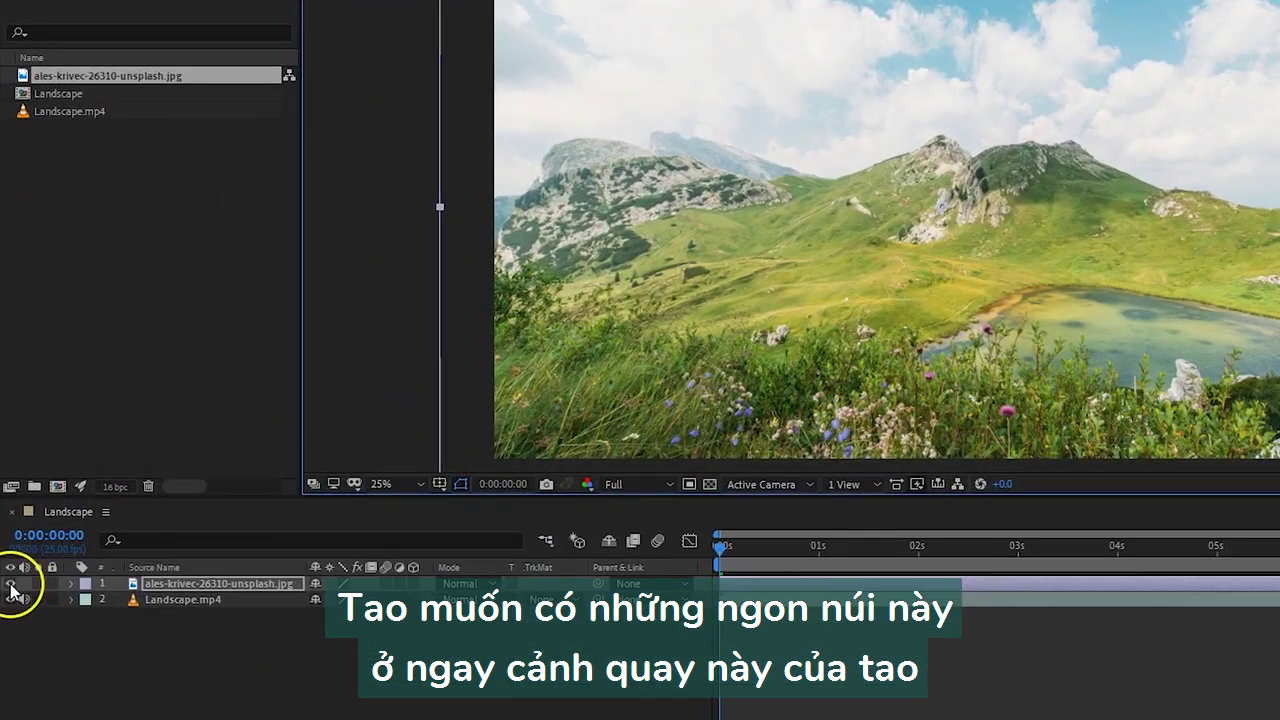
click(10, 584)
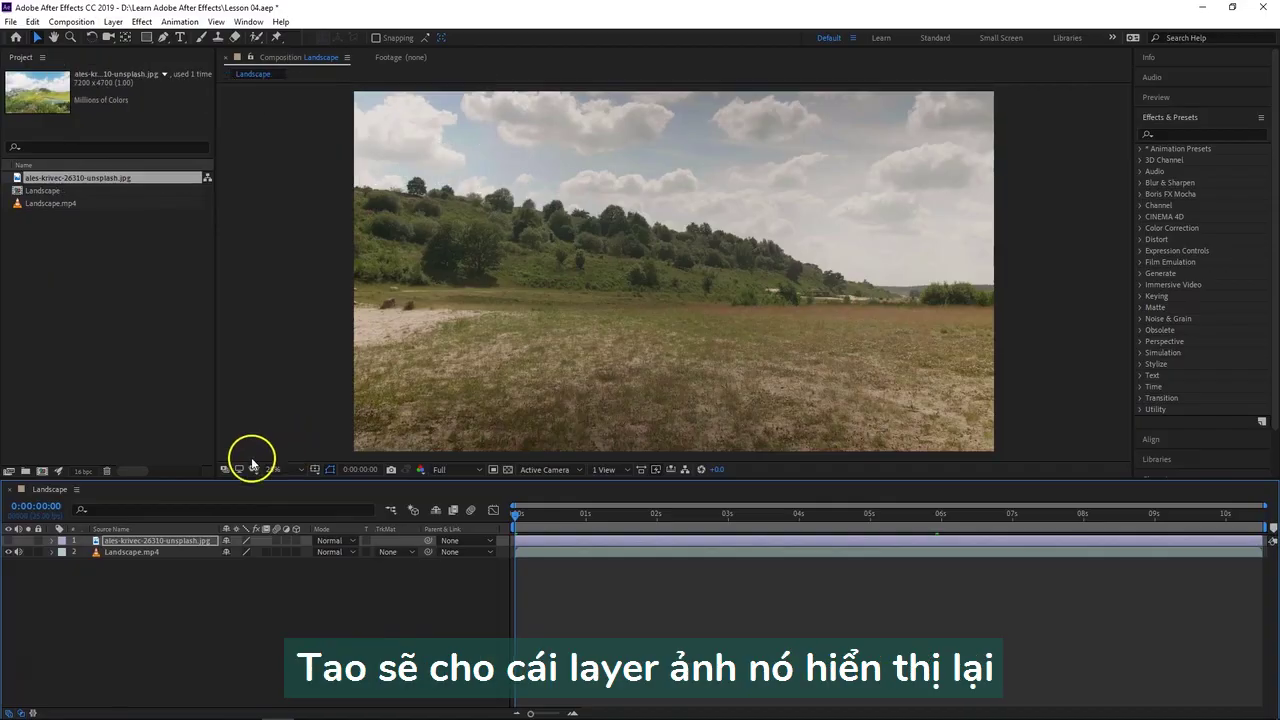
click(10, 541)
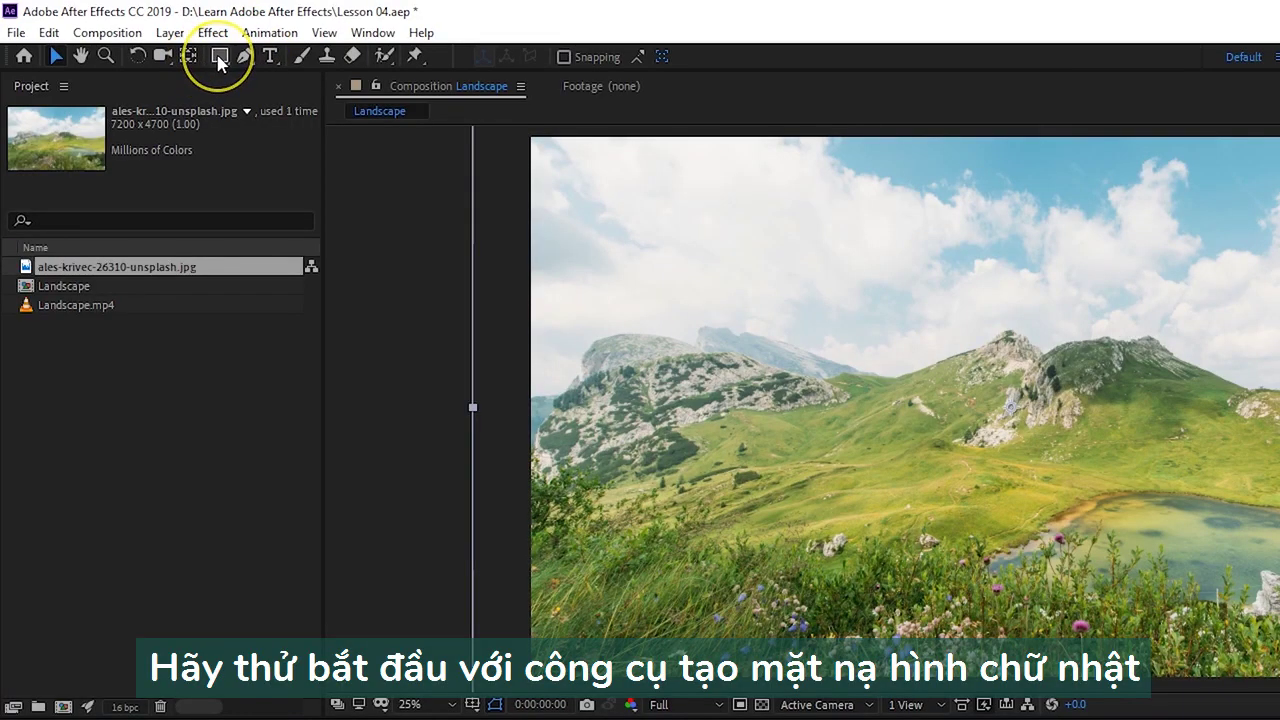
Step: Try a rectangular mask around the central mountain peaks on the image layer, and undo it
click(220, 58)
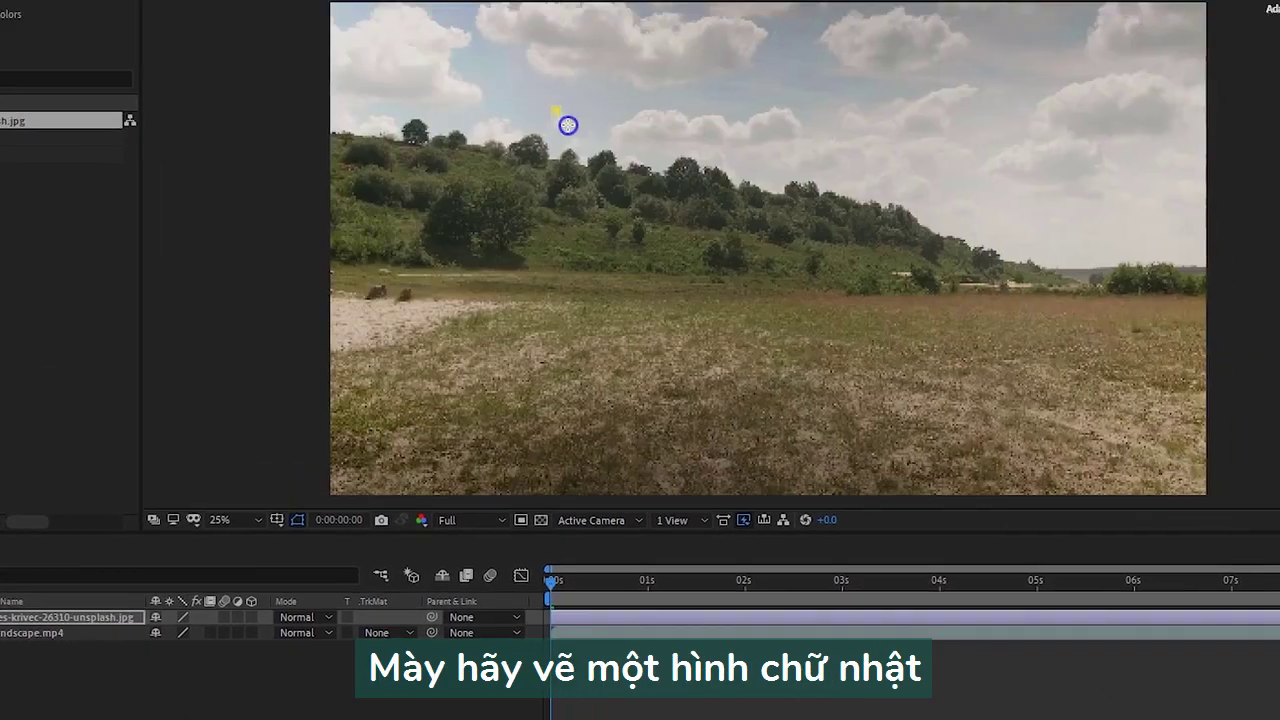
drag(568, 125, 905, 342)
drag(774, 441, 775, 441)
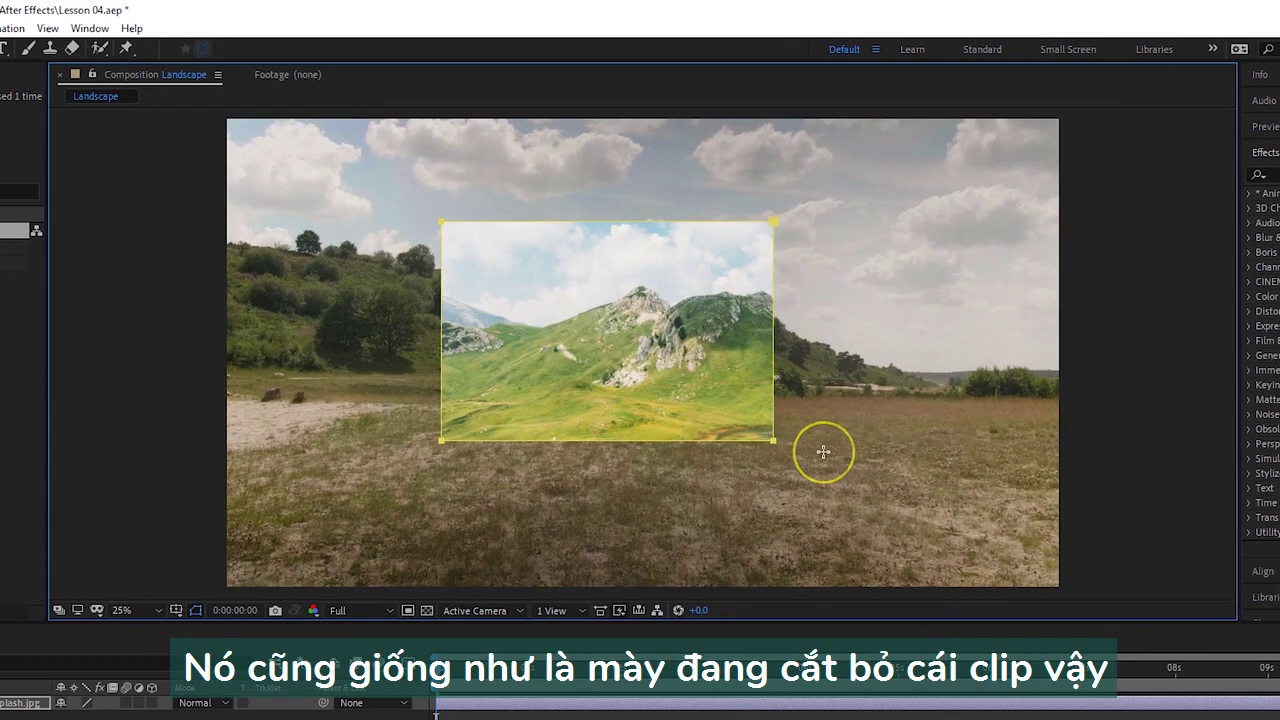
click(697, 239)
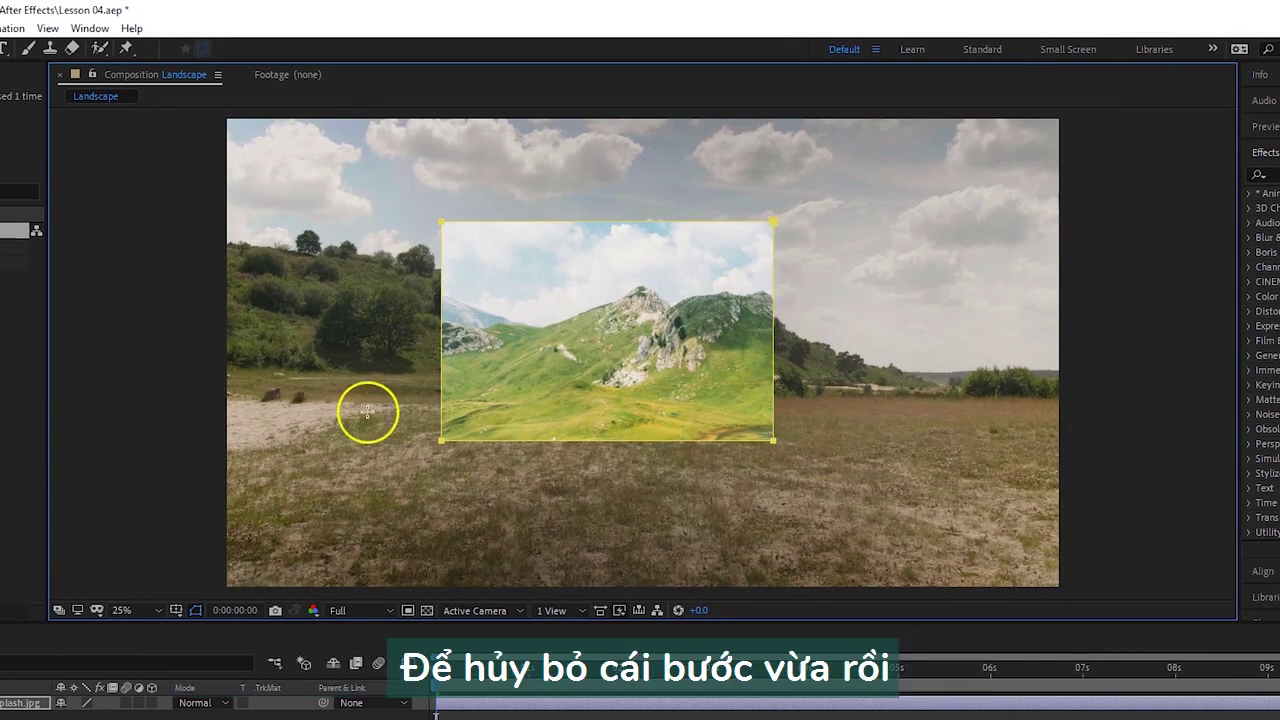
key(ctrl+z)
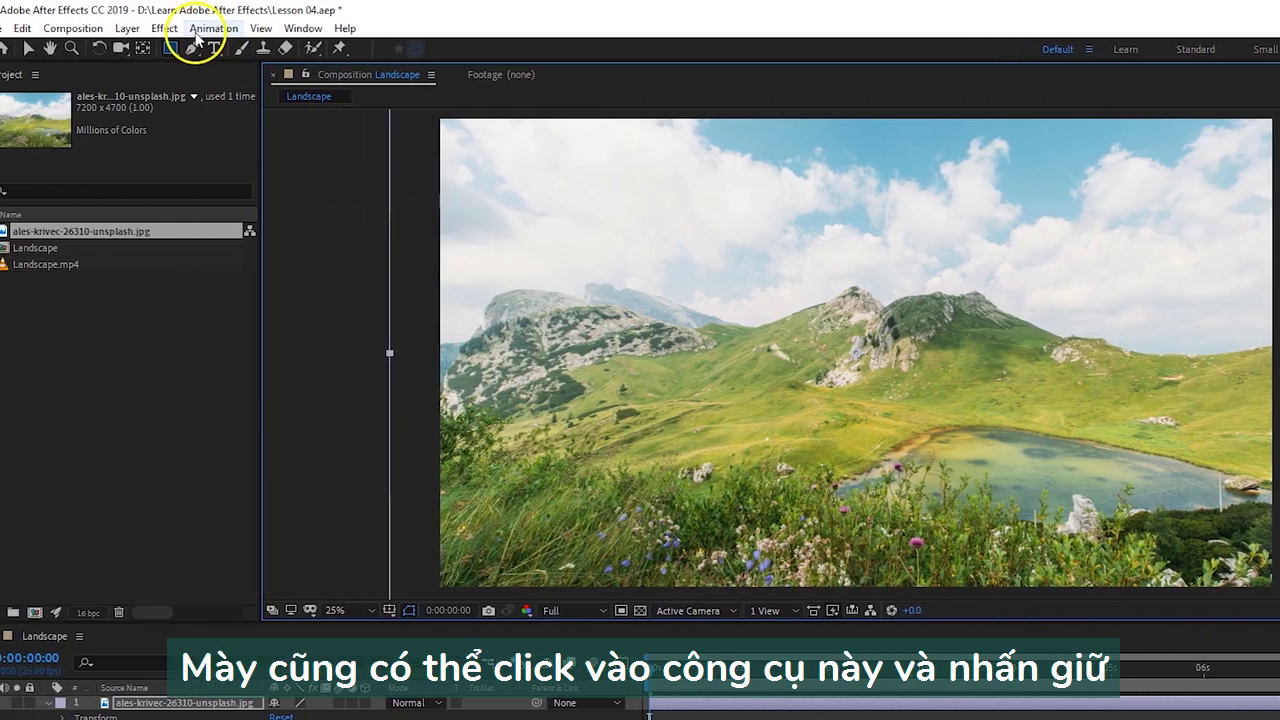
Step: Try a circular mask around the mountain peak with the Ellipse Tool, and undo it
click(195, 48)
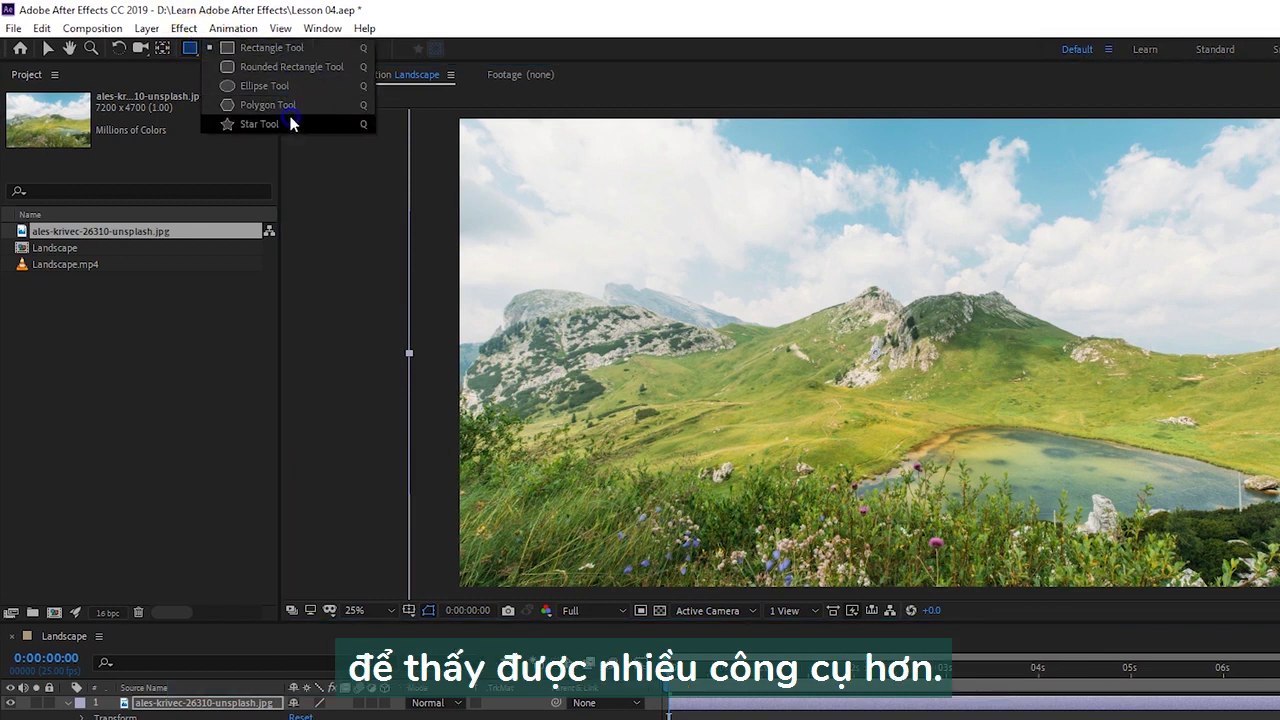
click(292, 85)
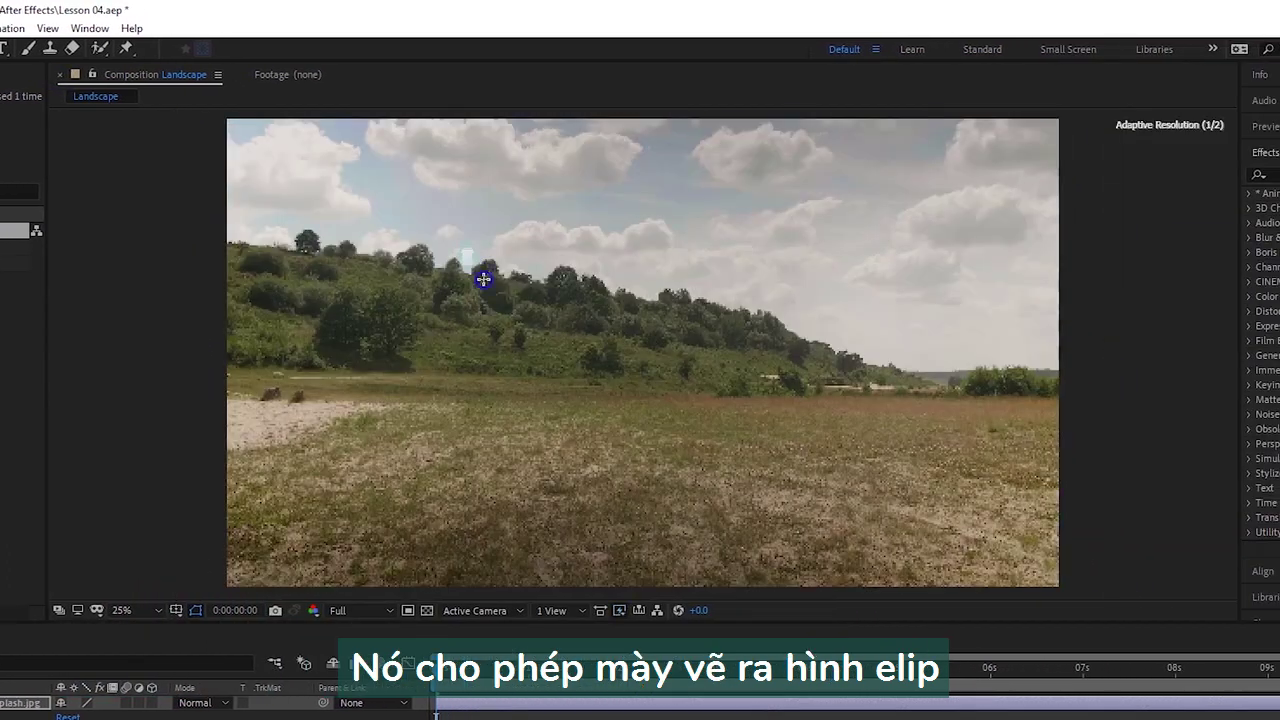
drag(483, 279, 694, 471)
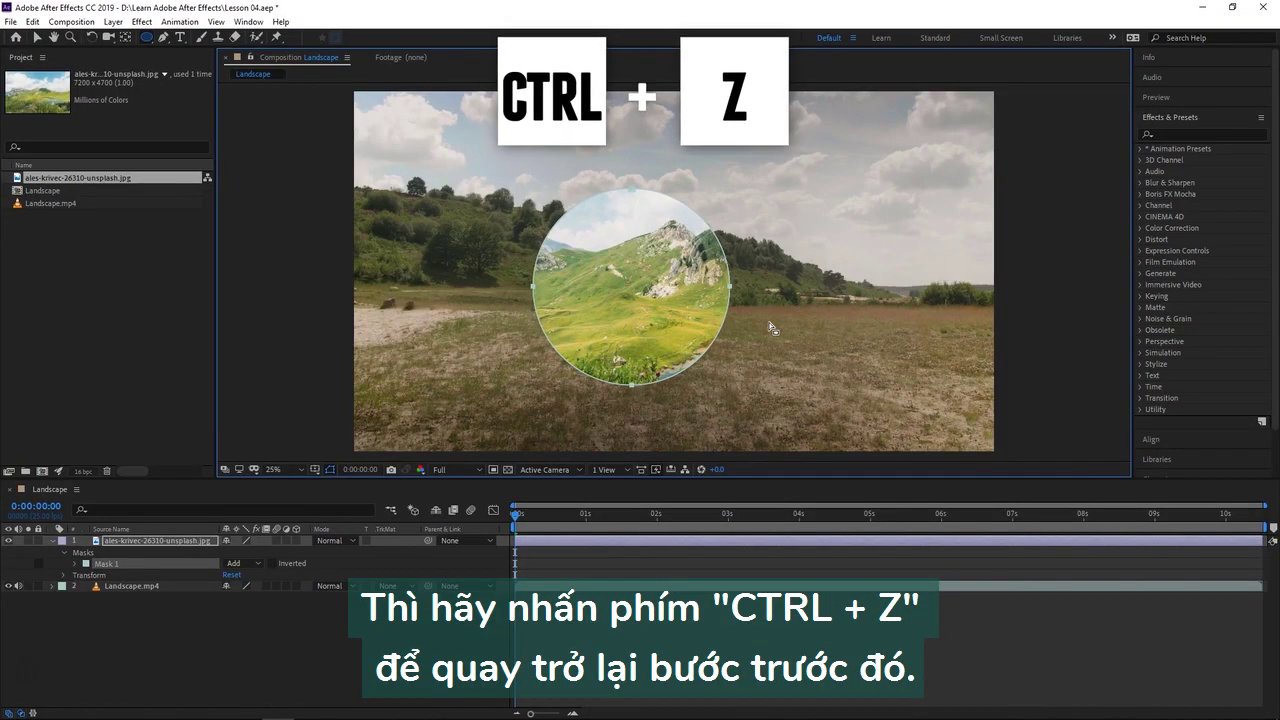
key(ctrl+z)
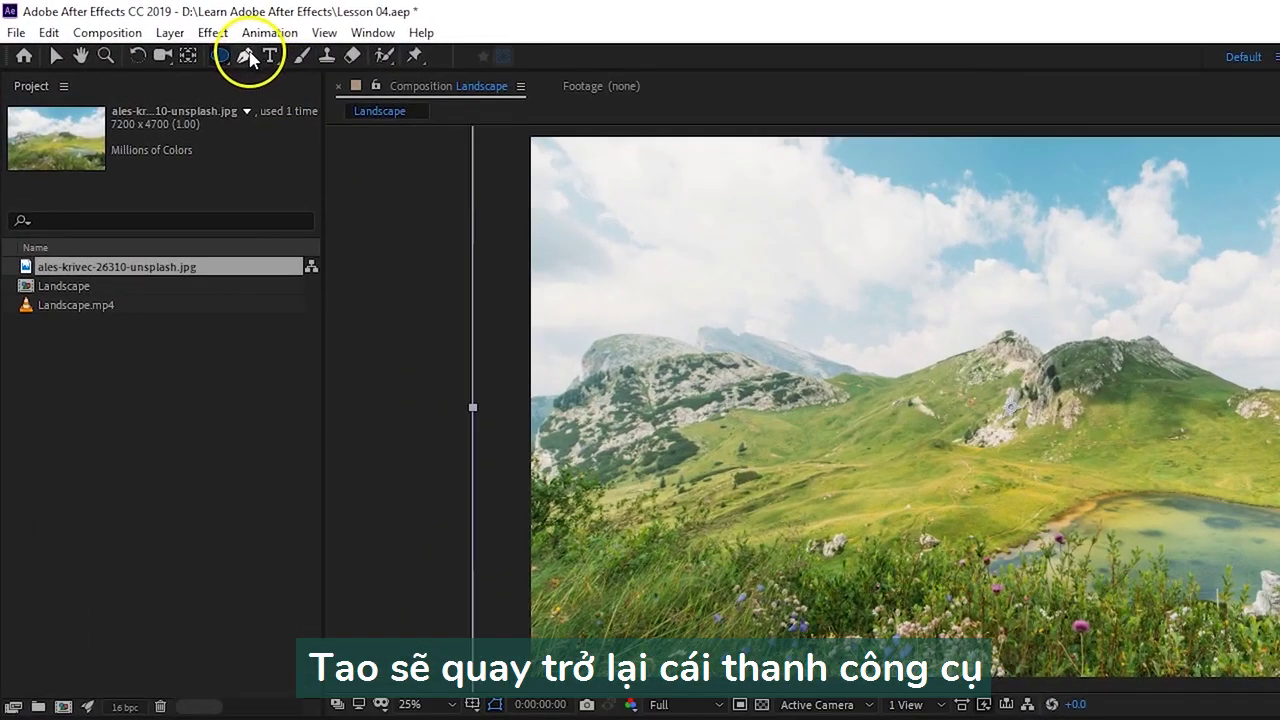
Step: Start a Pen tool mask on the mountain image, tracing its lower edge across the hillside with a curve and extending past both sides of the frame
click(246, 57)
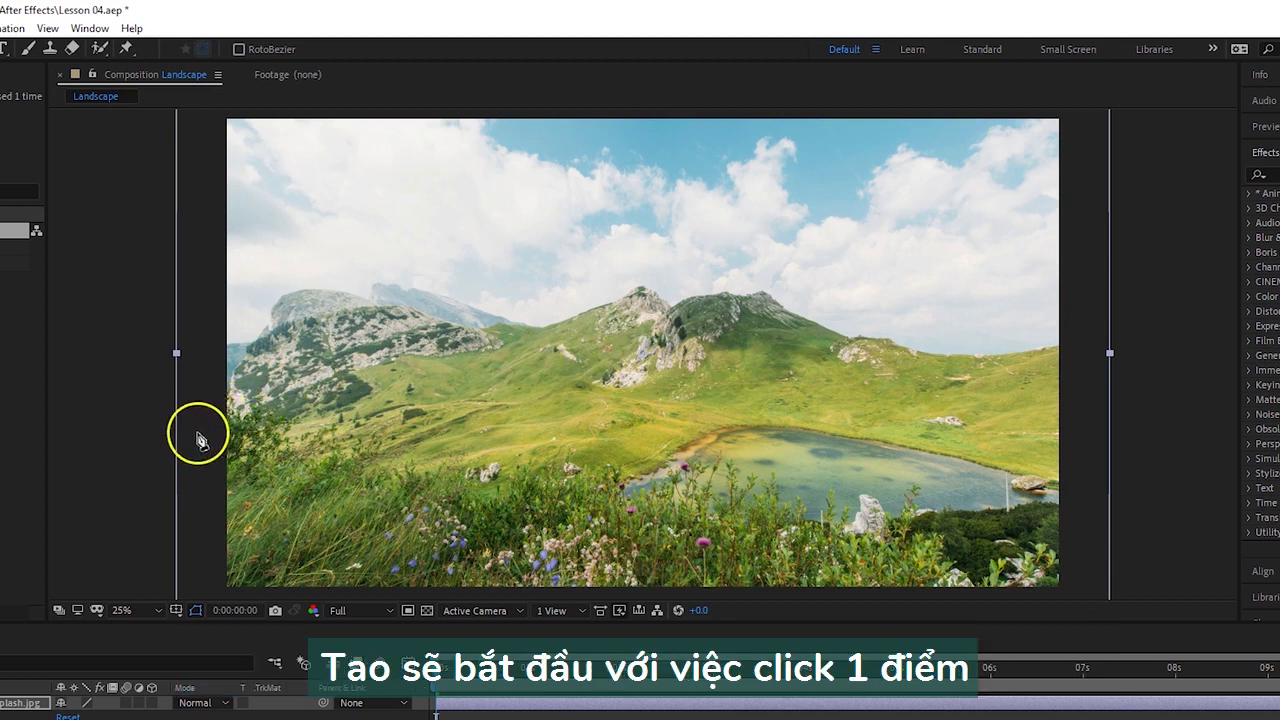
click(198, 436)
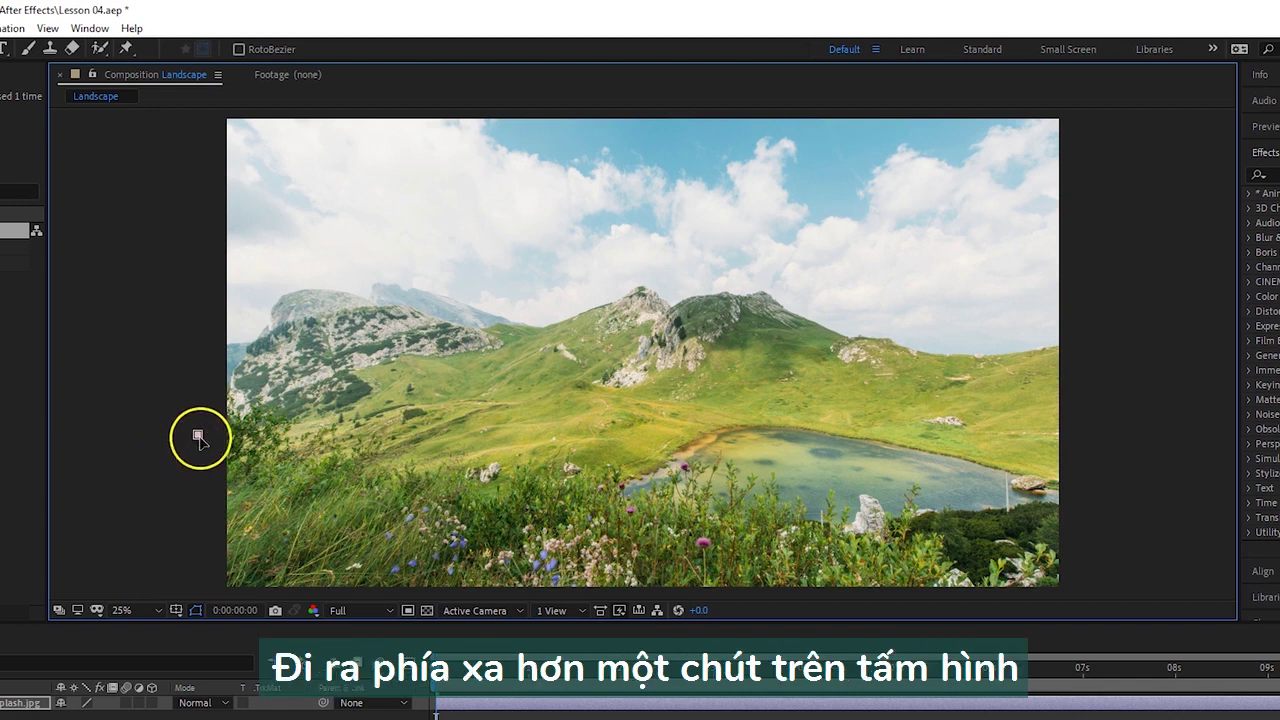
click(501, 373)
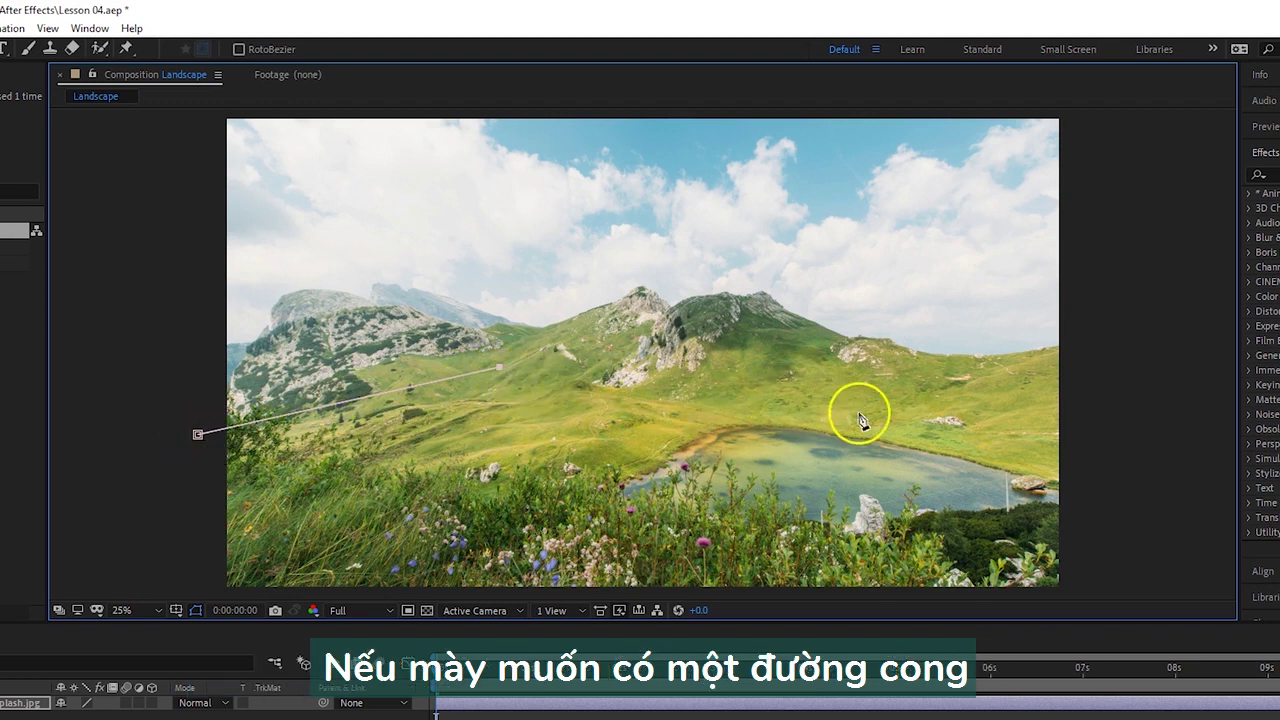
drag(944, 412, 1083, 407)
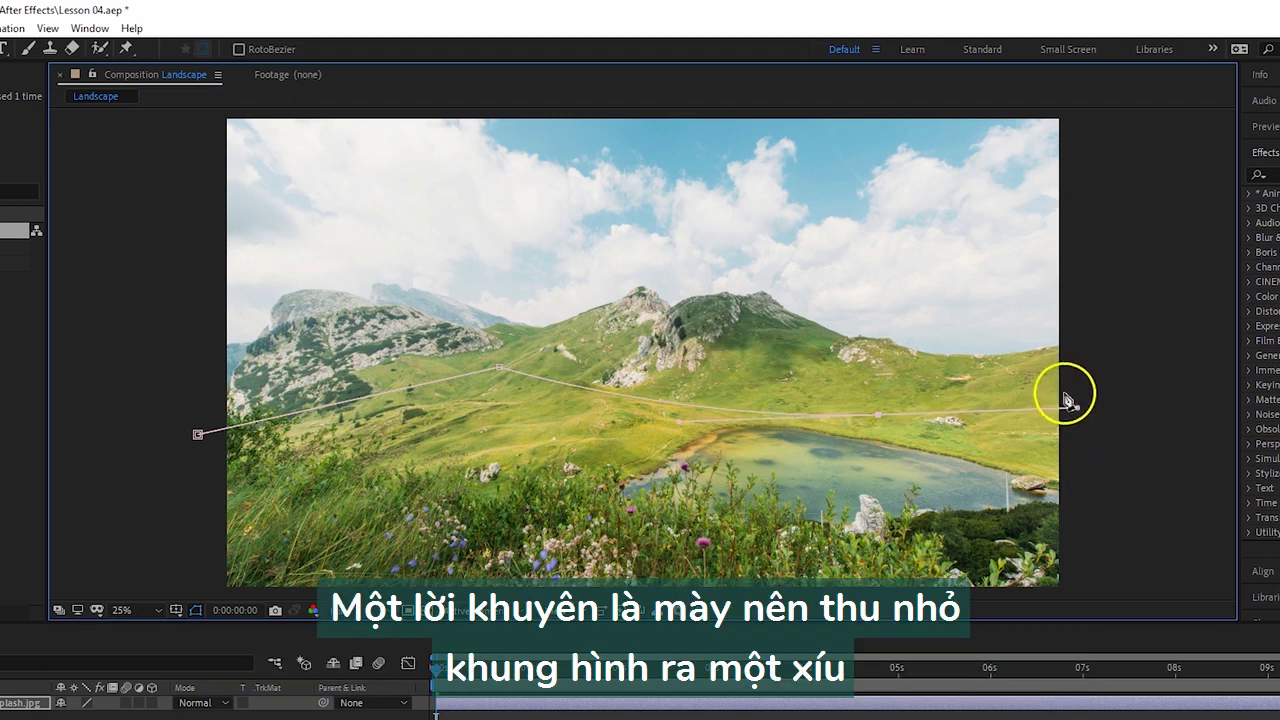
key(comma)
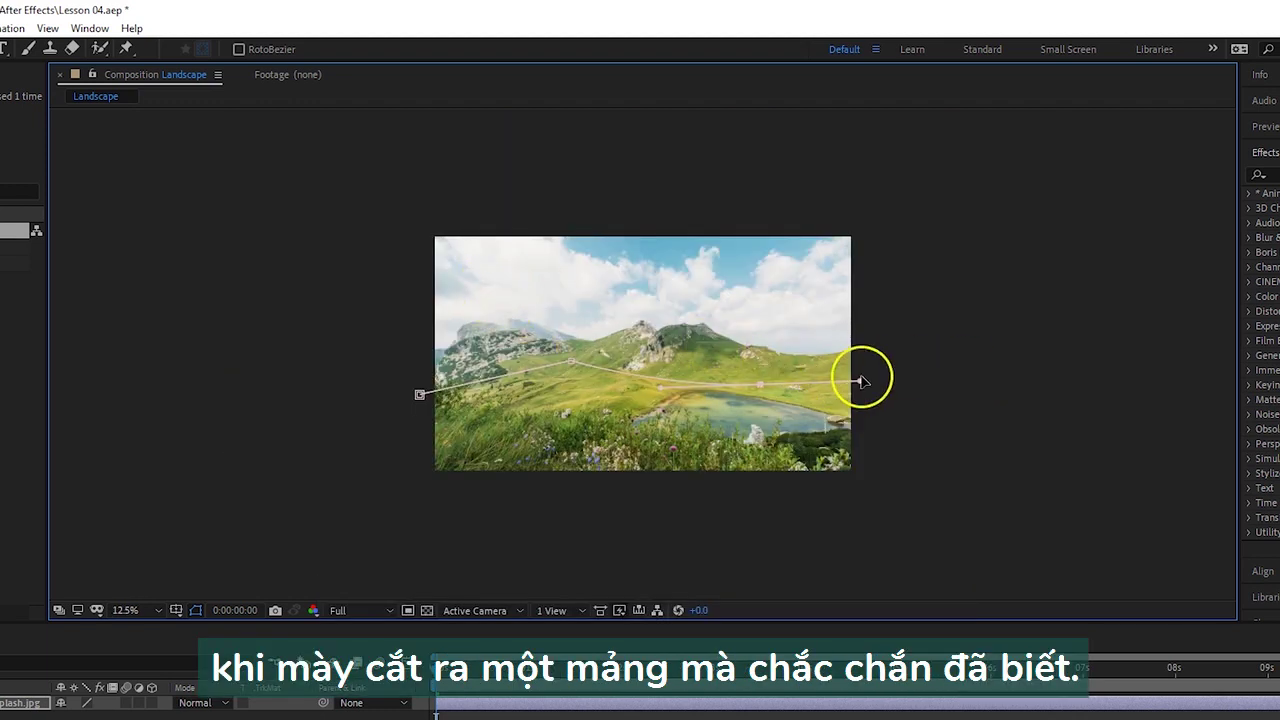
click(949, 370)
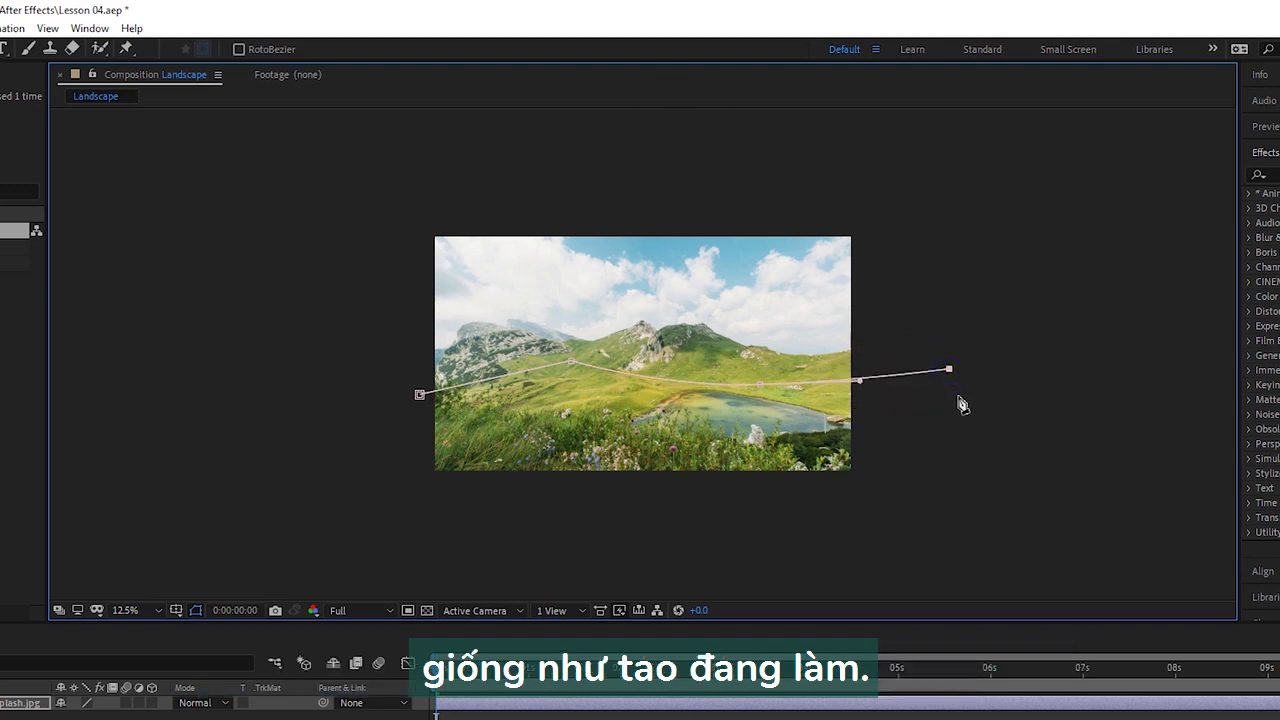
right_click(960, 399)
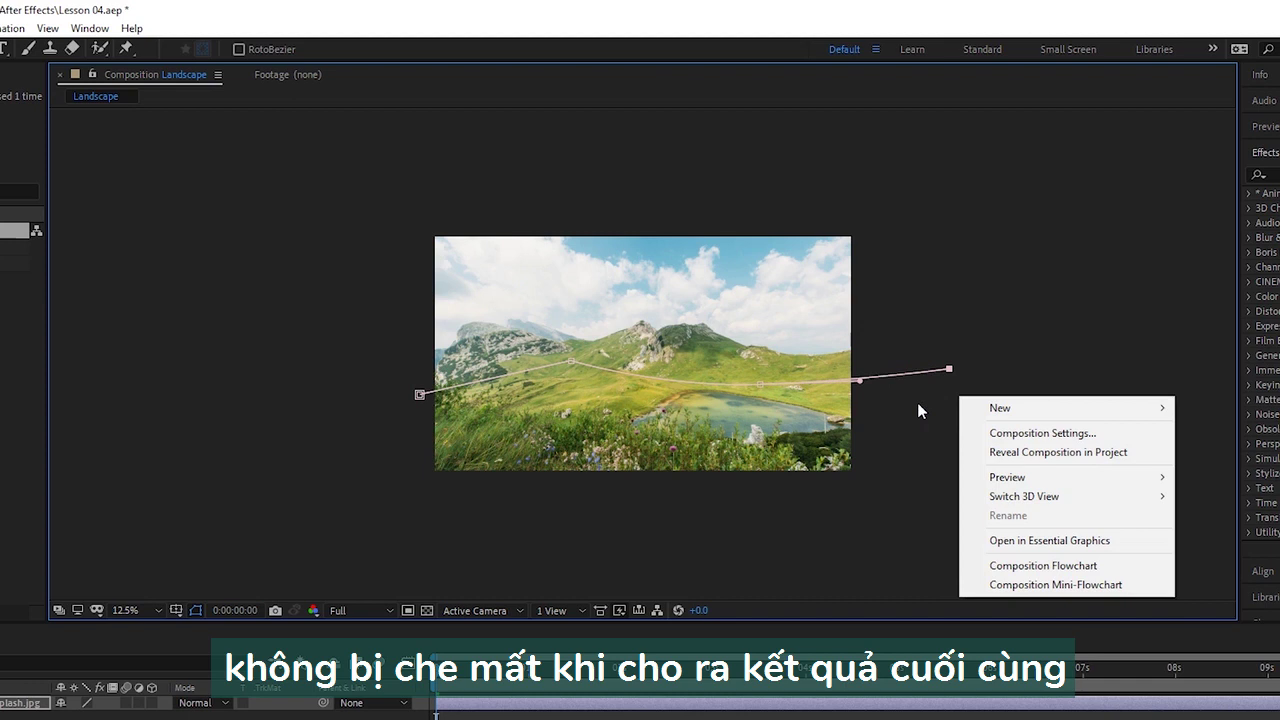
key(Escape)
Step: Trace the mask's upper edge along the mountain skyline beyond both sides of the frame and close the path at its starting point
click(869, 340)
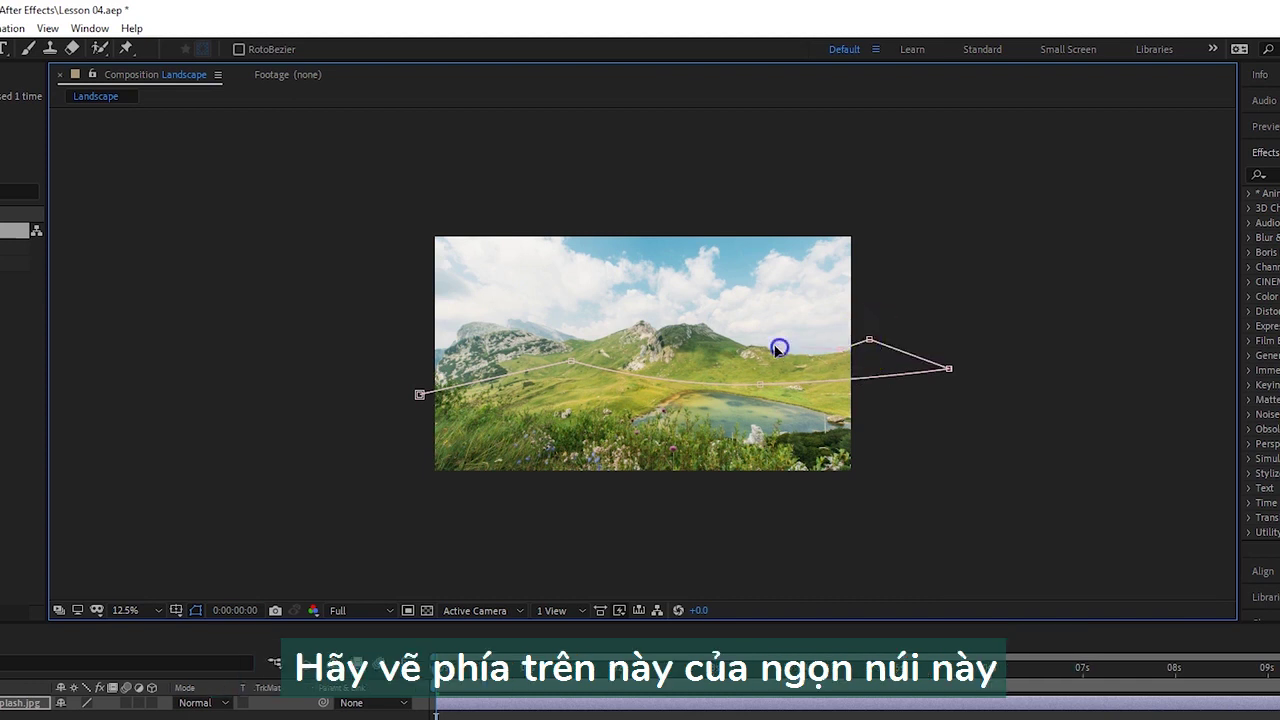
click(688, 323)
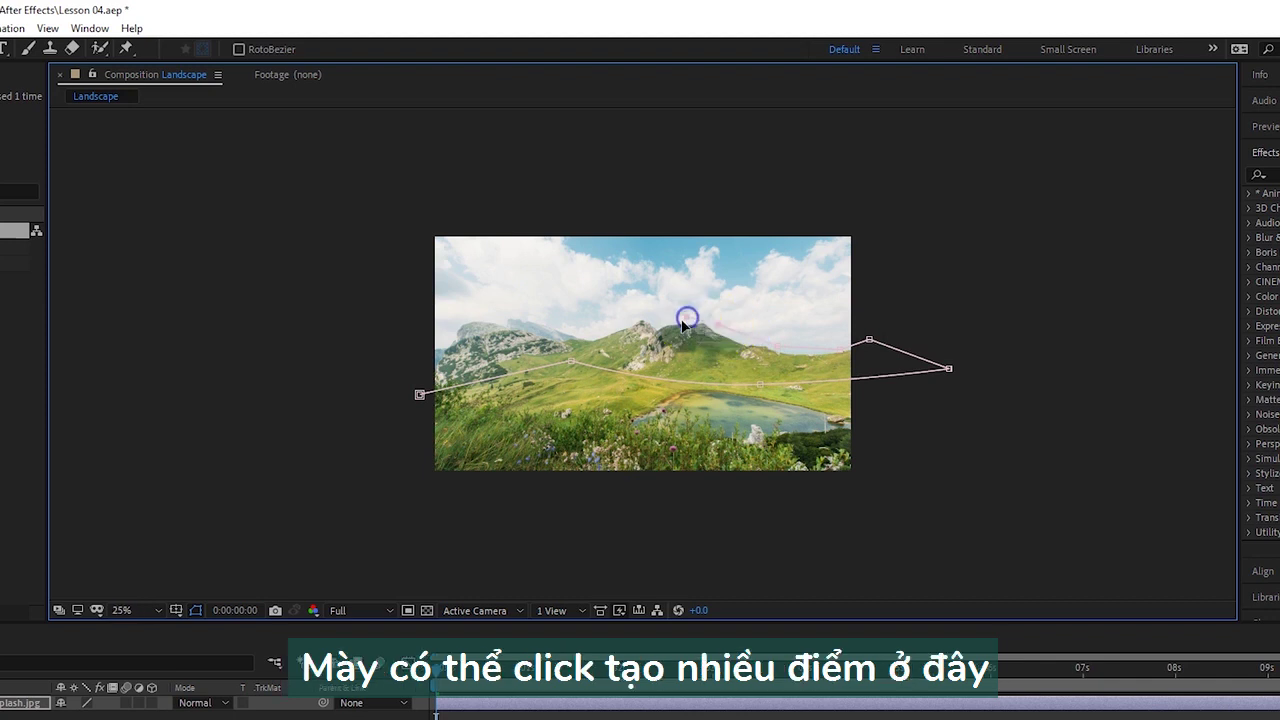
scroll(683, 325, up, 2)
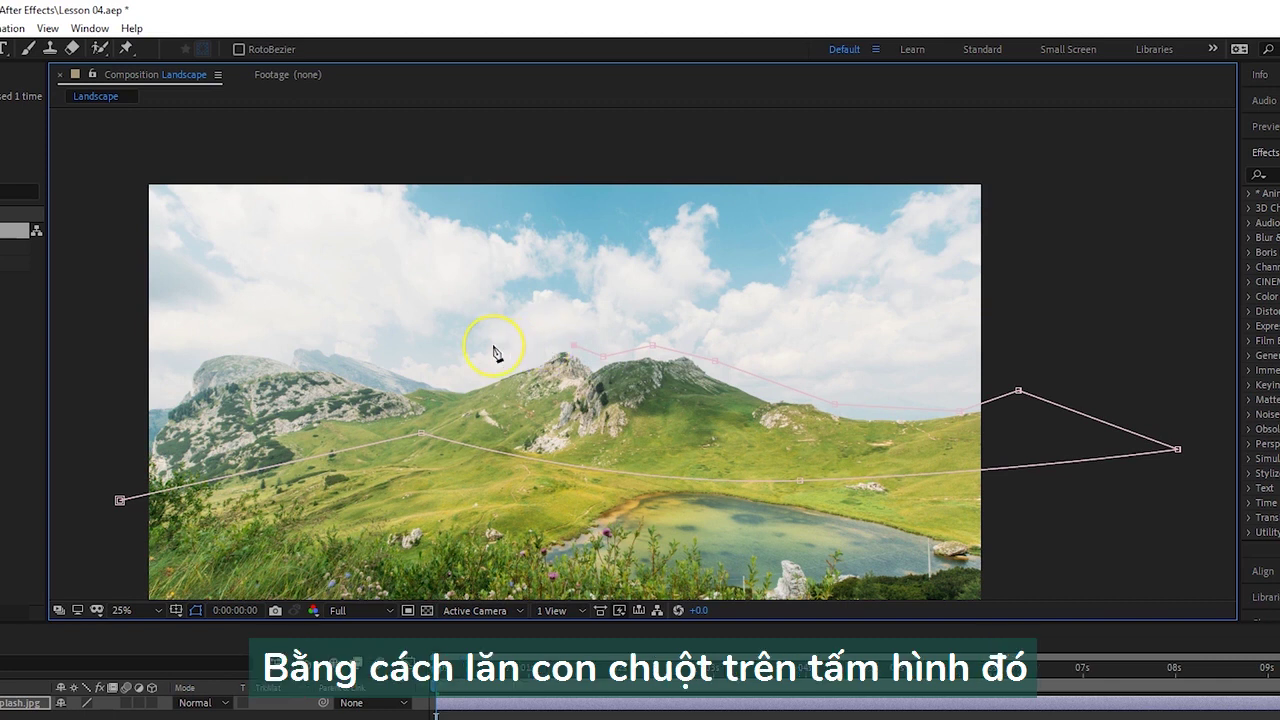
scroll(493, 352, up, 2)
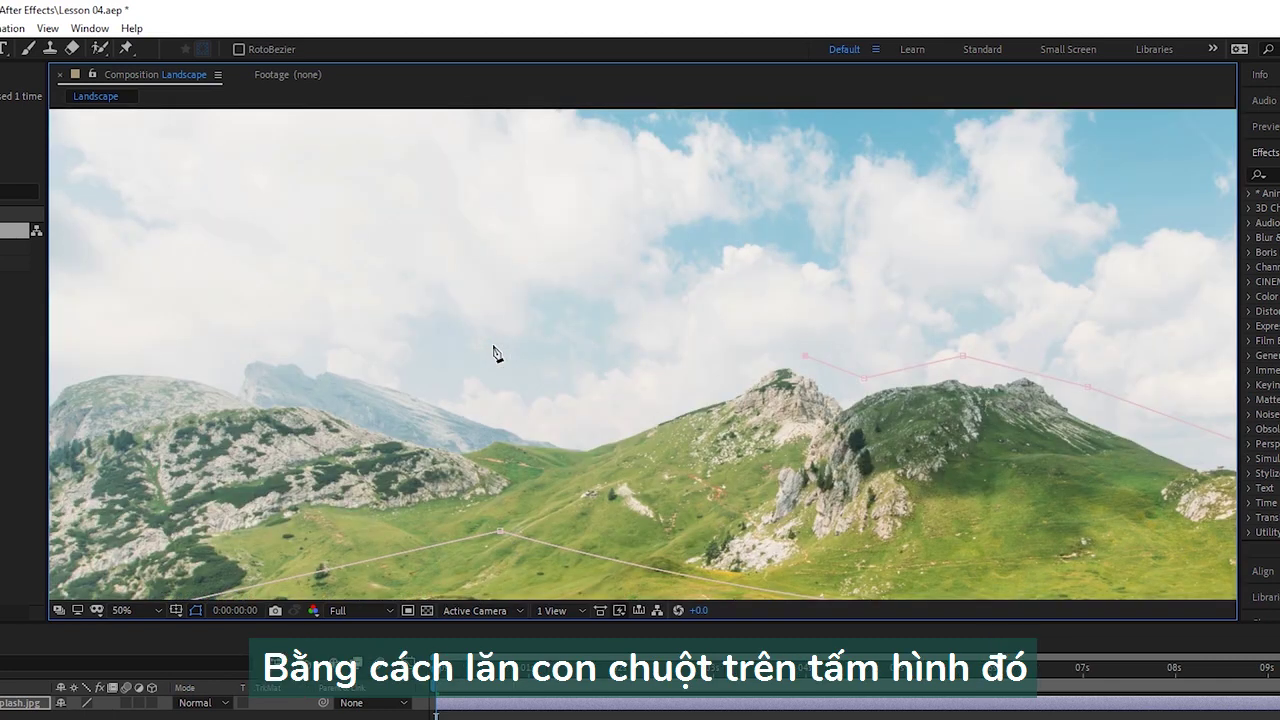
scroll(882, 394, up, 2)
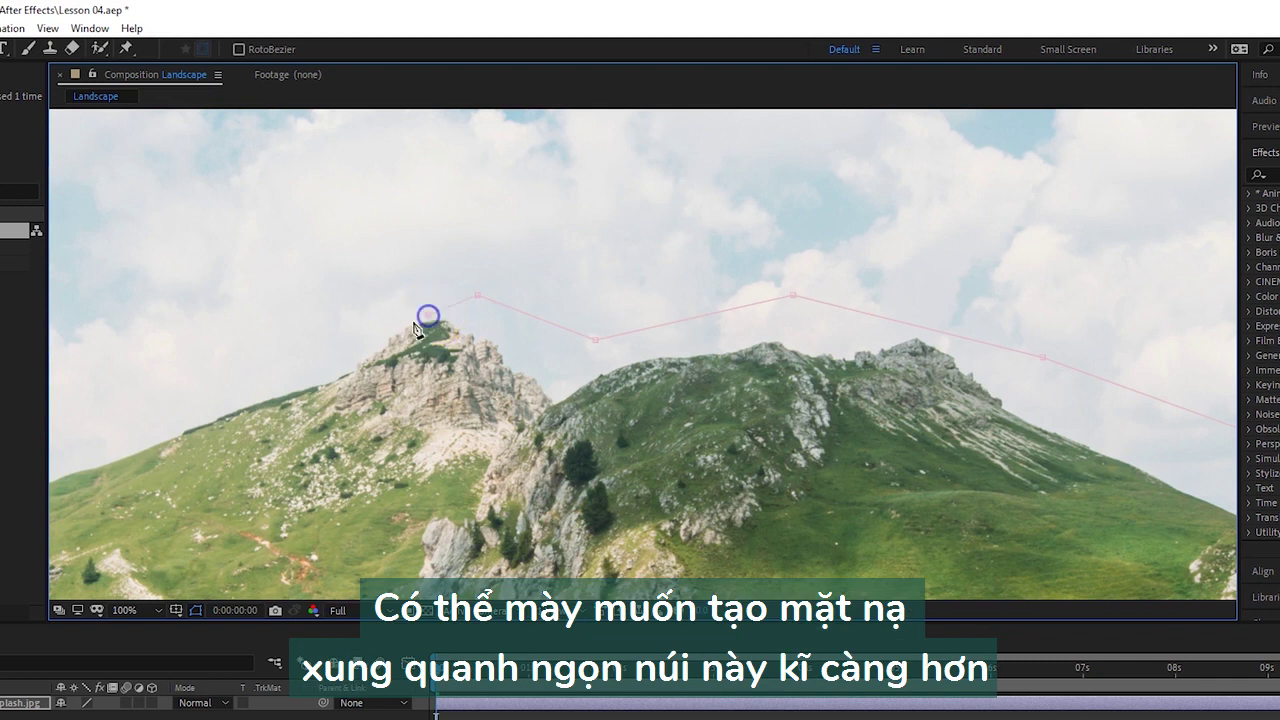
scroll(604, 405, left, 3)
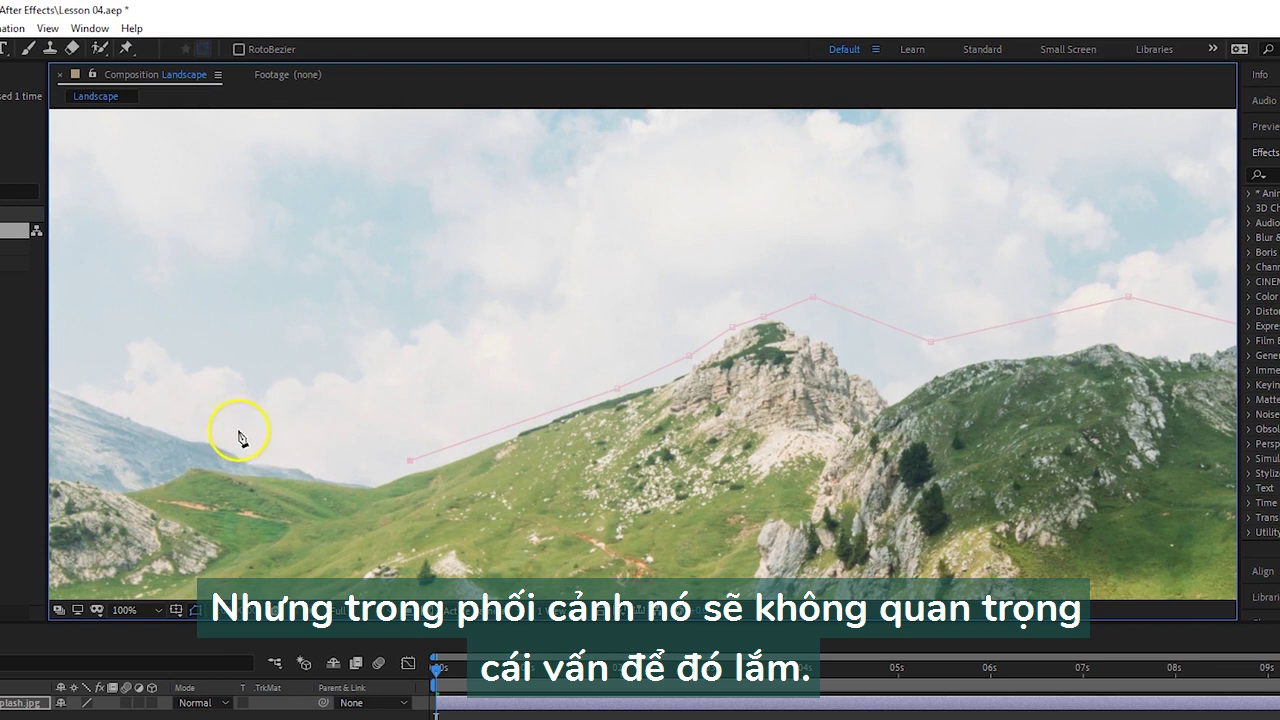
scroll(210, 378, down, 4)
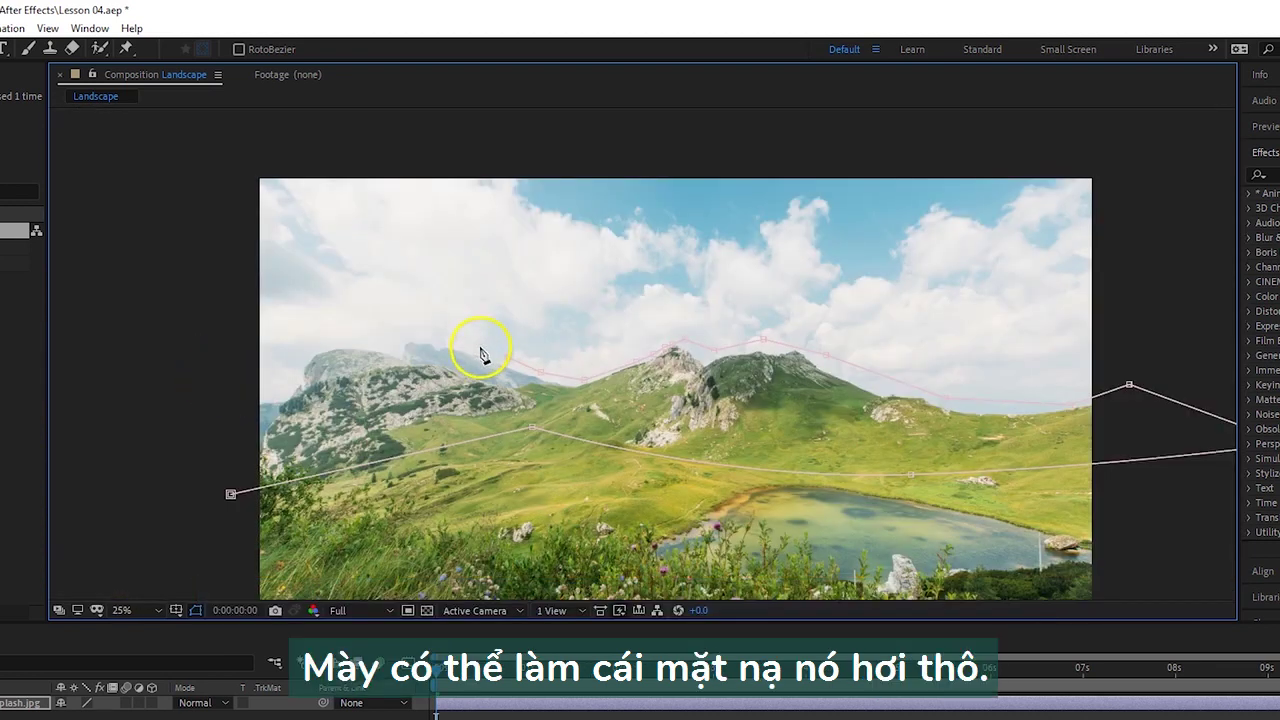
click(288, 346)
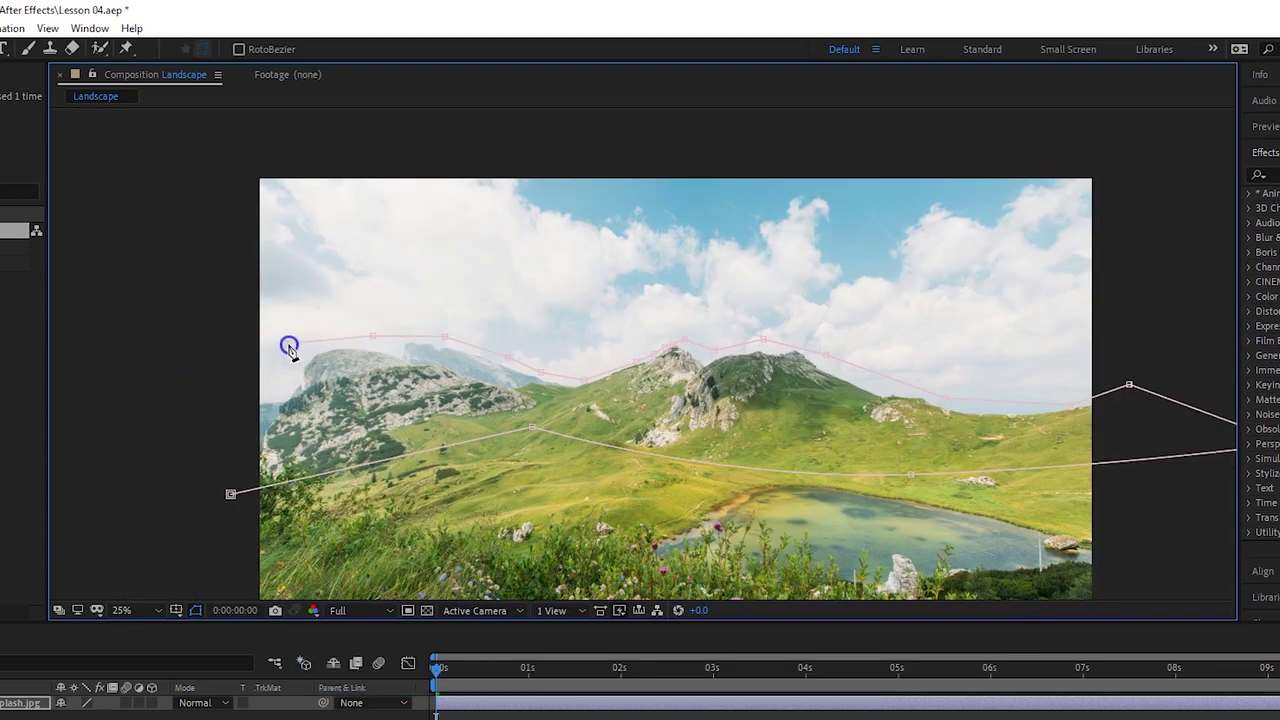
click(221, 415)
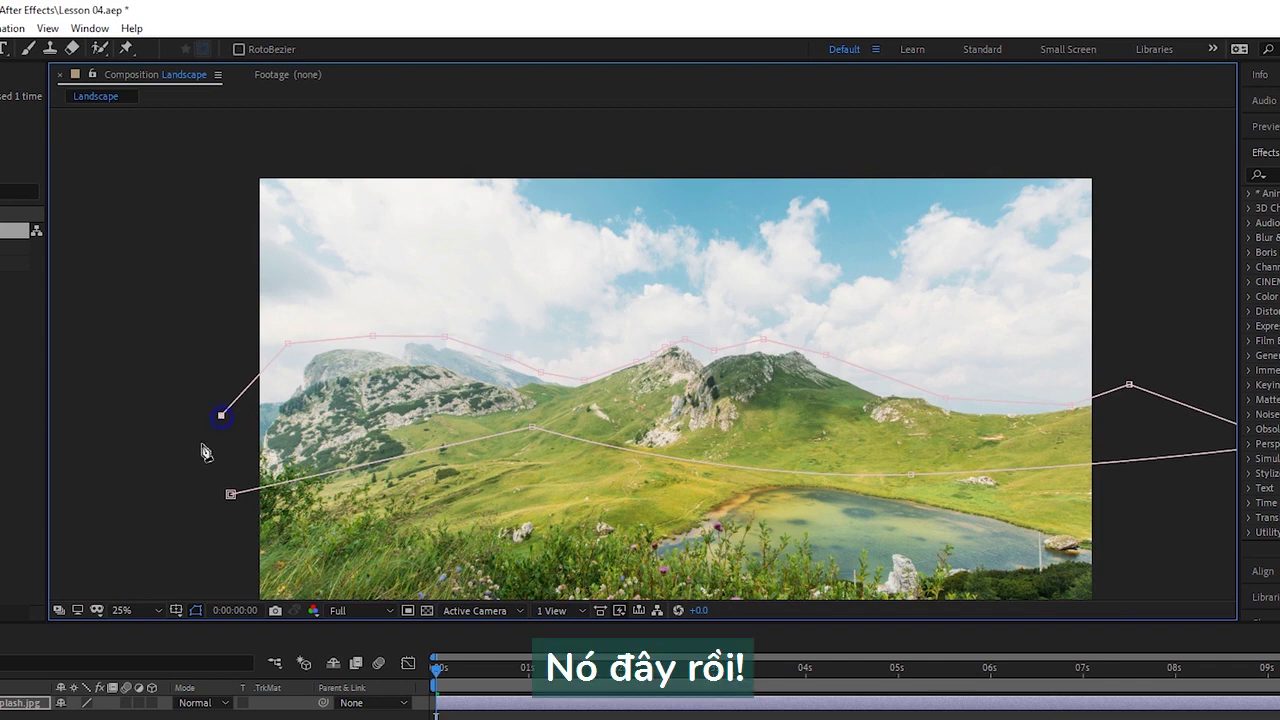
click(231, 494)
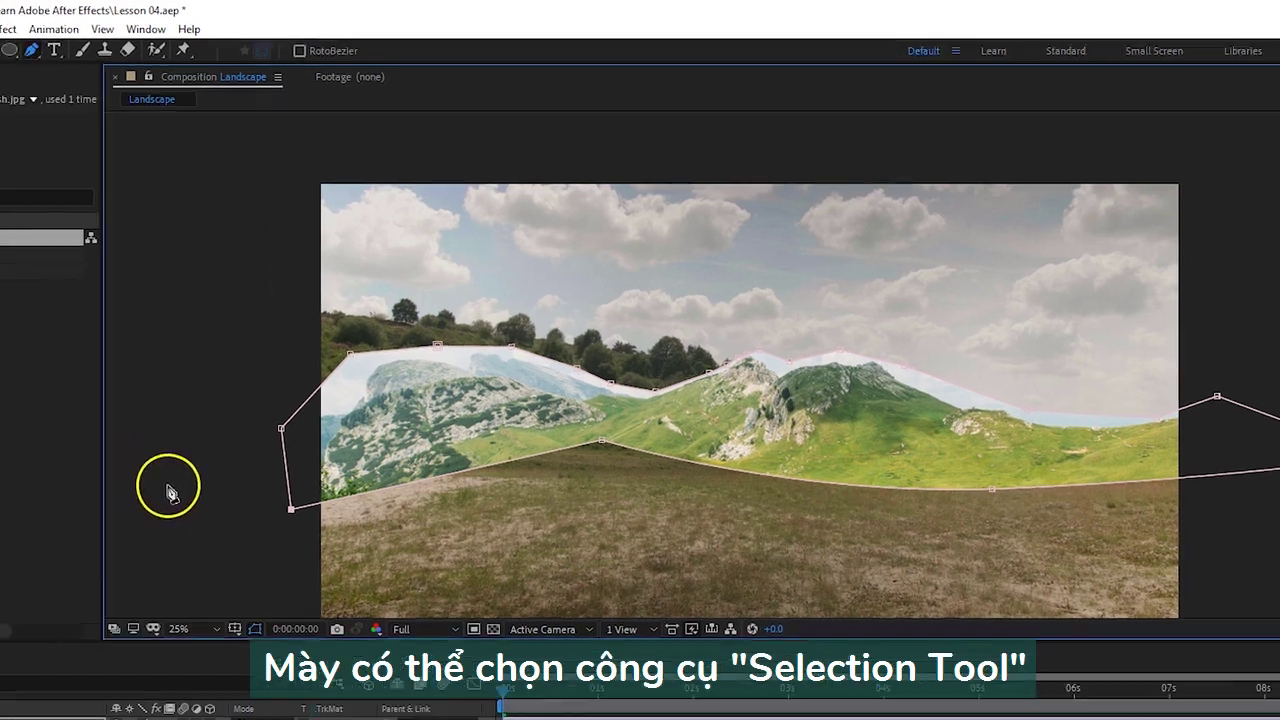
Step: Reposition the masked mountain layer with the Selection Tool and enlarge it proportionally until it covers most of the background treeline
click(50, 56)
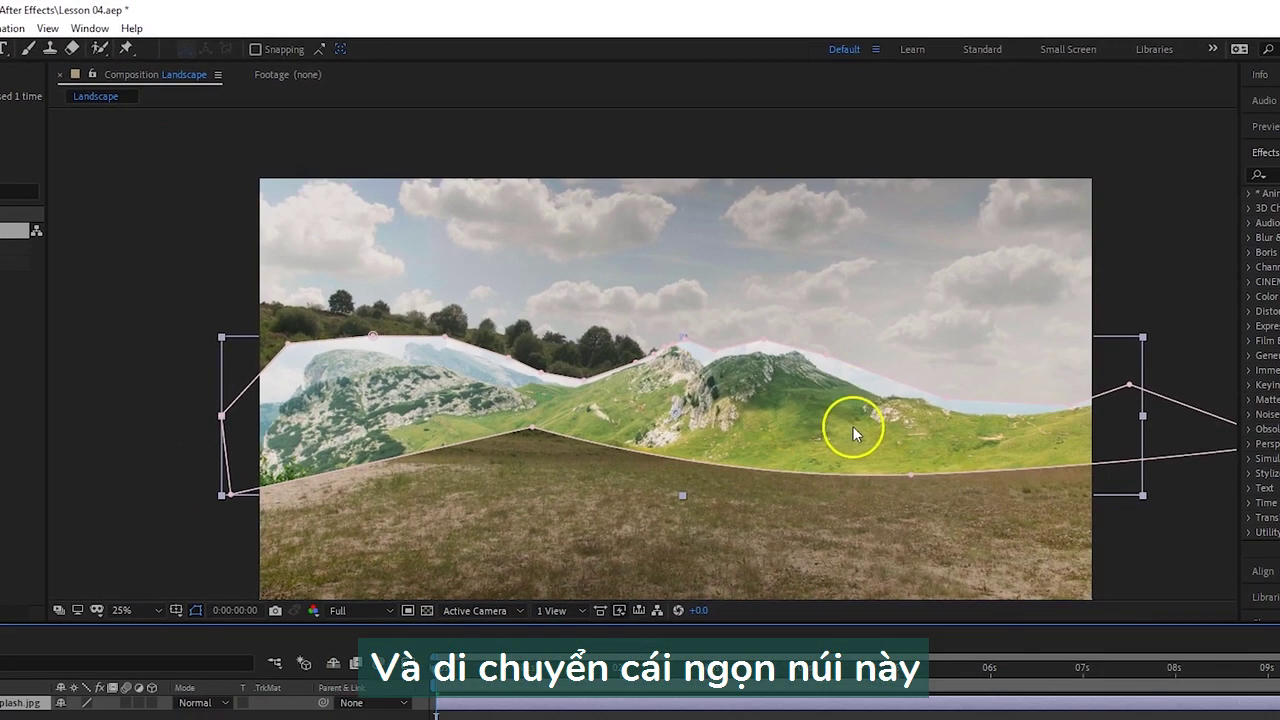
drag(1253, 497, 1224, 419)
drag(827, 362, 828, 413)
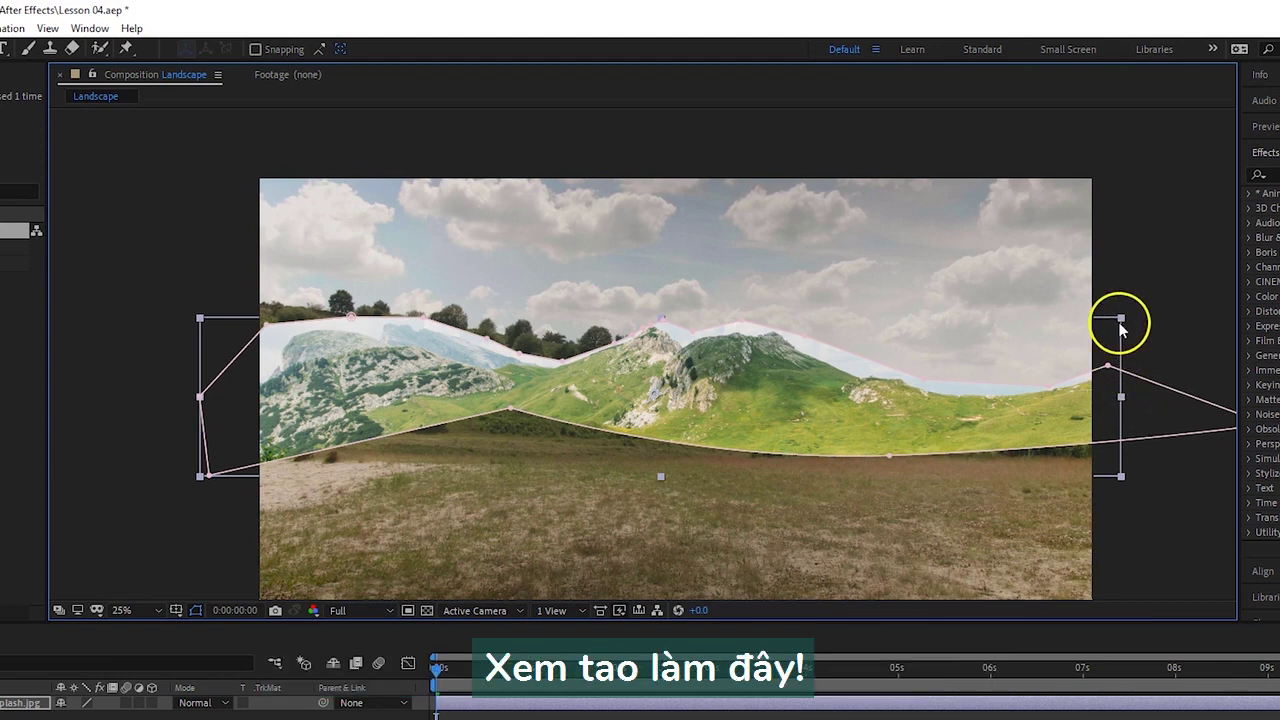
drag(1122, 320, 1220, 257)
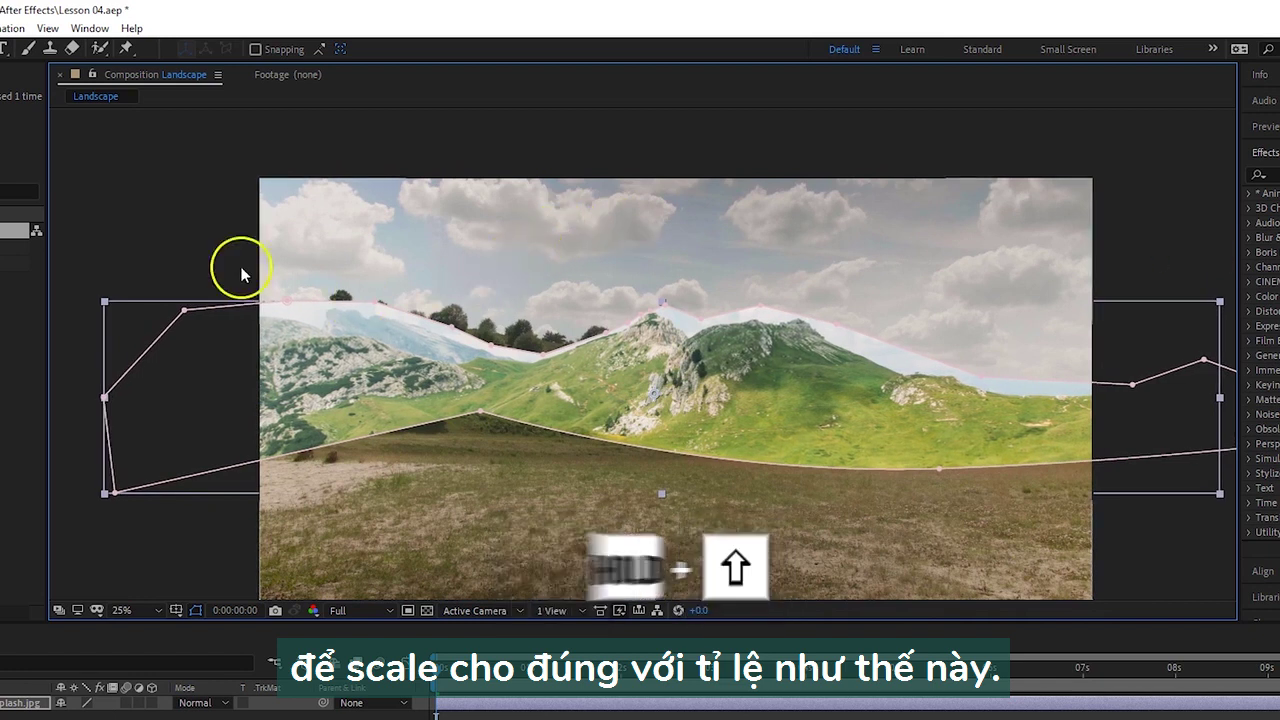
drag(318, 366, 402, 355)
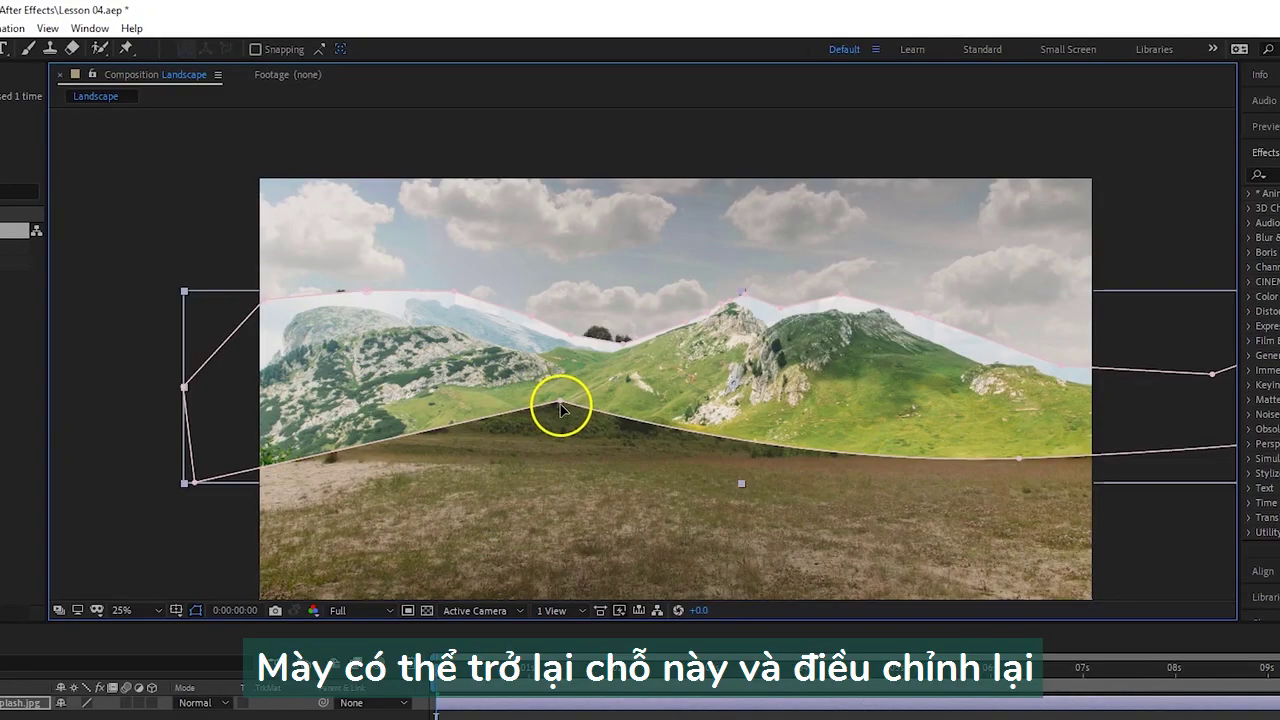
Step: Lower the middle point of the mask's bottom edge to nearly straighten the boundary between the green hills and the brown field
drag(559, 404, 544, 460)
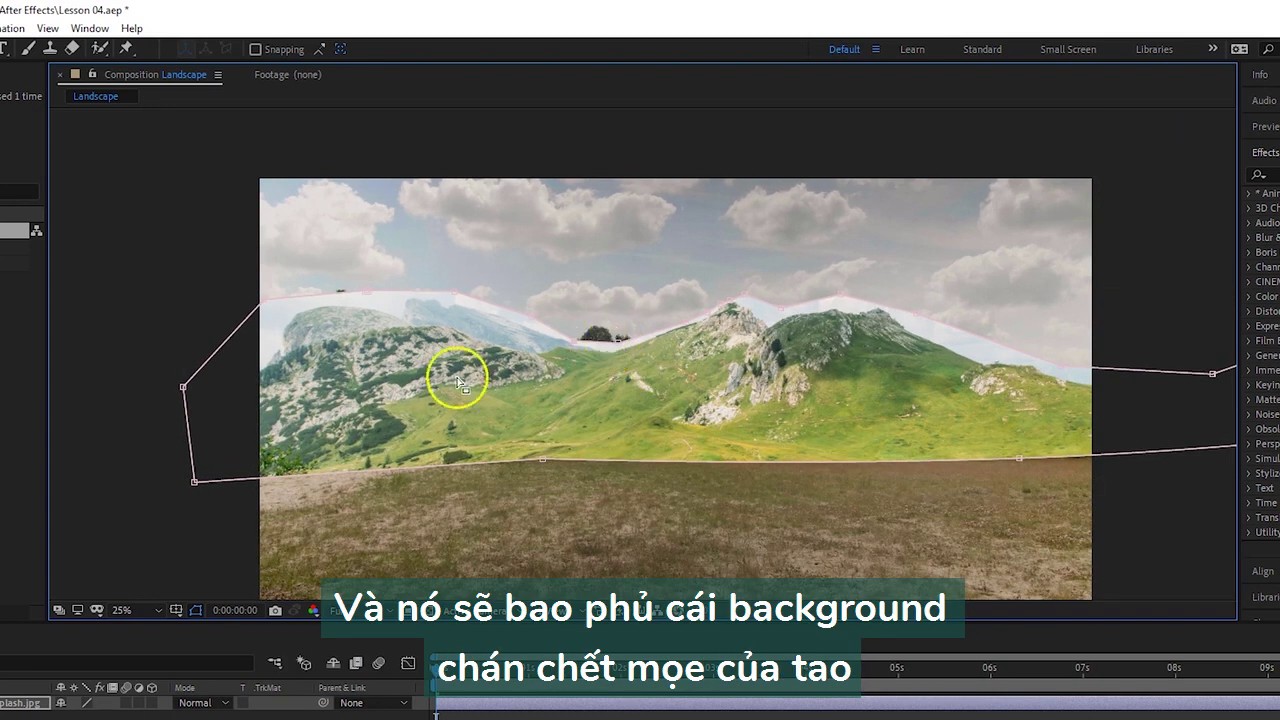
key(comma)
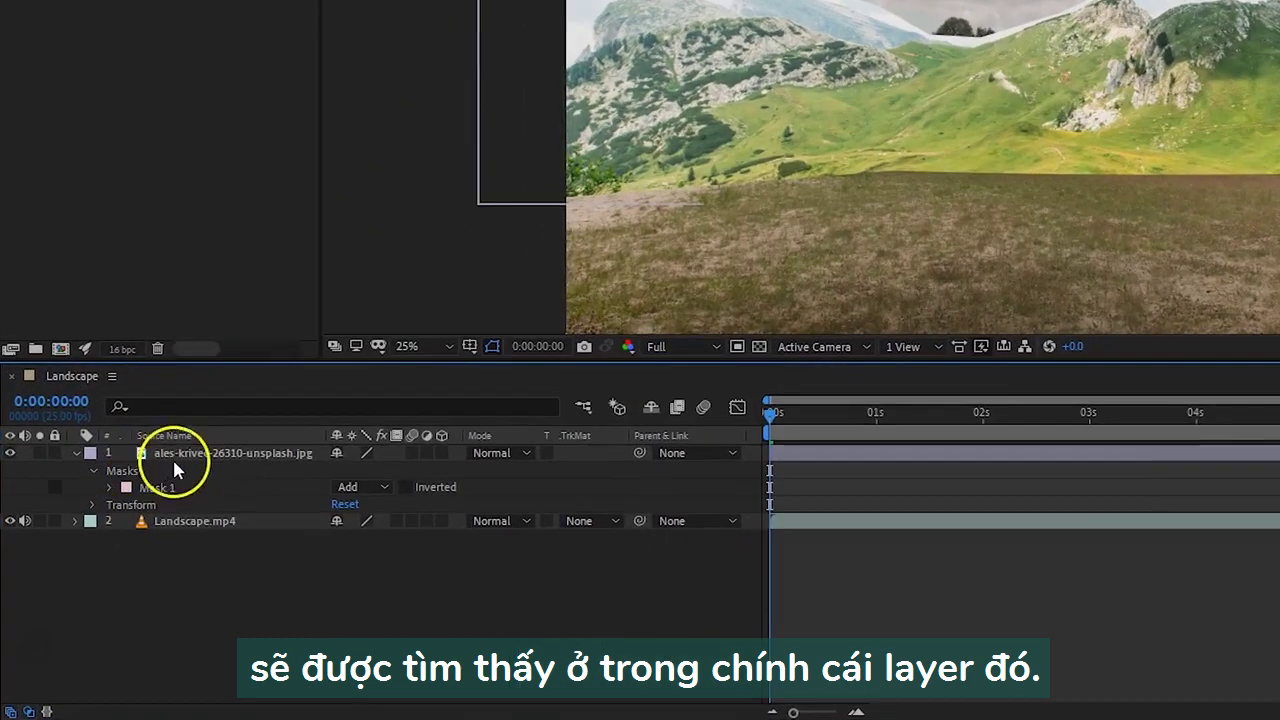
Step: Expand Mask 1 on the mountain image layer and set its Mask Feather to 260 pixels
click(74, 539)
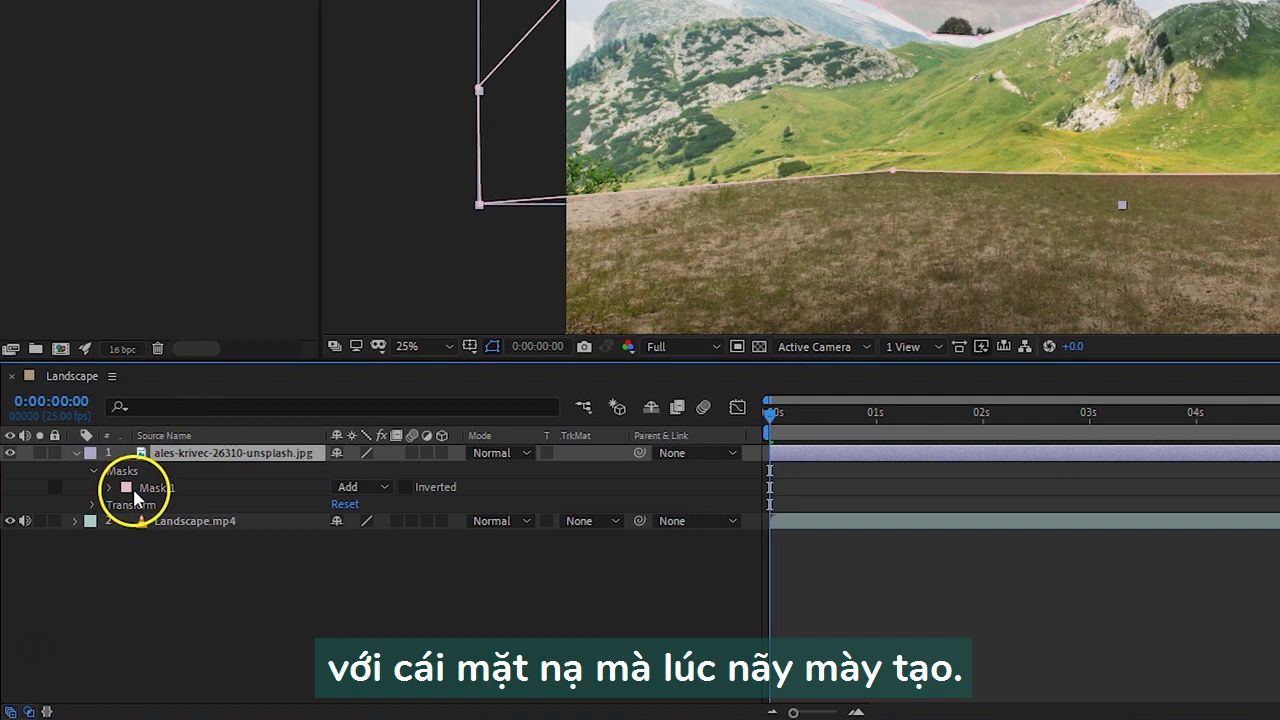
click(77, 453)
click(75, 455)
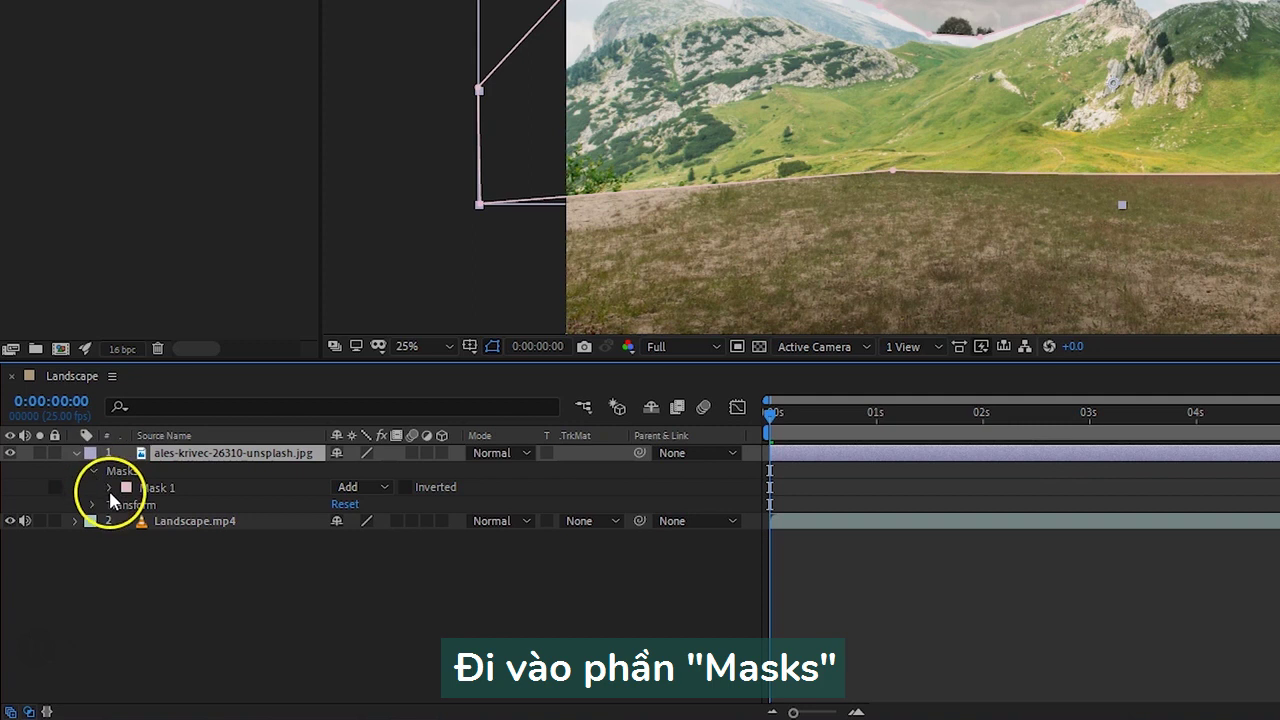
click(109, 488)
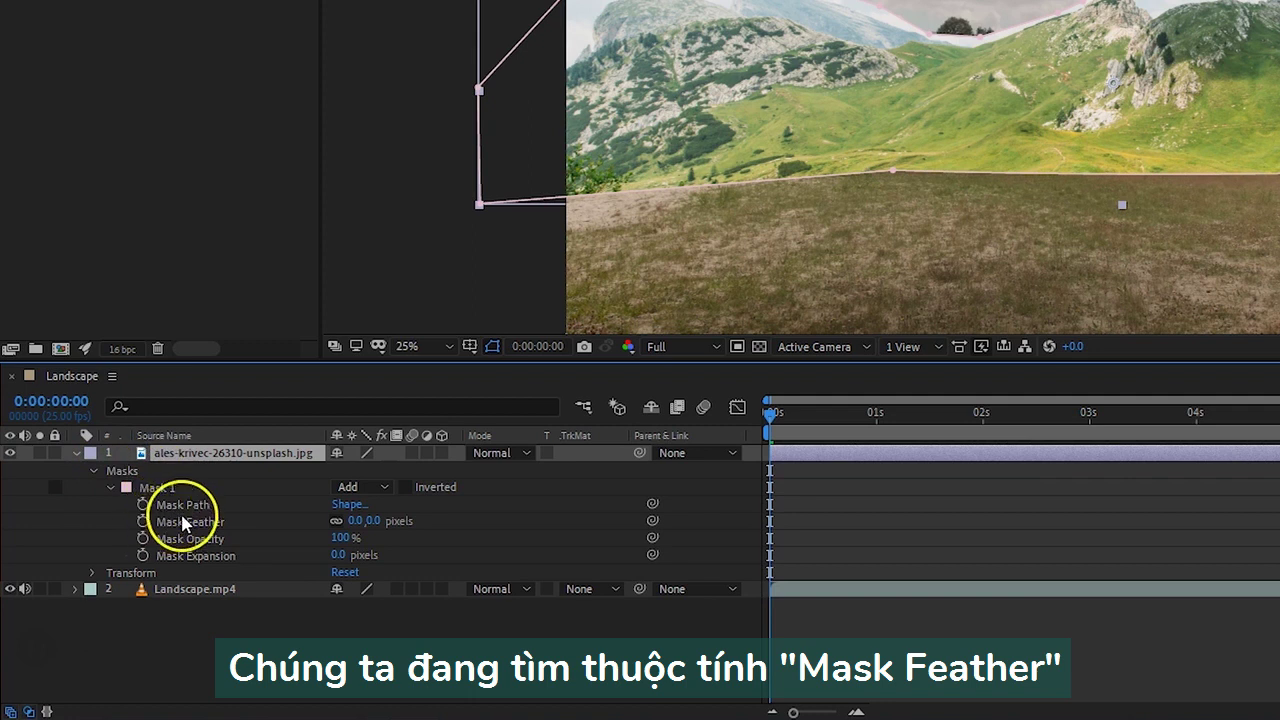
drag(356, 521, 571, 533)
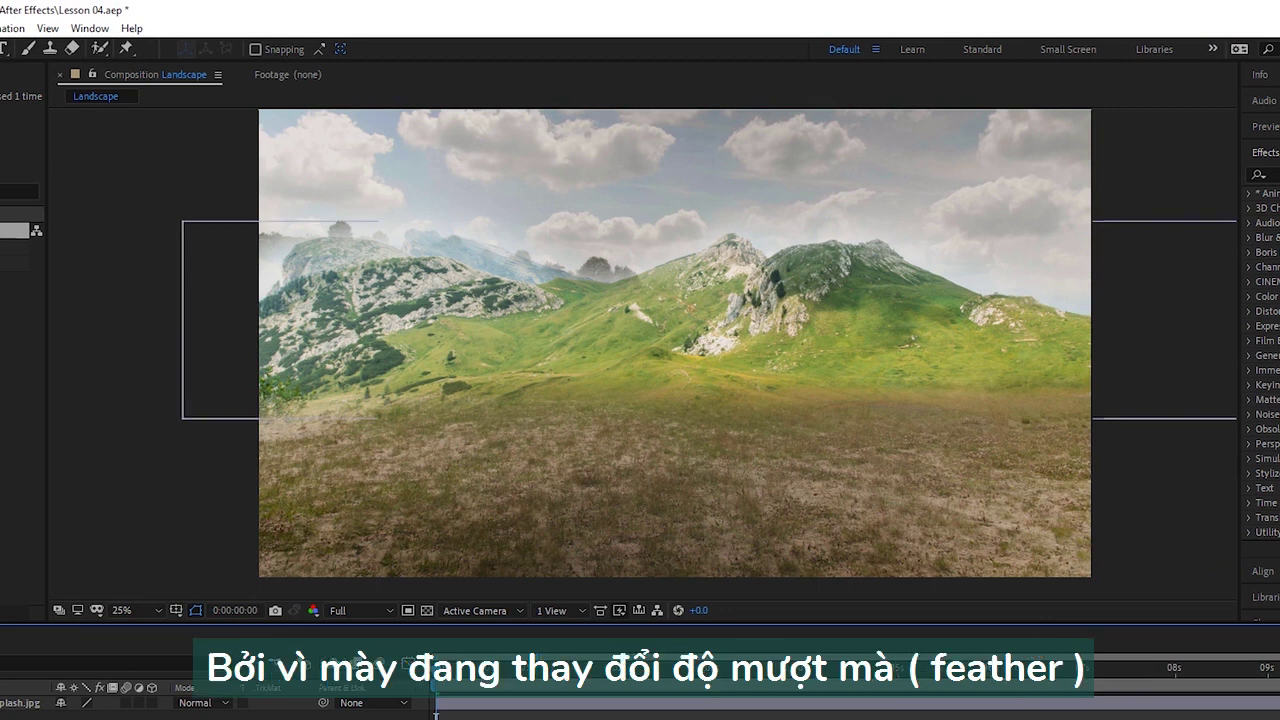
Step: Move the mask points above the rocky left-hand mountain upward and outward, extending the corner past the frame's left edge
click(509, 319)
drag(451, 277, 218, 229)
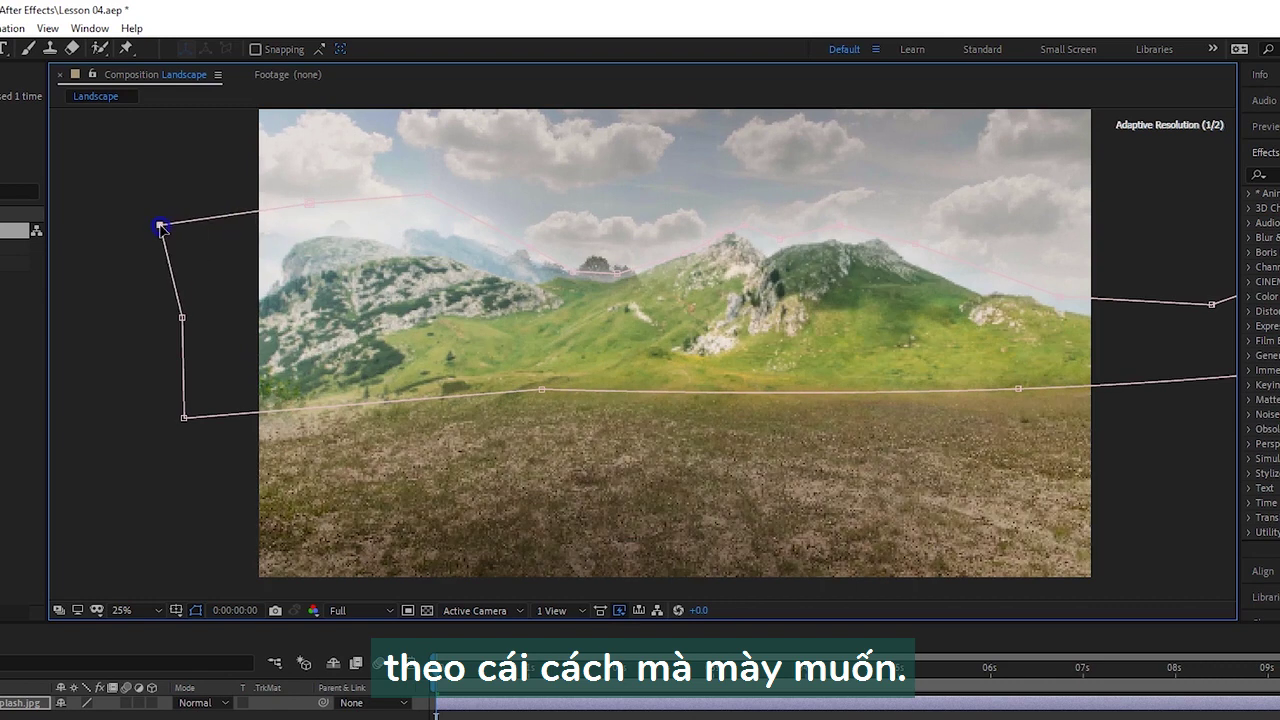
key(period)
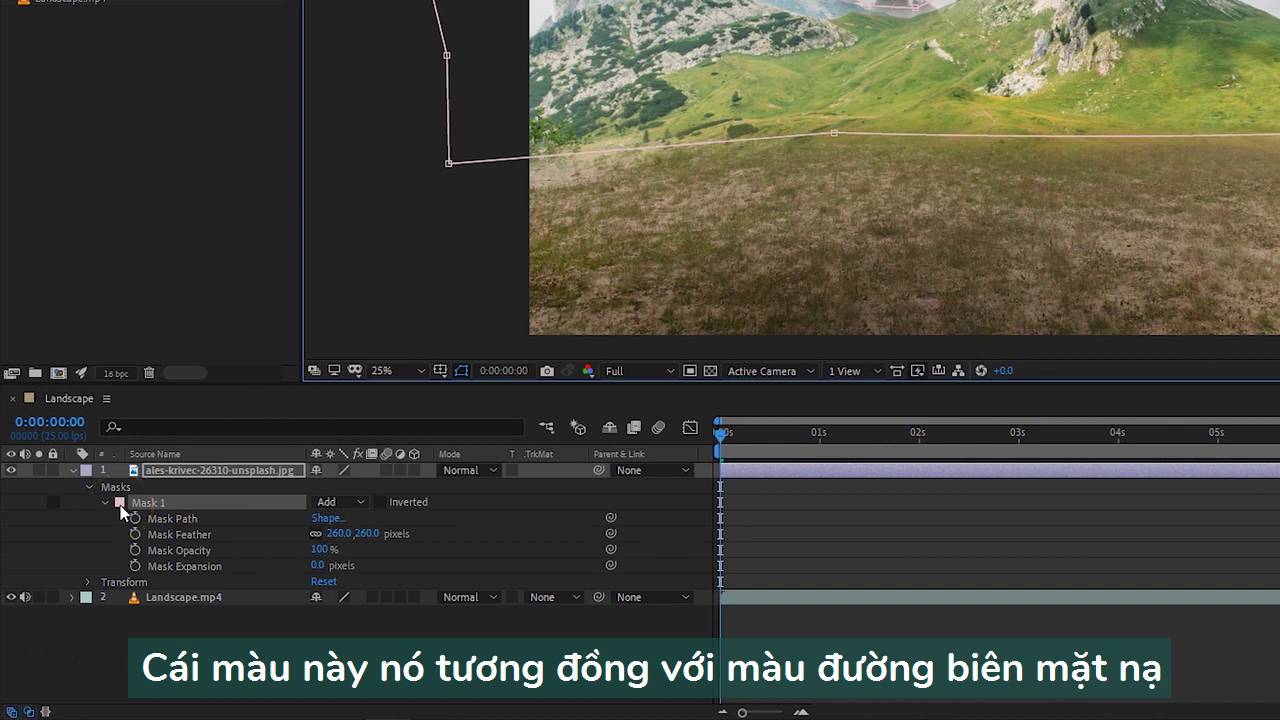
Step: Change the outline color of Mask 1 to bright red, FF0000
double_click(119, 503)
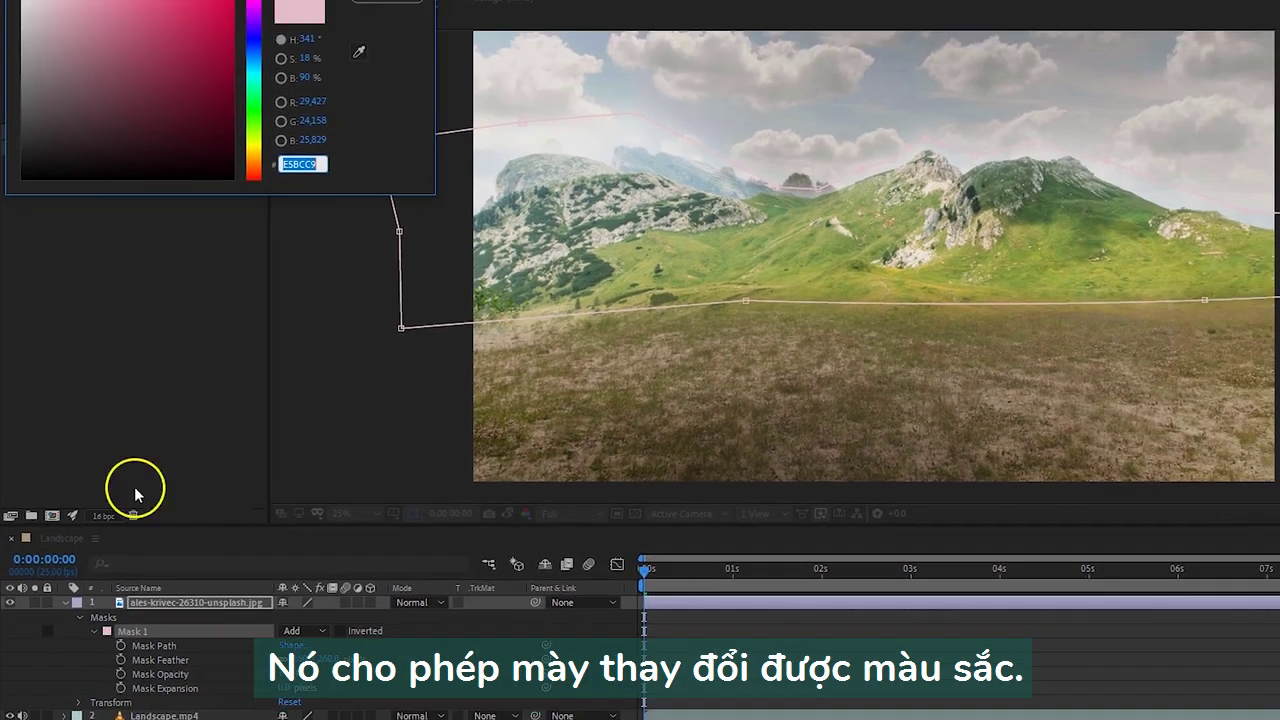
drag(200, 23, 229, 120)
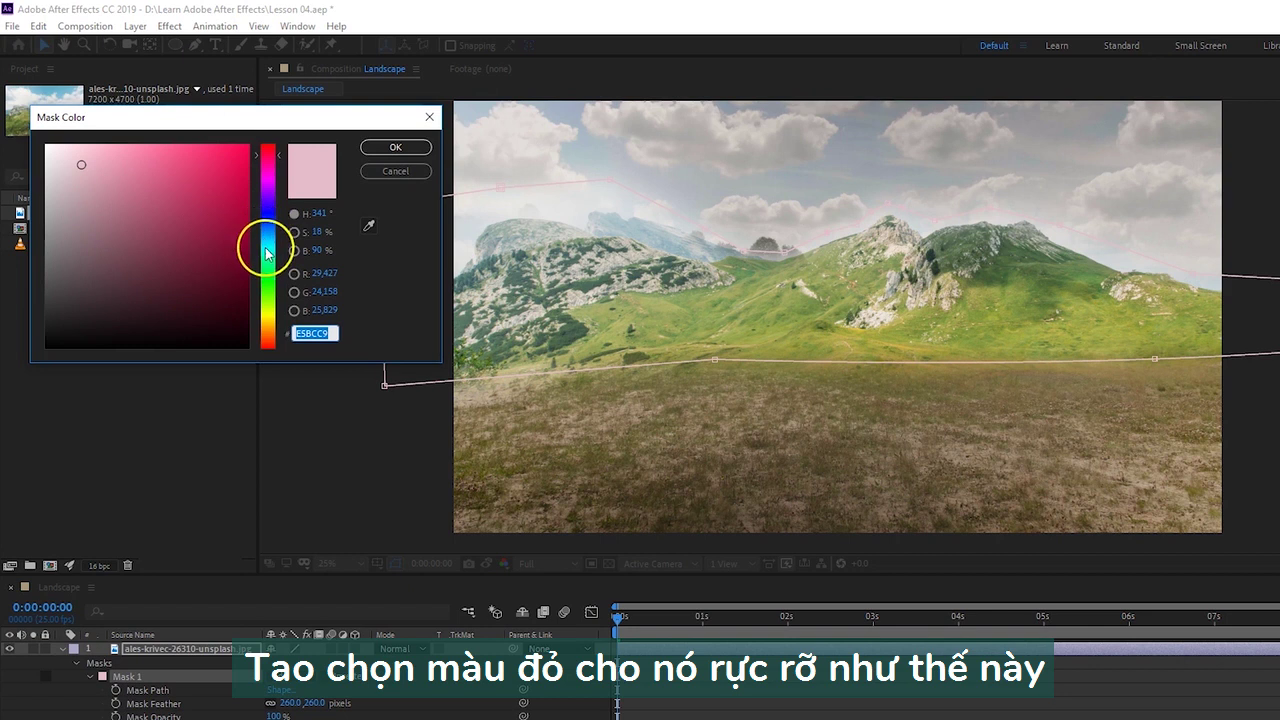
click(267, 146)
click(240, 148)
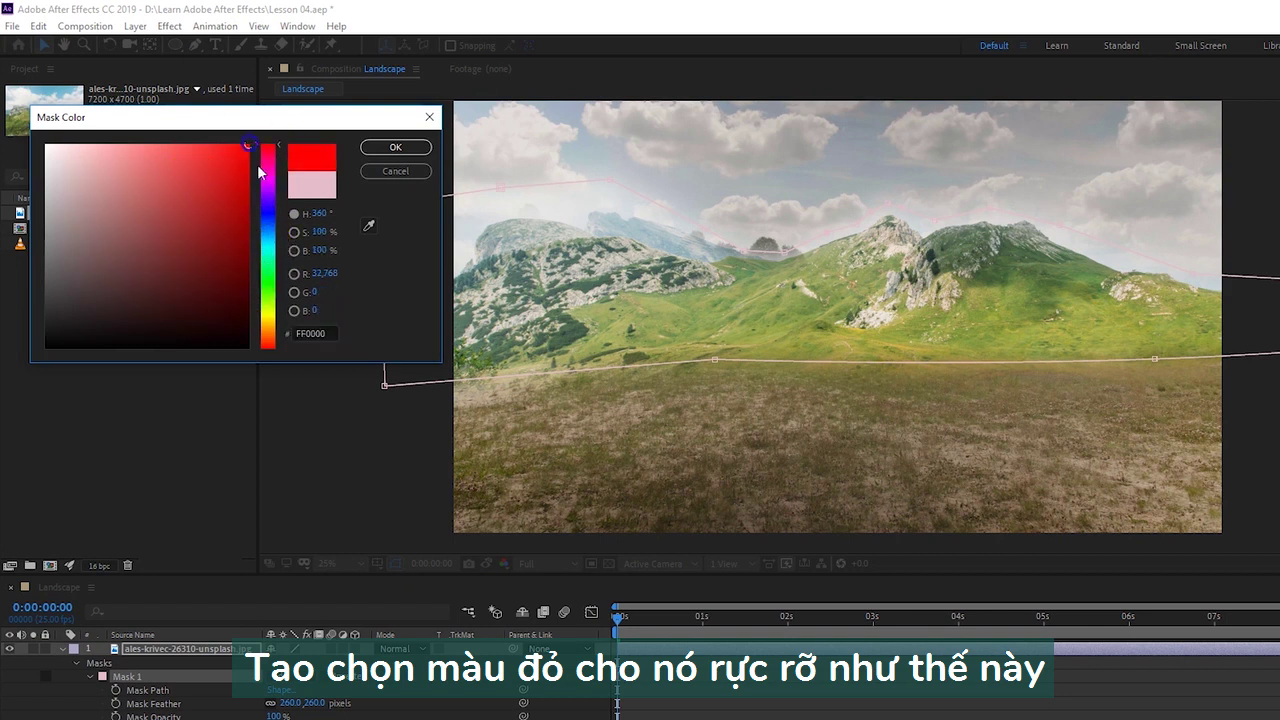
click(393, 148)
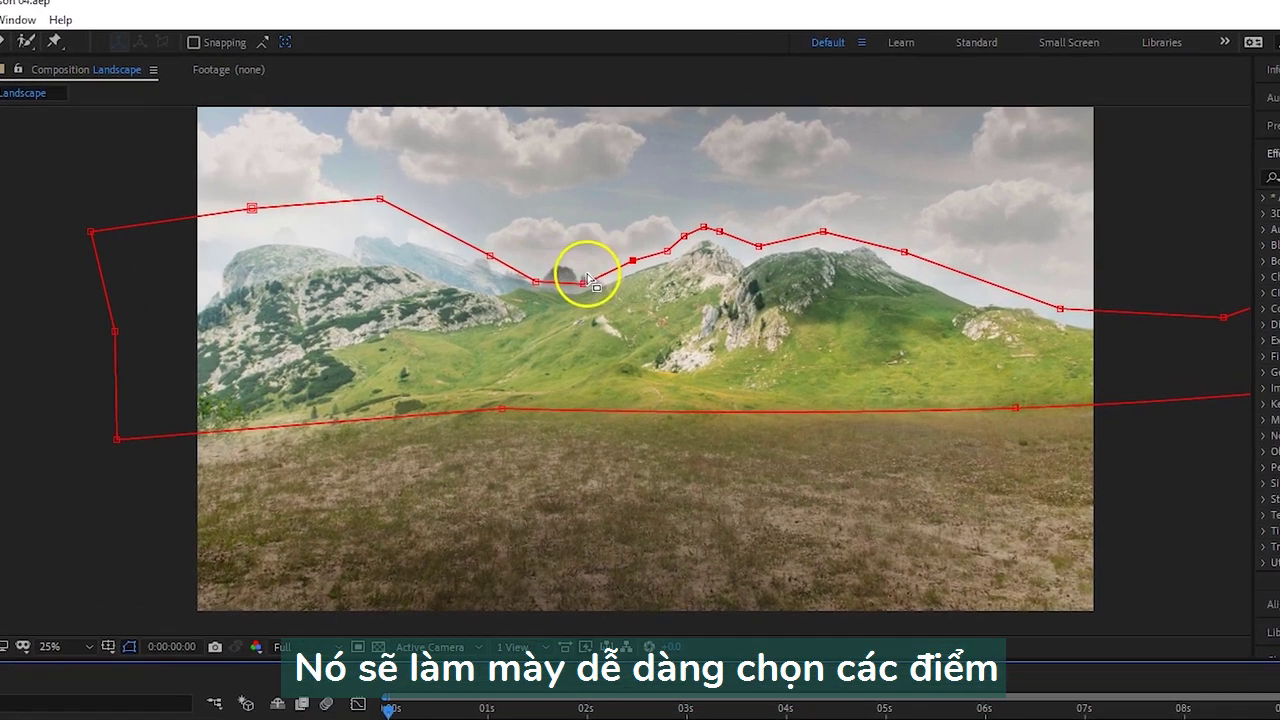
Step: Adjust the two mask points in the dip between the mountains, raising them around the dark background trees
key(period)
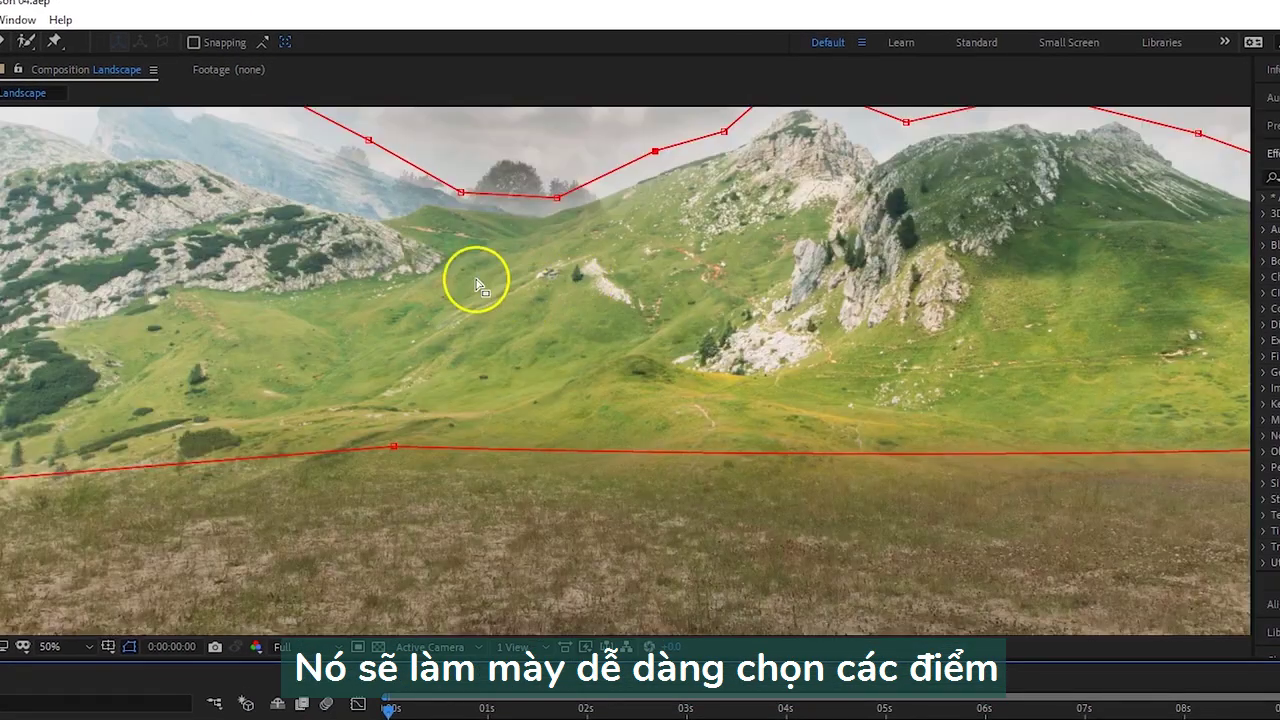
click(690, 174)
drag(471, 193, 486, 177)
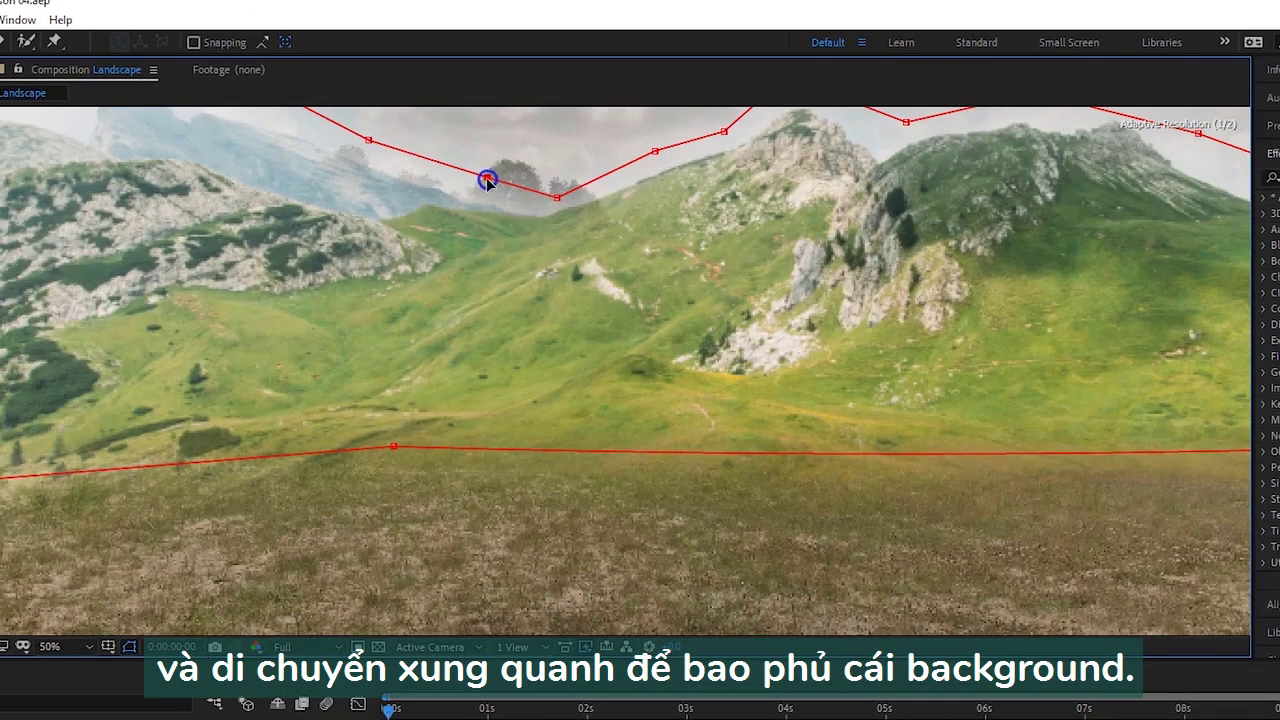
drag(558, 195, 552, 188)
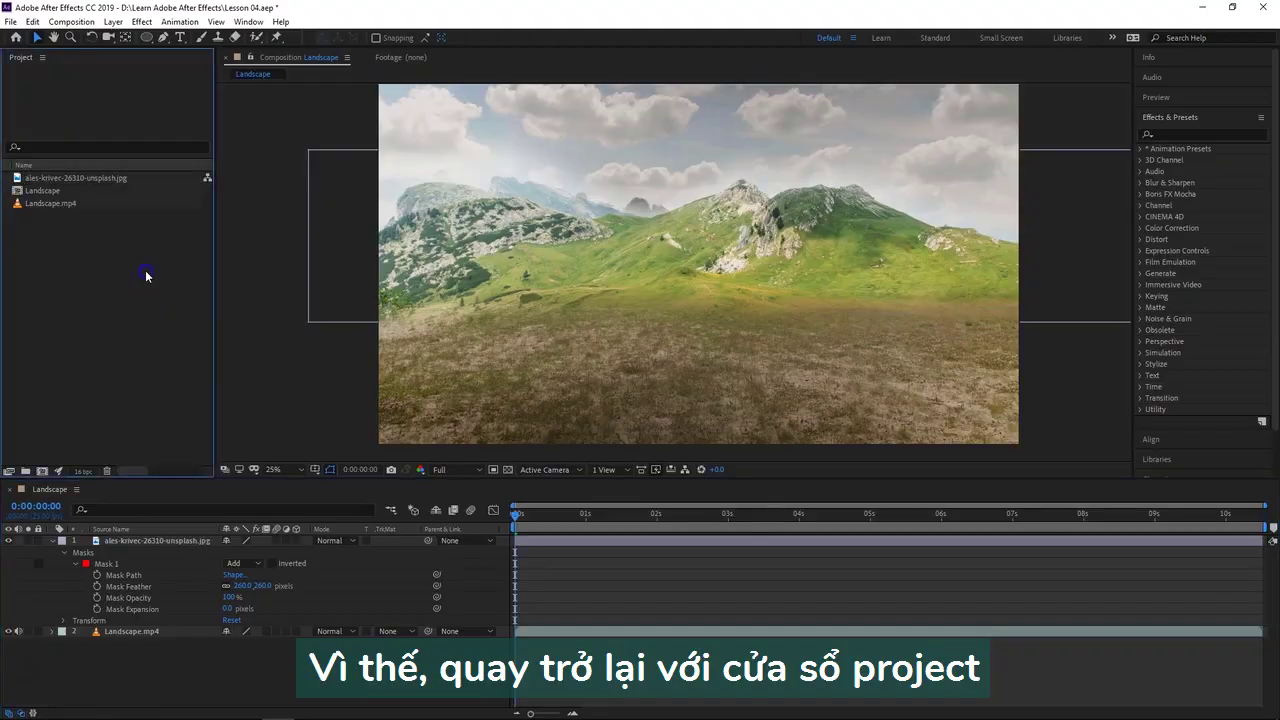
Step: Import Clouds.mp4 from the stock footage folder into the project
double_click(109, 287)
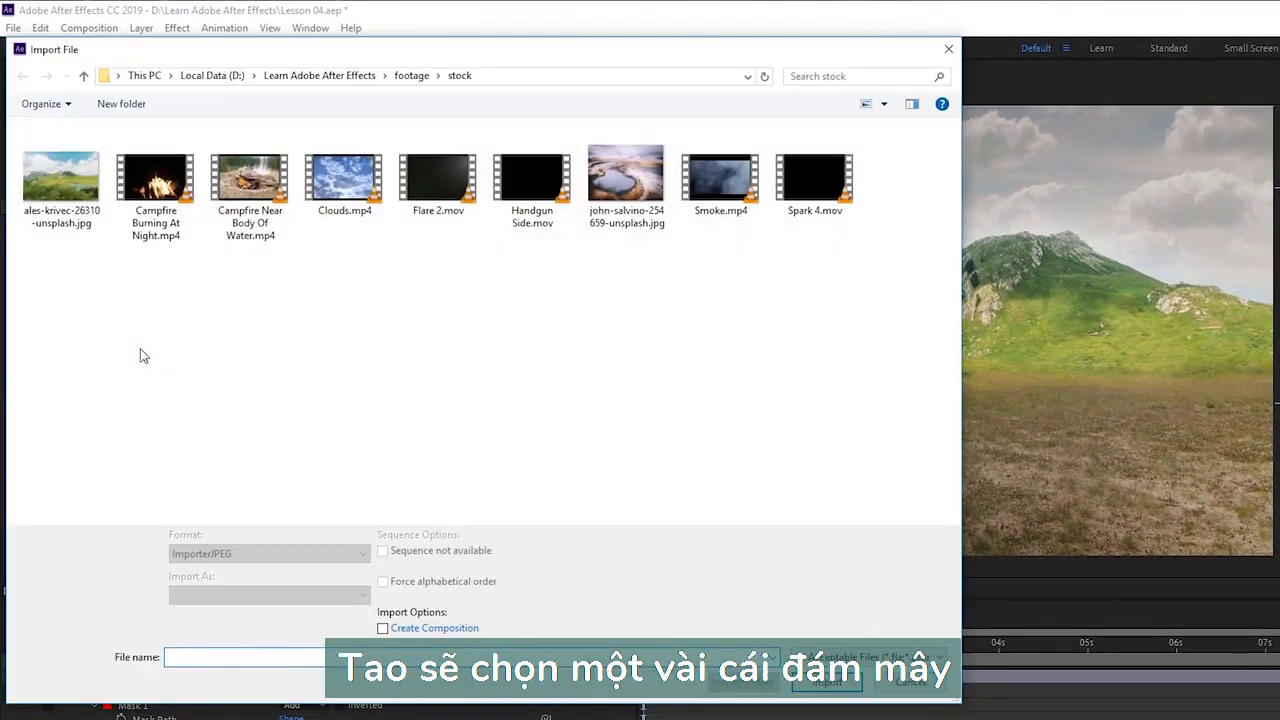
click(336, 200)
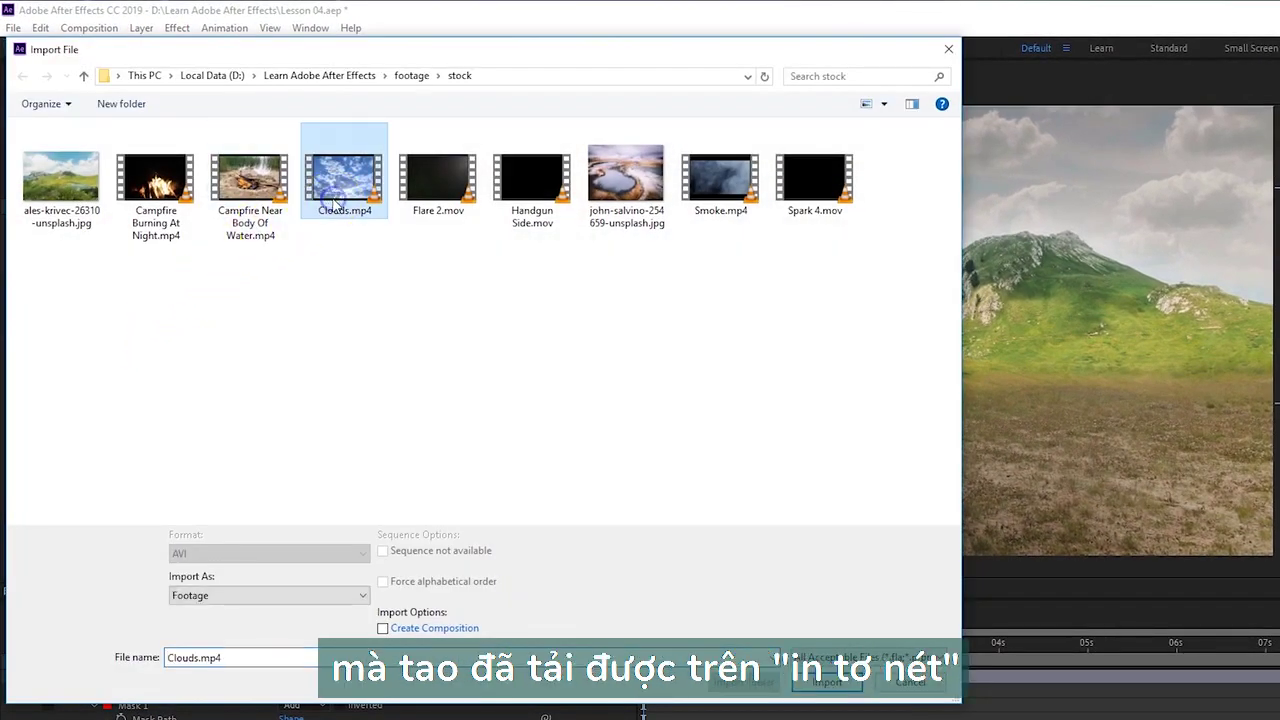
click(826, 682)
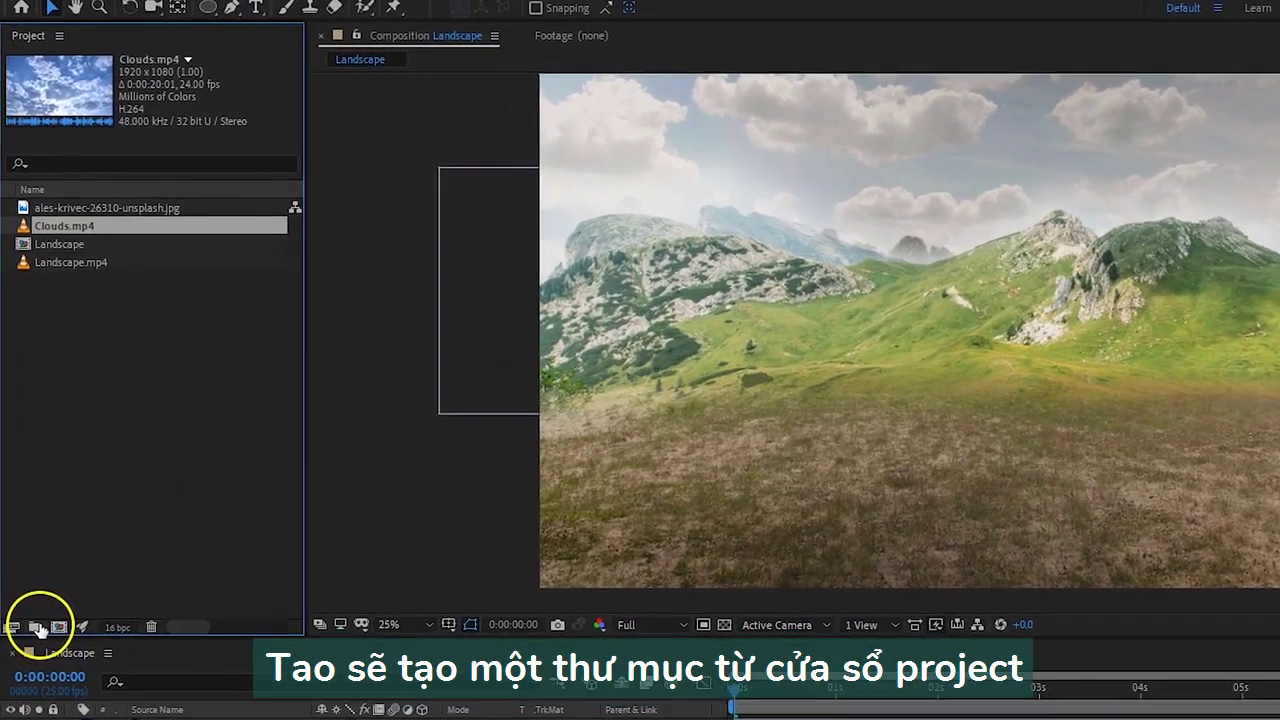
Step: Create a new project folder named Footage
click(26, 478)
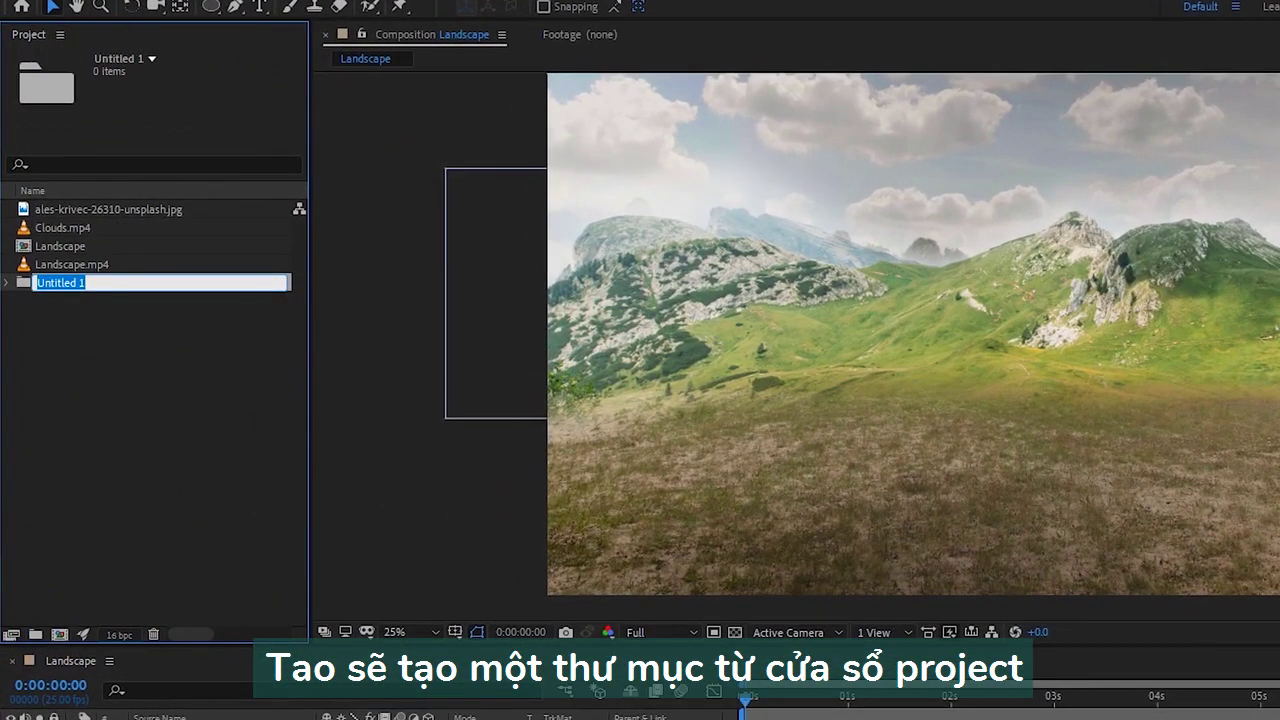
text(Footage)
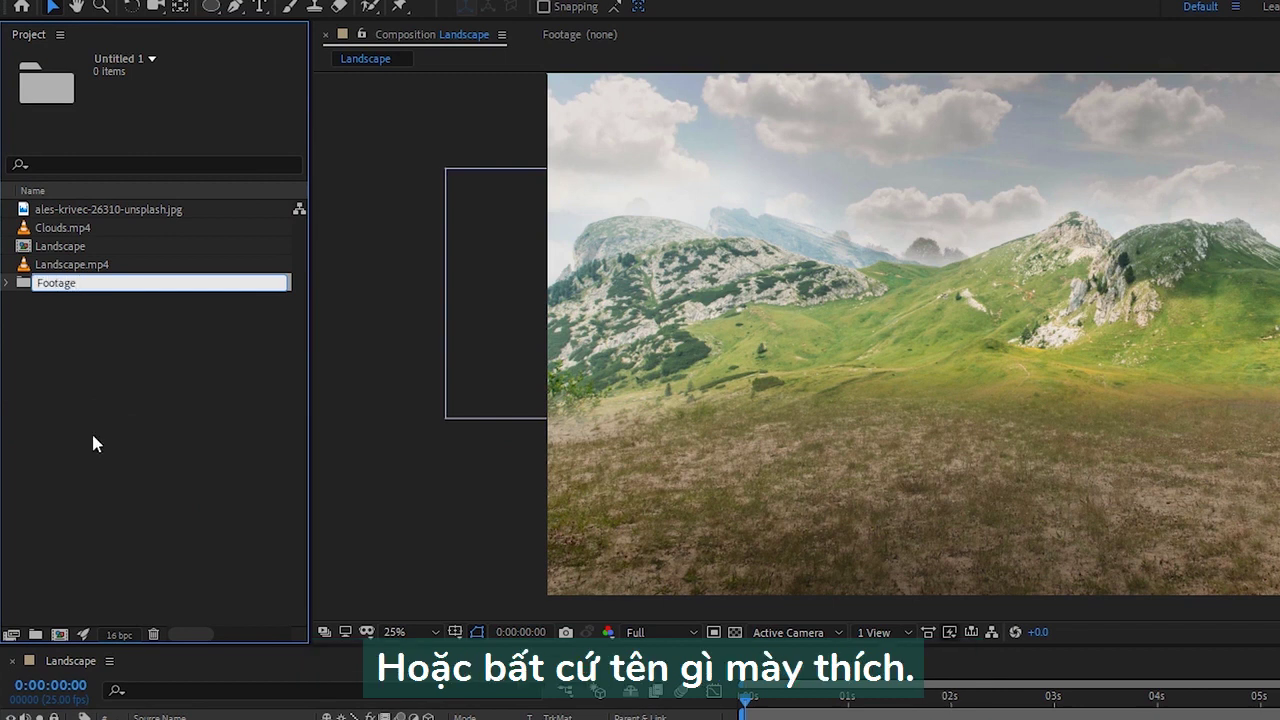
click(147, 390)
Step: Move Landscape.mp4, Clouds.mp4 and the mountain photo into the Footage folder
click(90, 285)
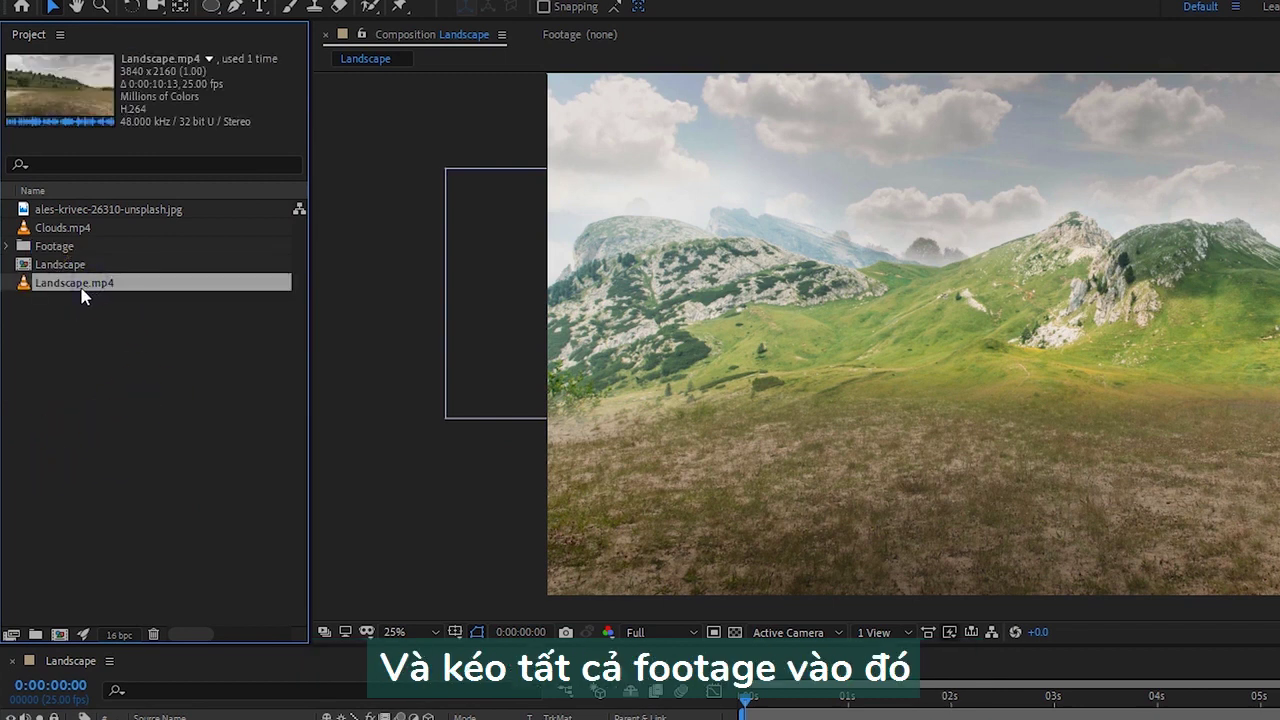
click(25, 292)
ctrl+click(51, 230)
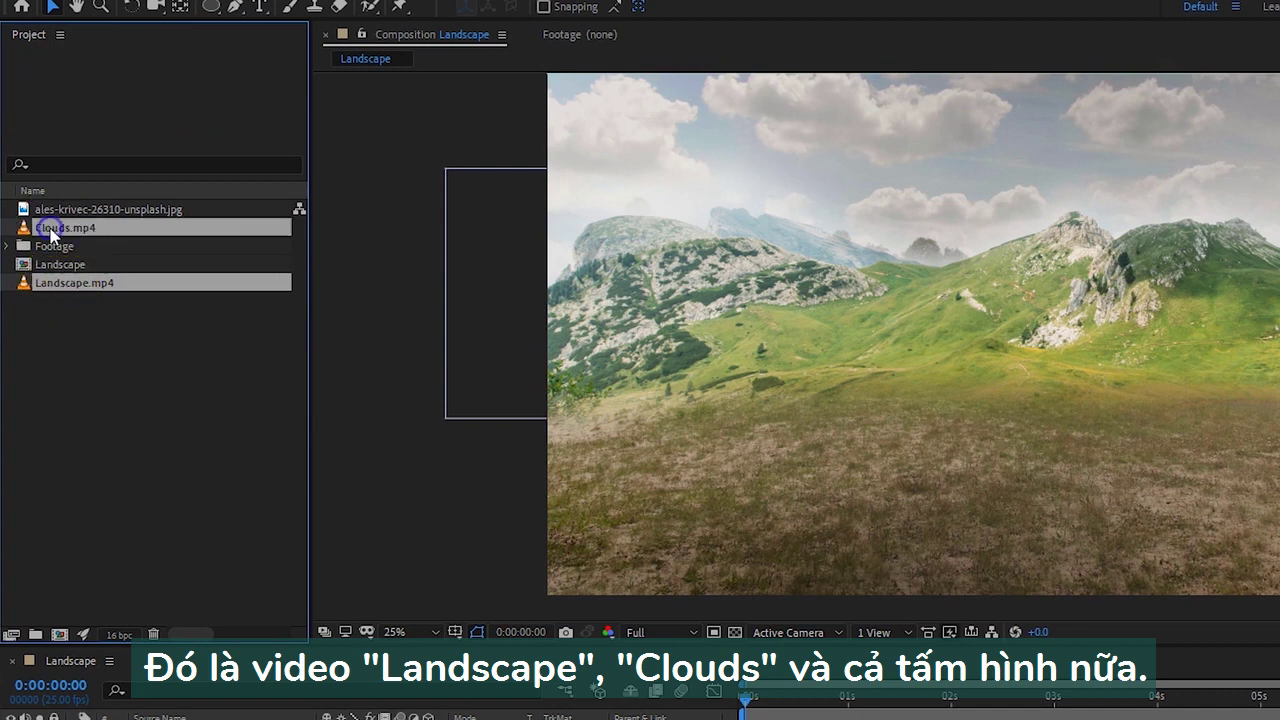
ctrl+click(81, 208)
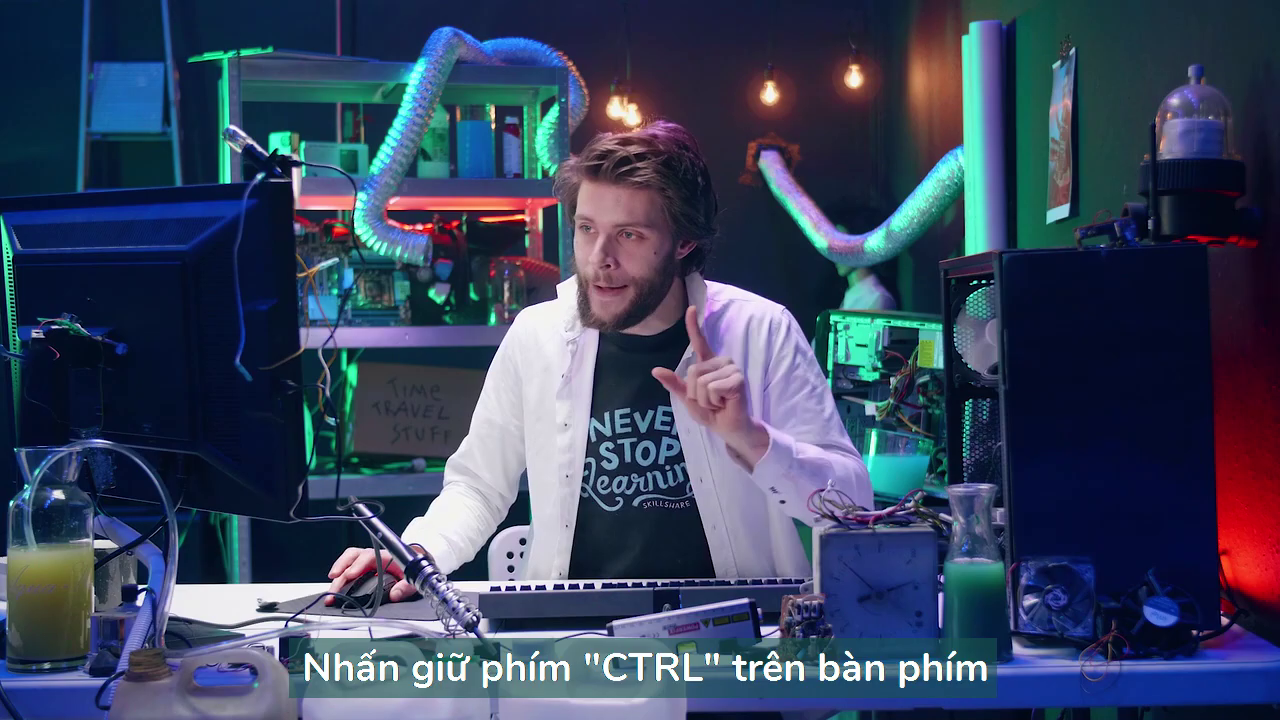
drag(24, 262, 65, 294)
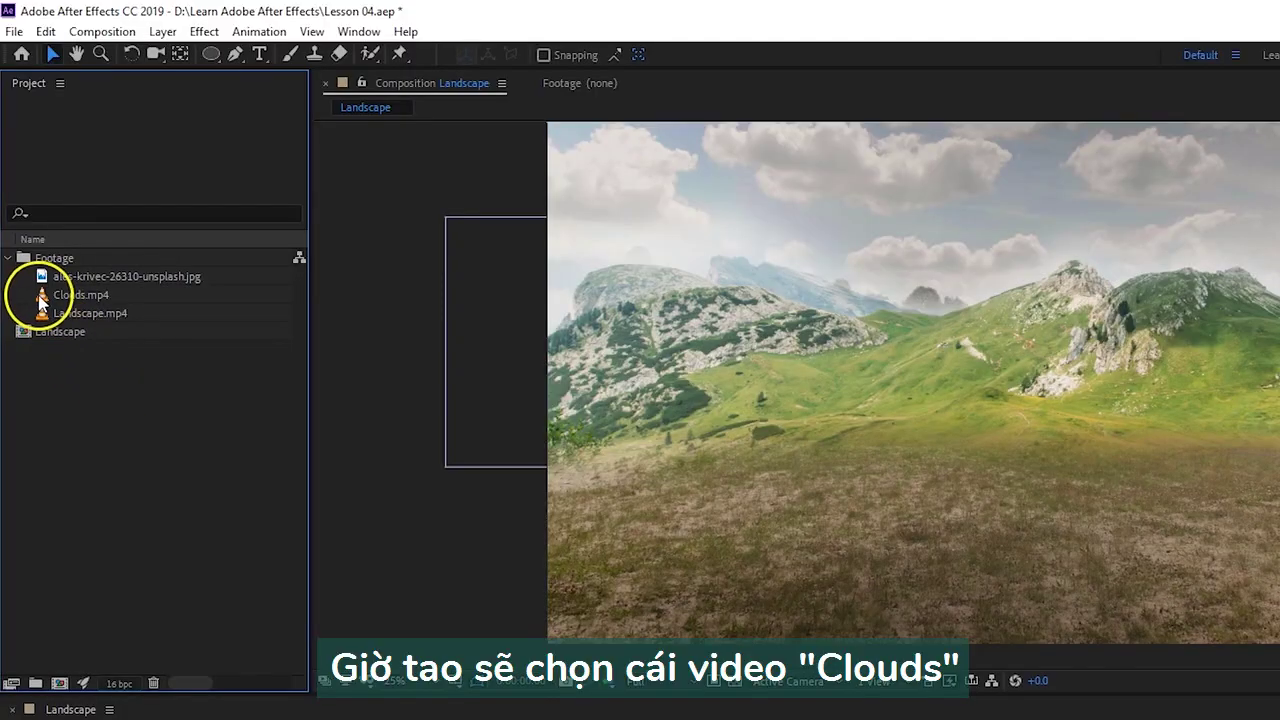
Step: Add Clouds.mp4 to the Landscape composition as a layer between the mountain photo and Landscape.mp4
click(41, 302)
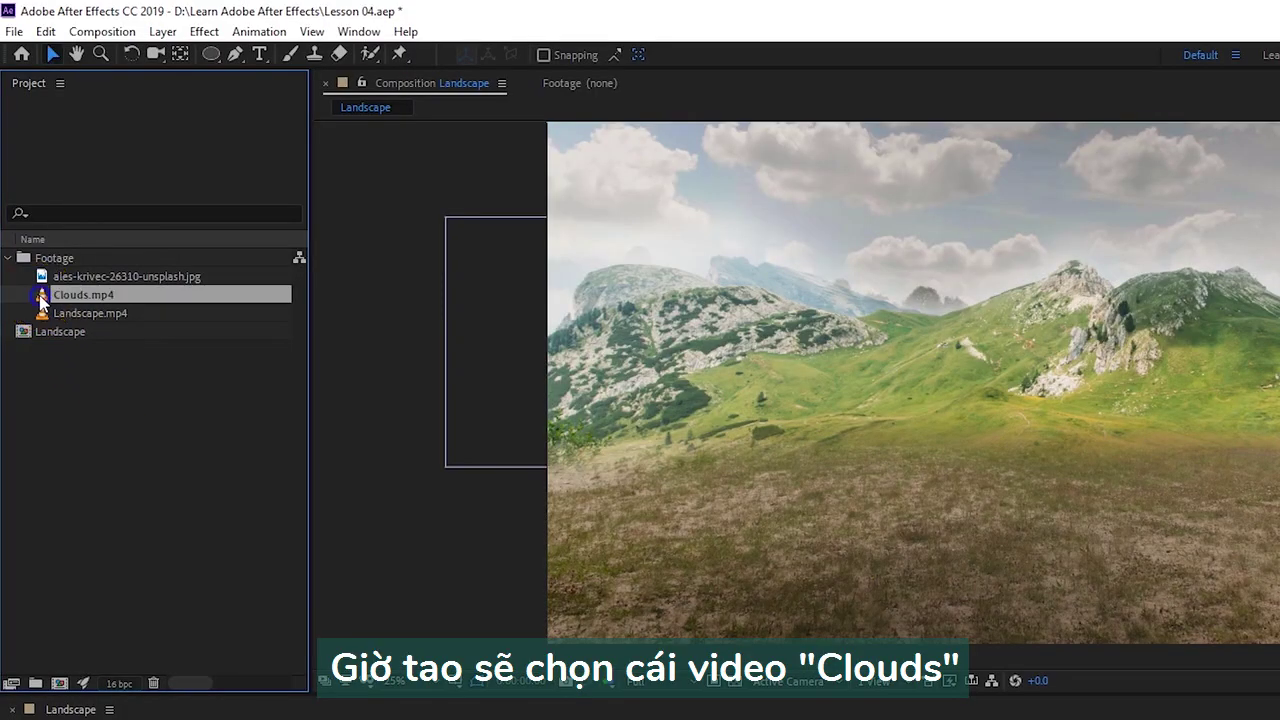
drag(41, 298, 169, 564)
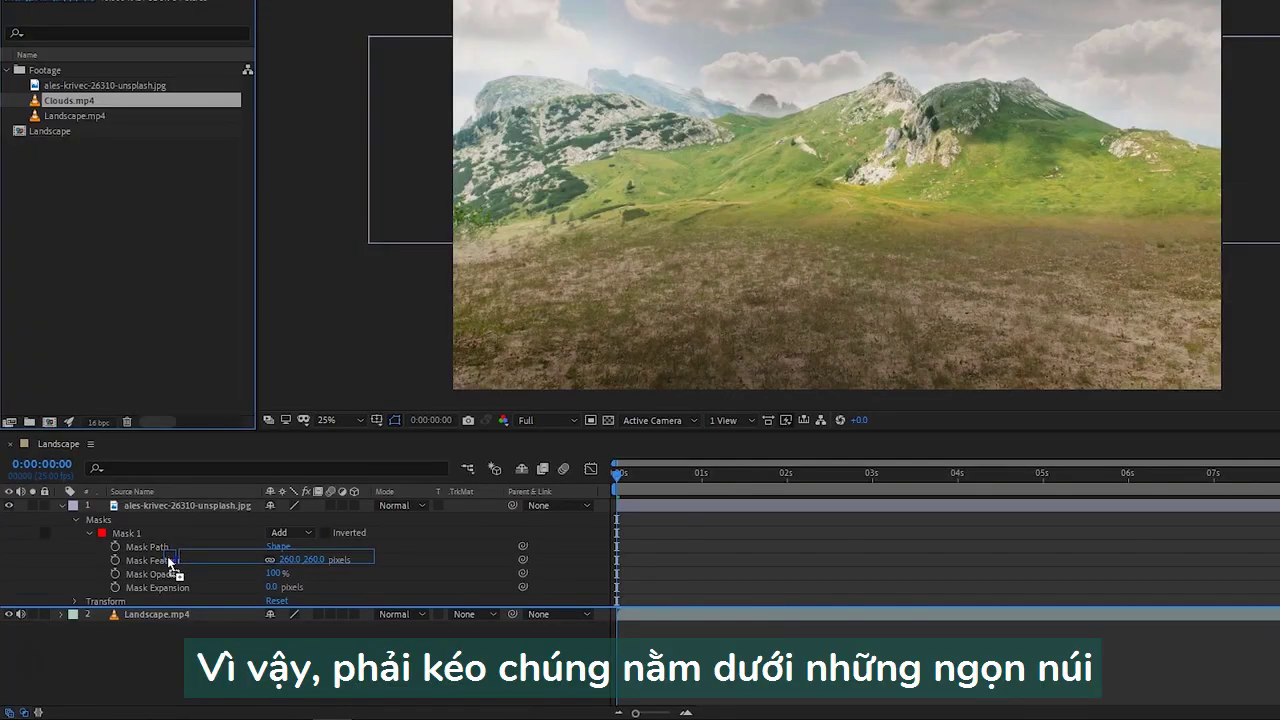
drag(169, 561, 169, 558)
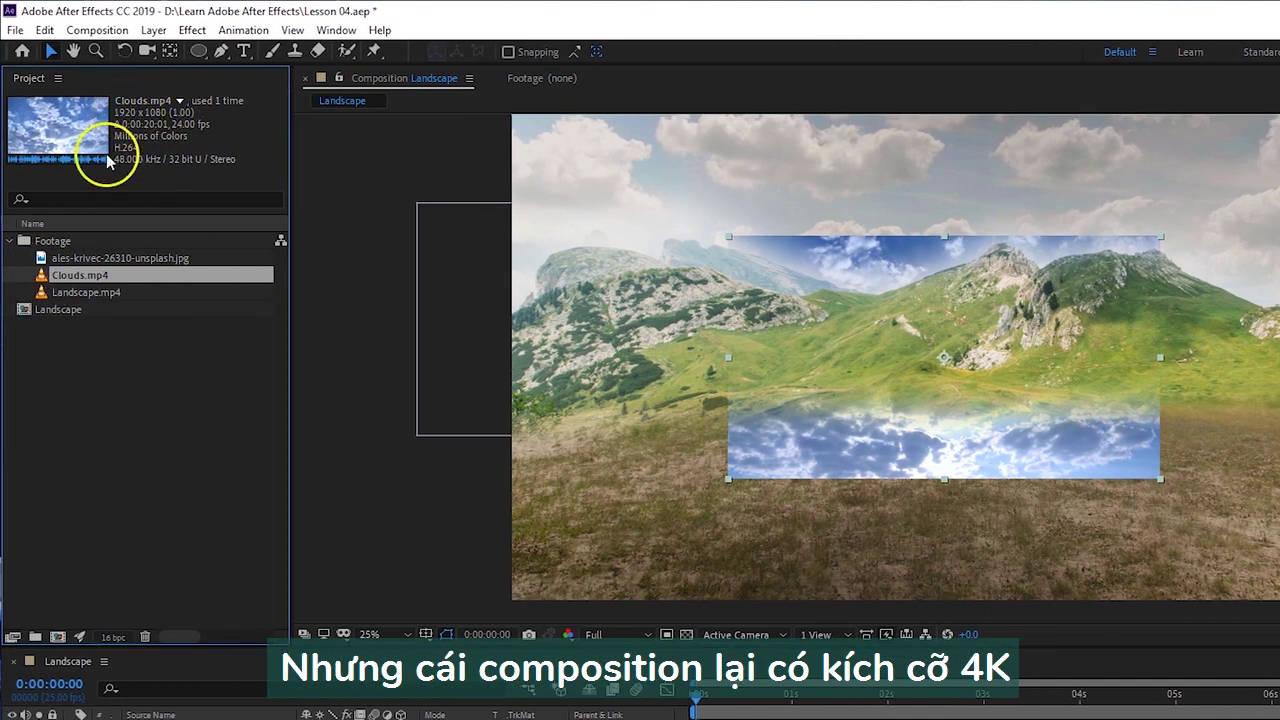
Step: Scale up the Clouds layer to cover the composition's full width and move it up over the sky
click(44, 310)
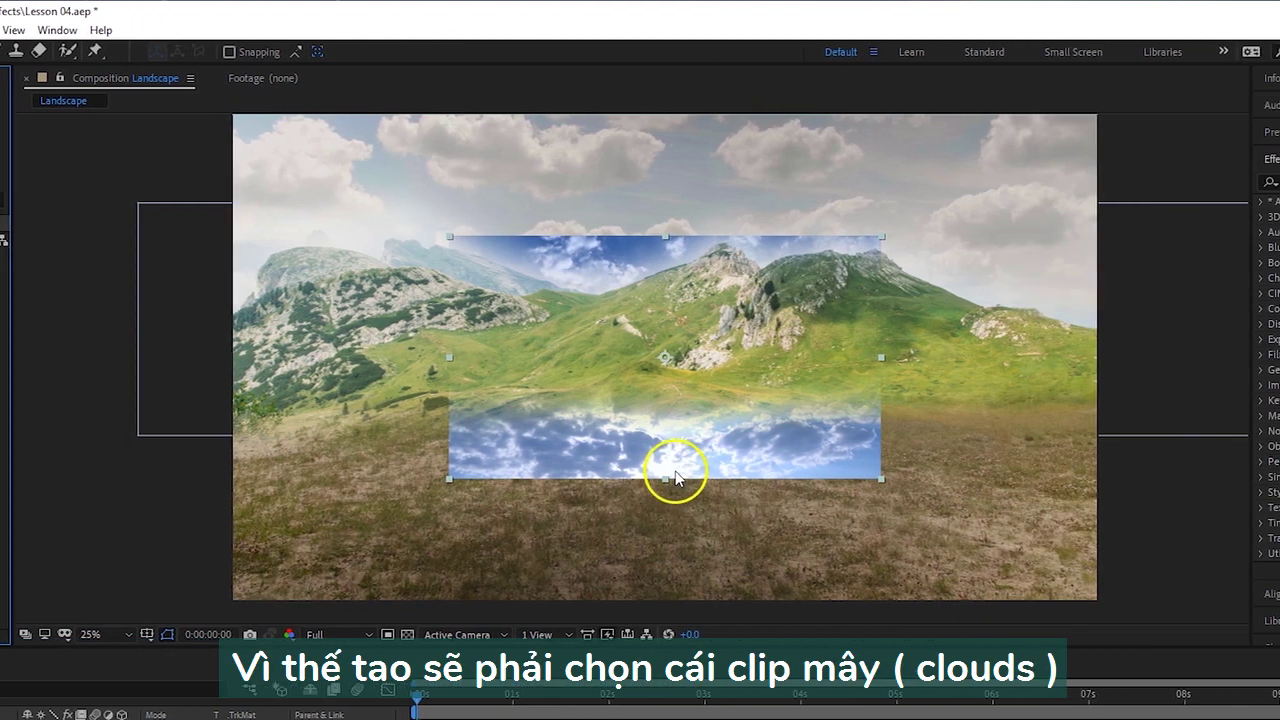
click(952, 467)
drag(866, 477, 898, 498)
drag(1010, 565, 1078, 598)
drag(753, 538, 760, 370)
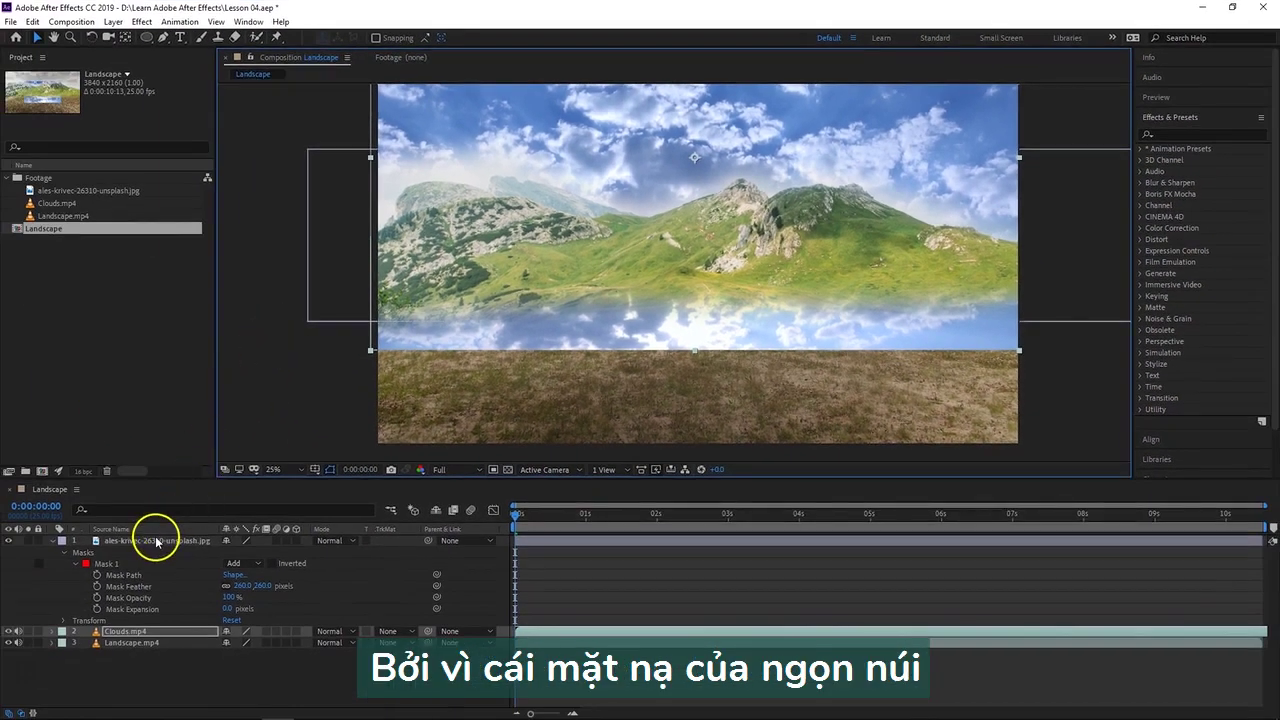
Step: Try lowering the bottom-edge point of the mountain photo's mask to cover the clouds below, and put it back
click(157, 541)
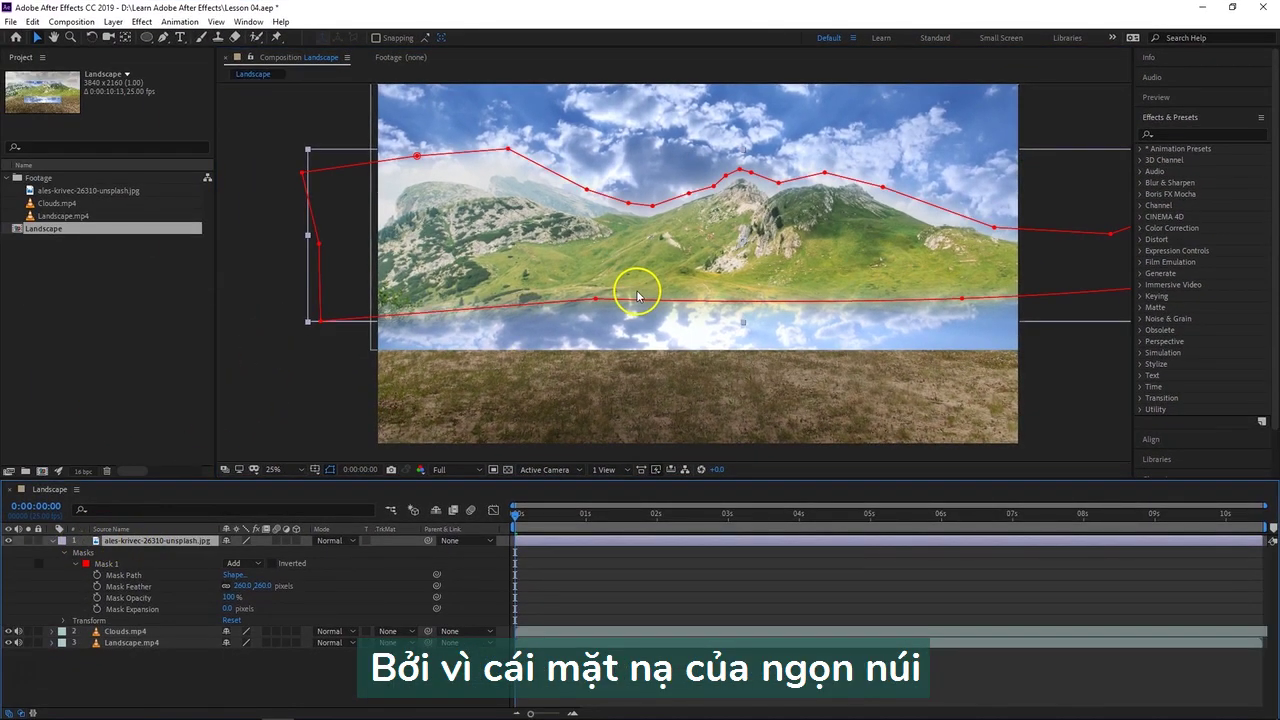
click(590, 300)
drag(590, 301, 593, 375)
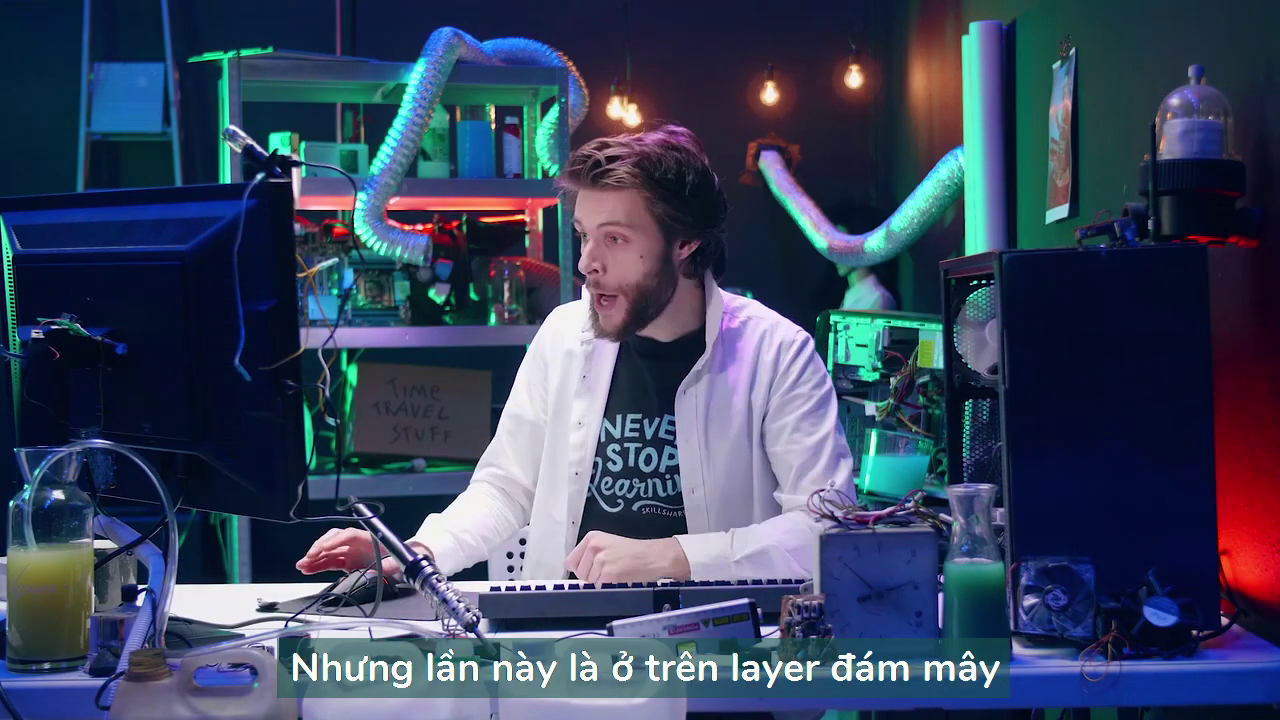
click(592, 372)
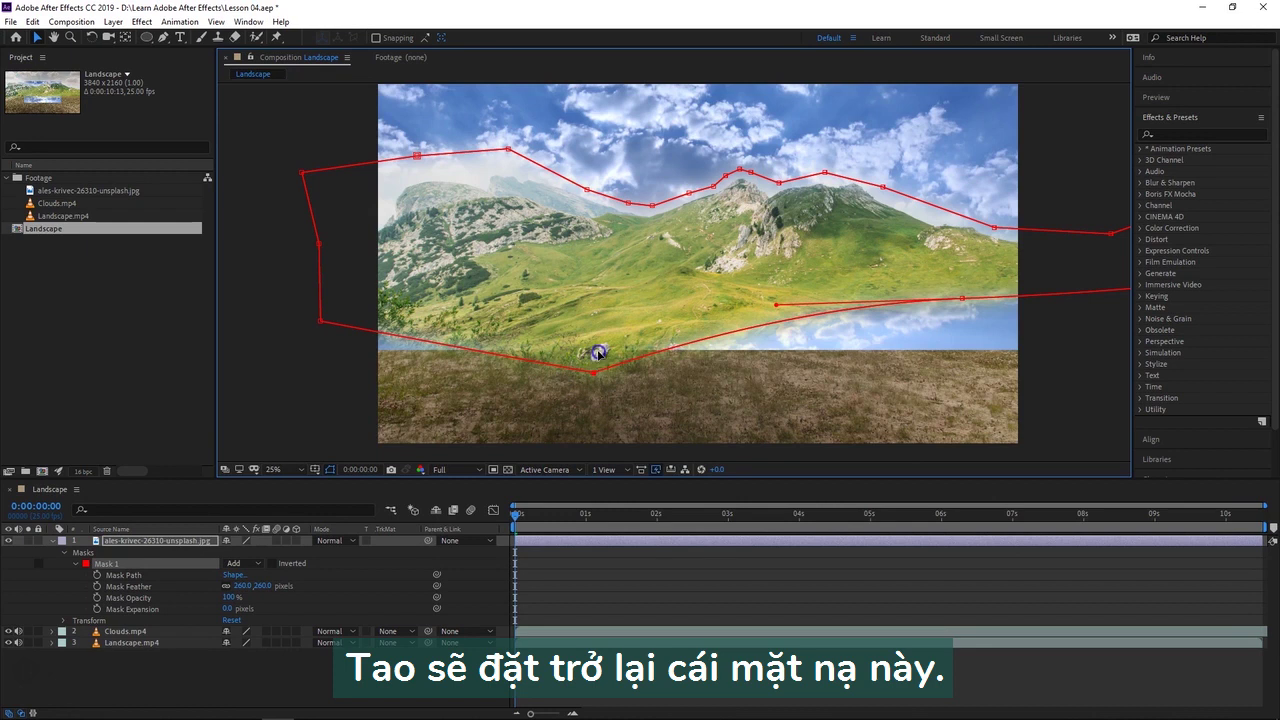
drag(598, 352, 600, 306)
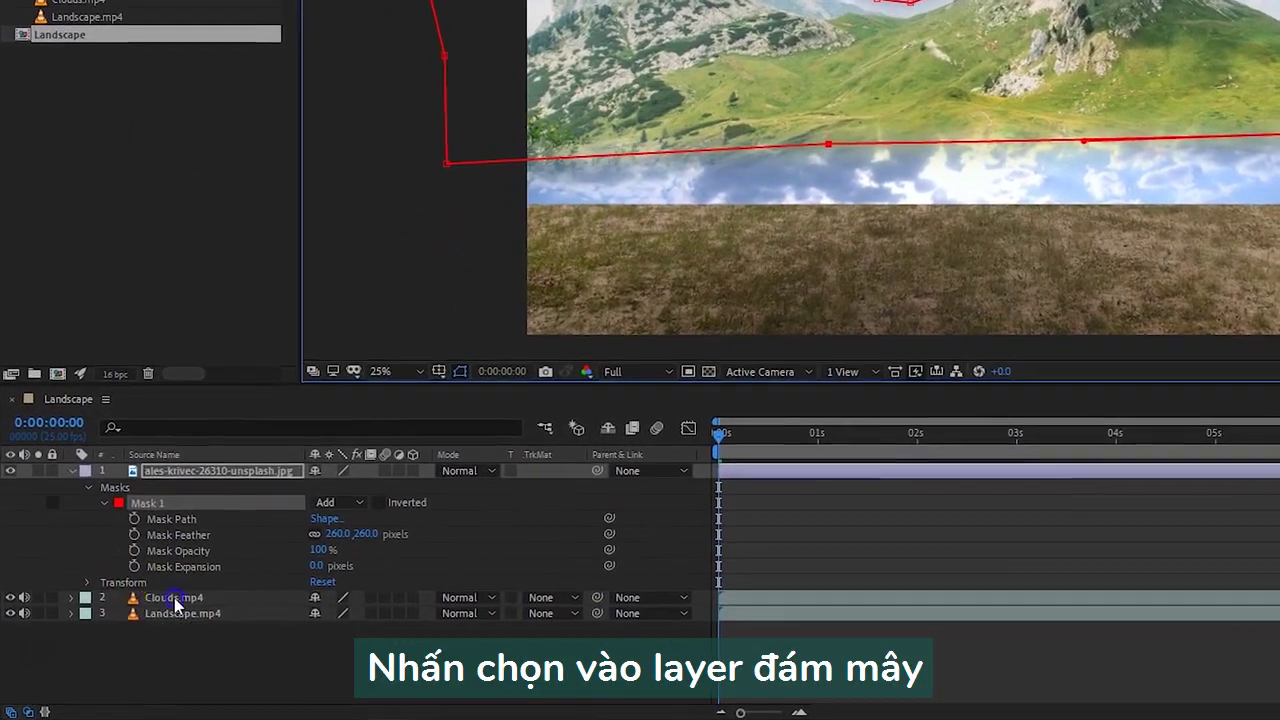
Step: Draw a rough four-point Pen tool mask on the Clouds layer, enclosing the sky with its lower edge crossing the mountains
click(106, 632)
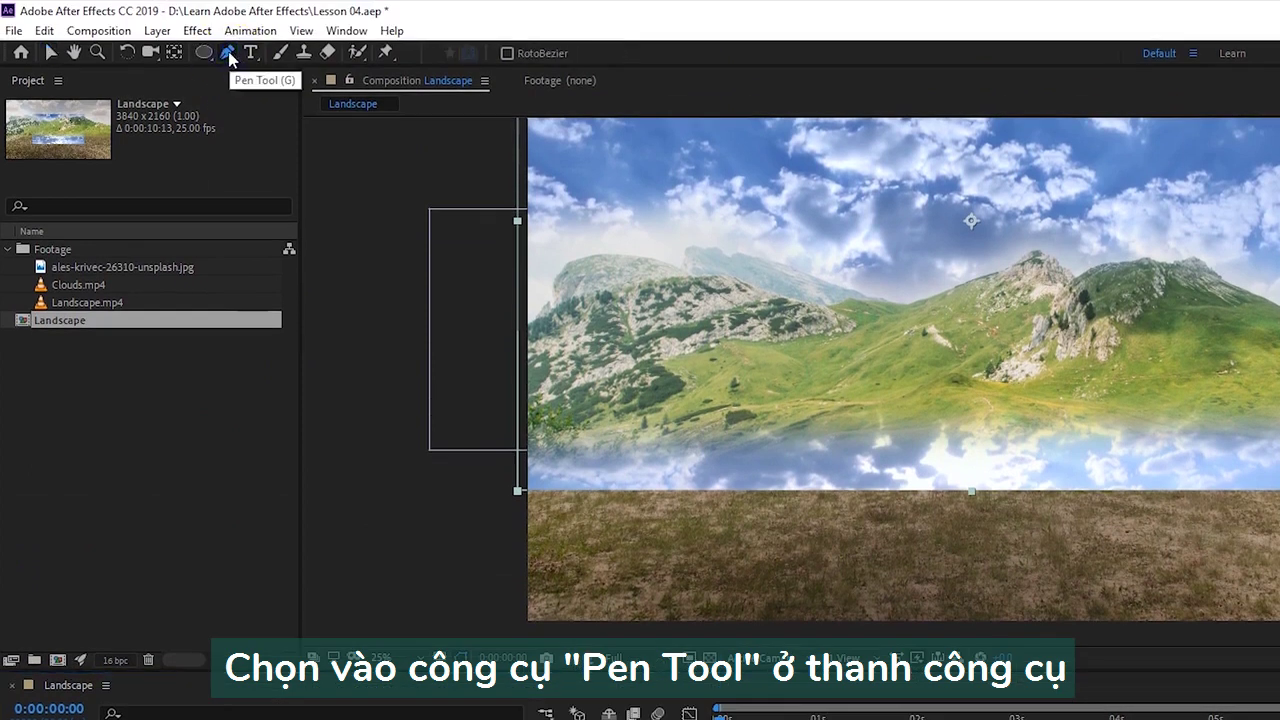
click(235, 57)
scroll(657, 251, down, 3)
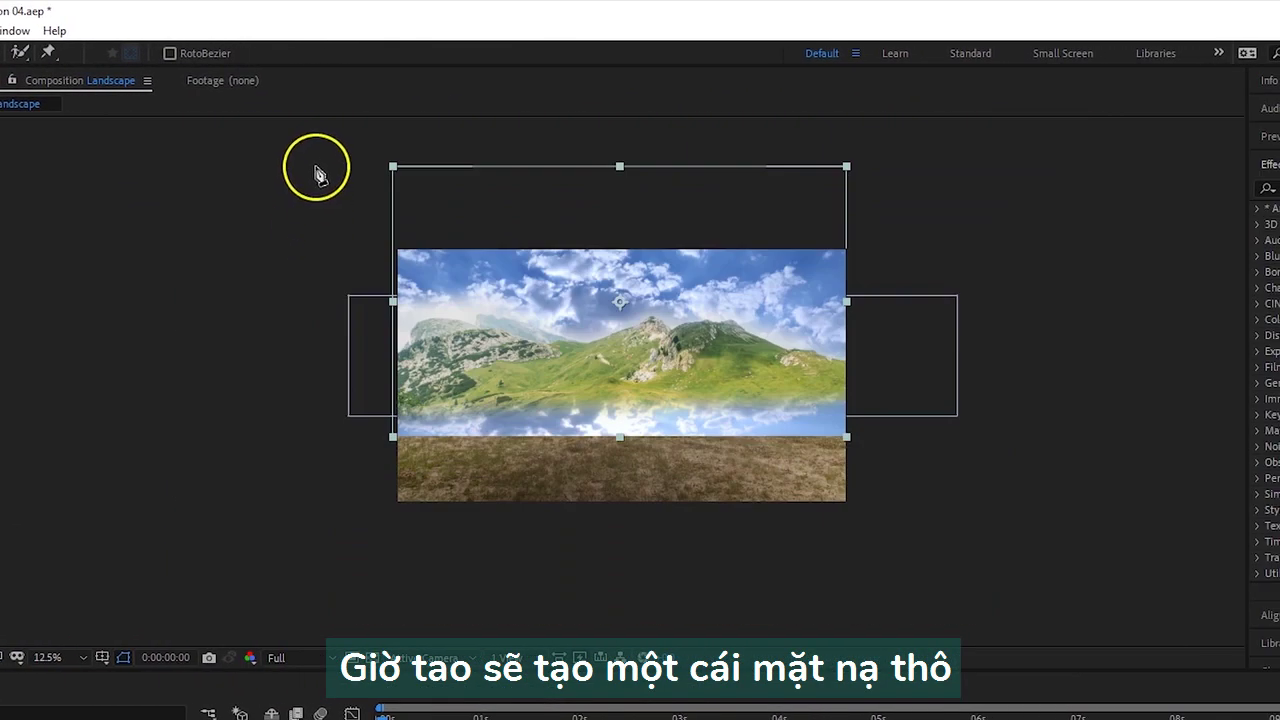
click(343, 162)
click(336, 369)
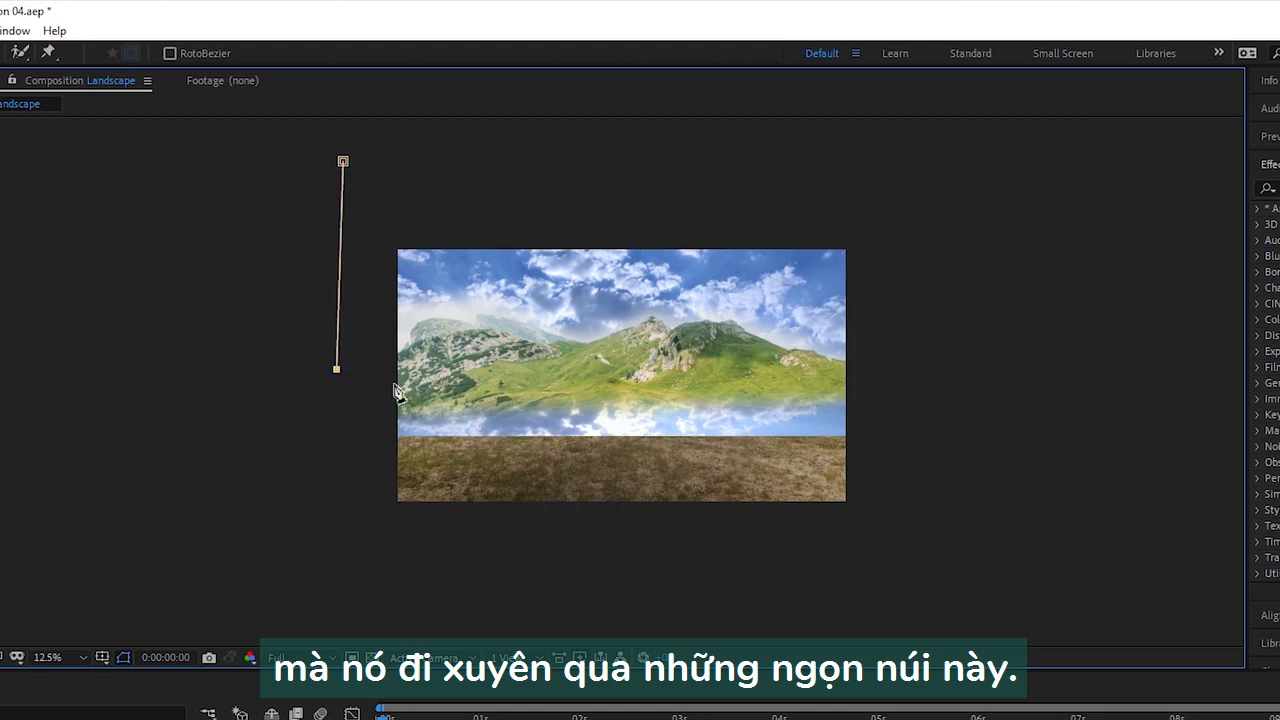
click(926, 378)
click(904, 197)
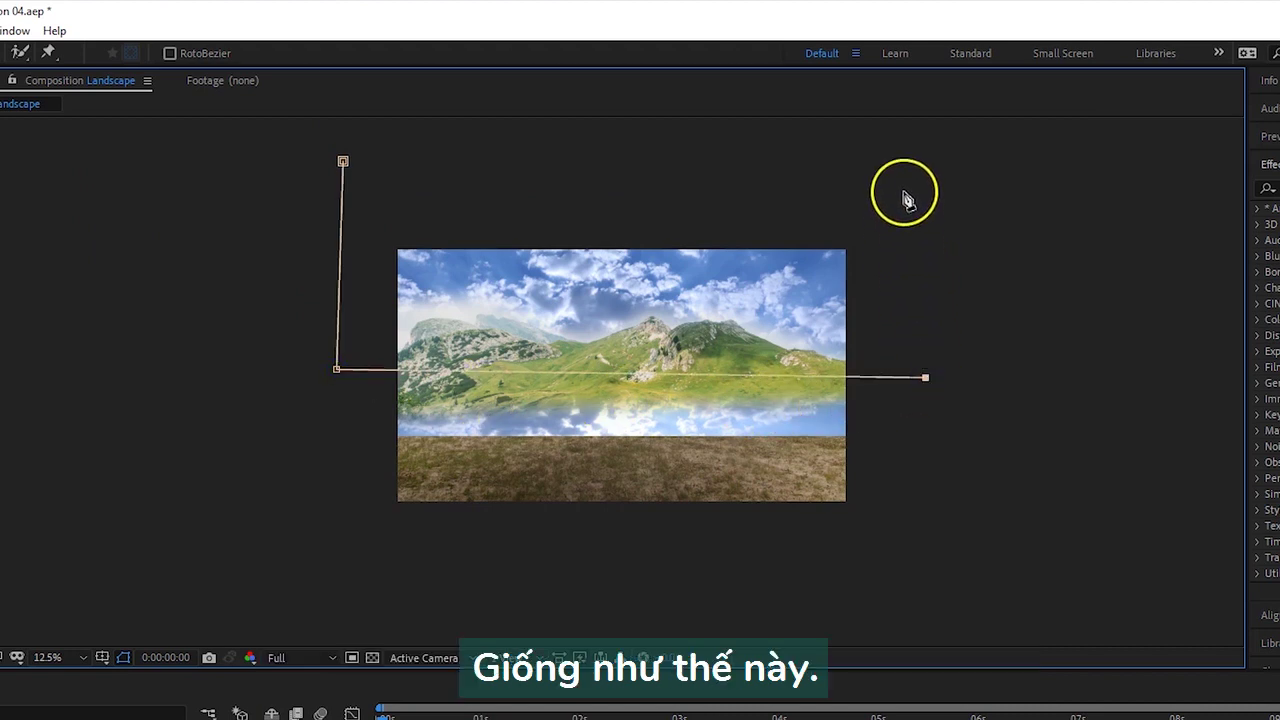
click(343, 162)
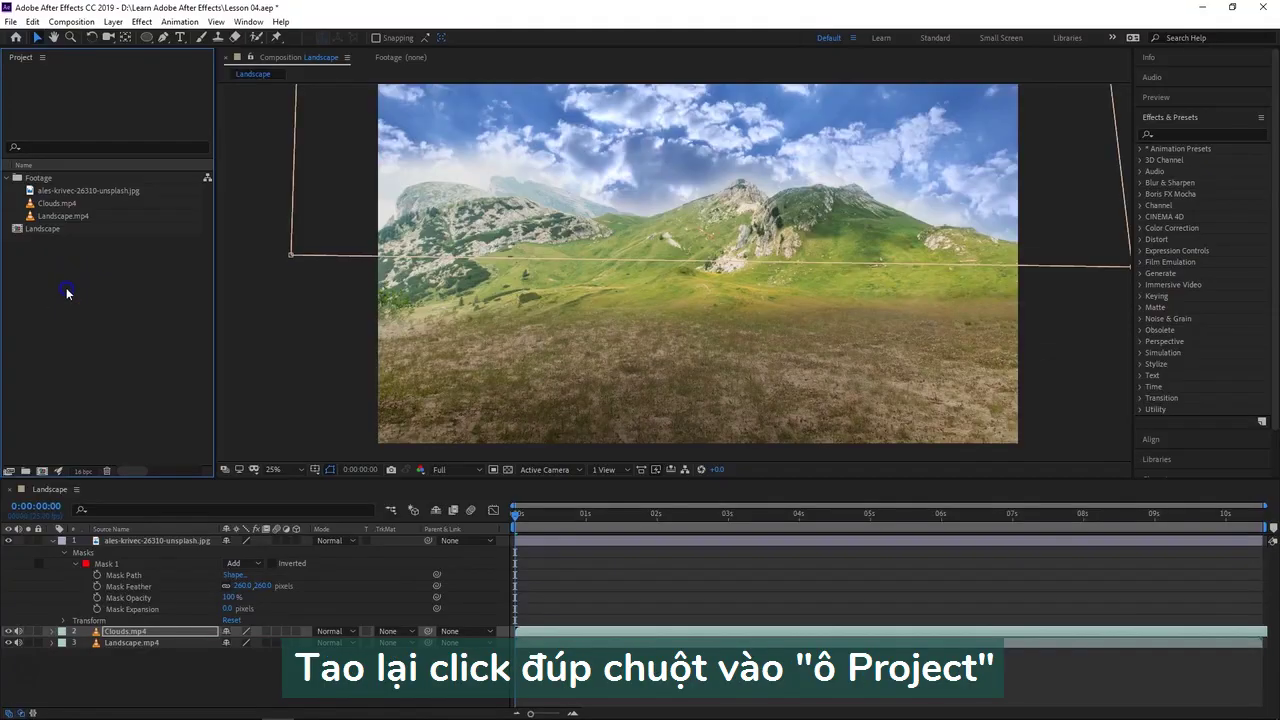
Step: Import the pond photo from the stock footage folder and file it in the Footage folder
double_click(66, 287)
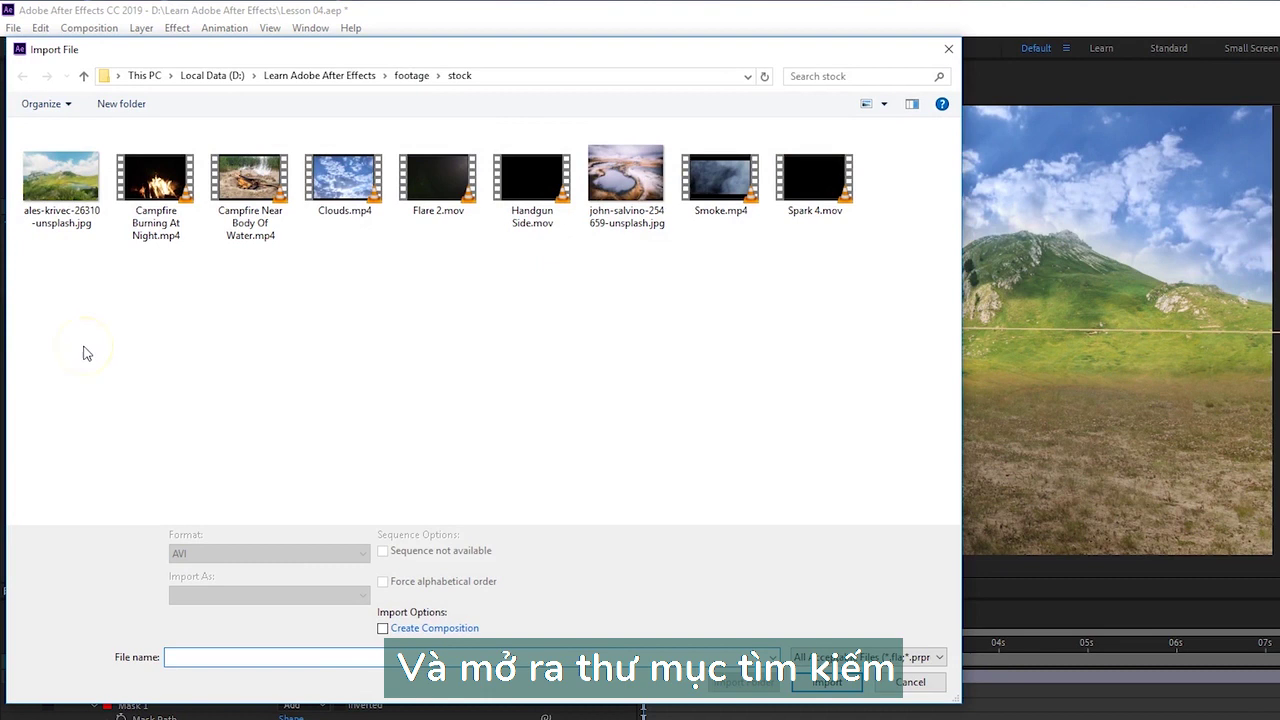
click(615, 193)
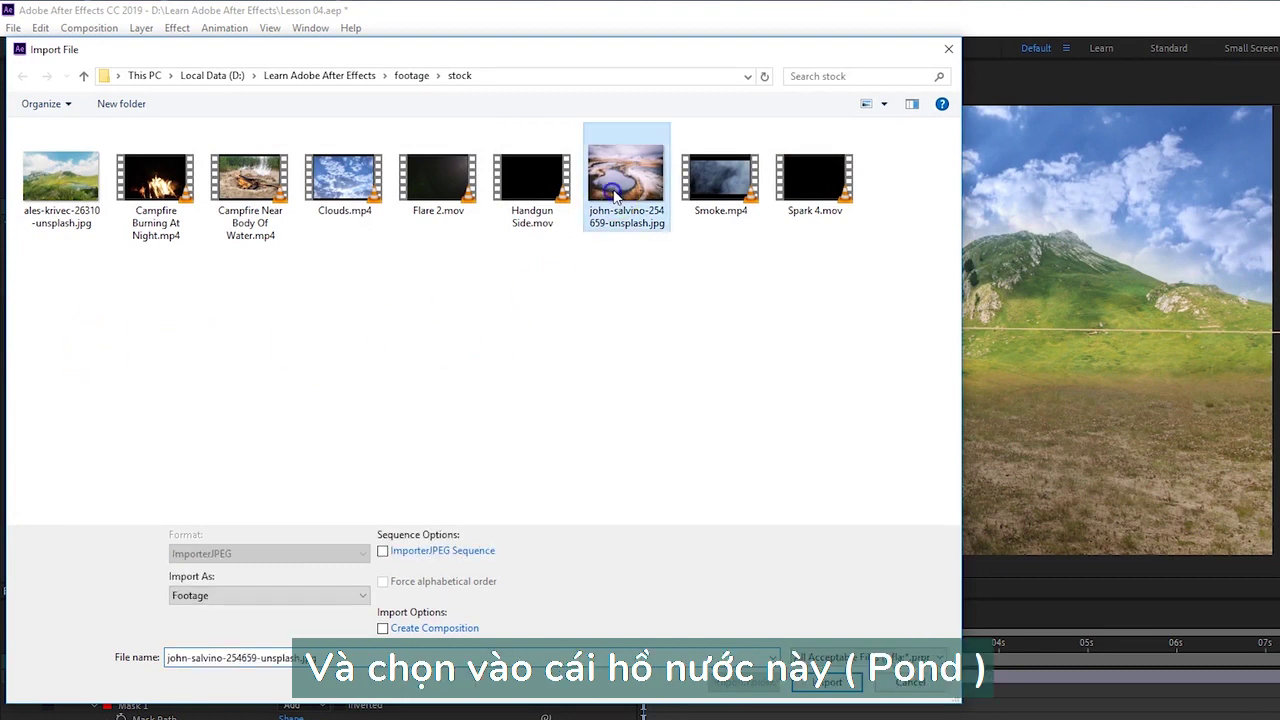
click(826, 684)
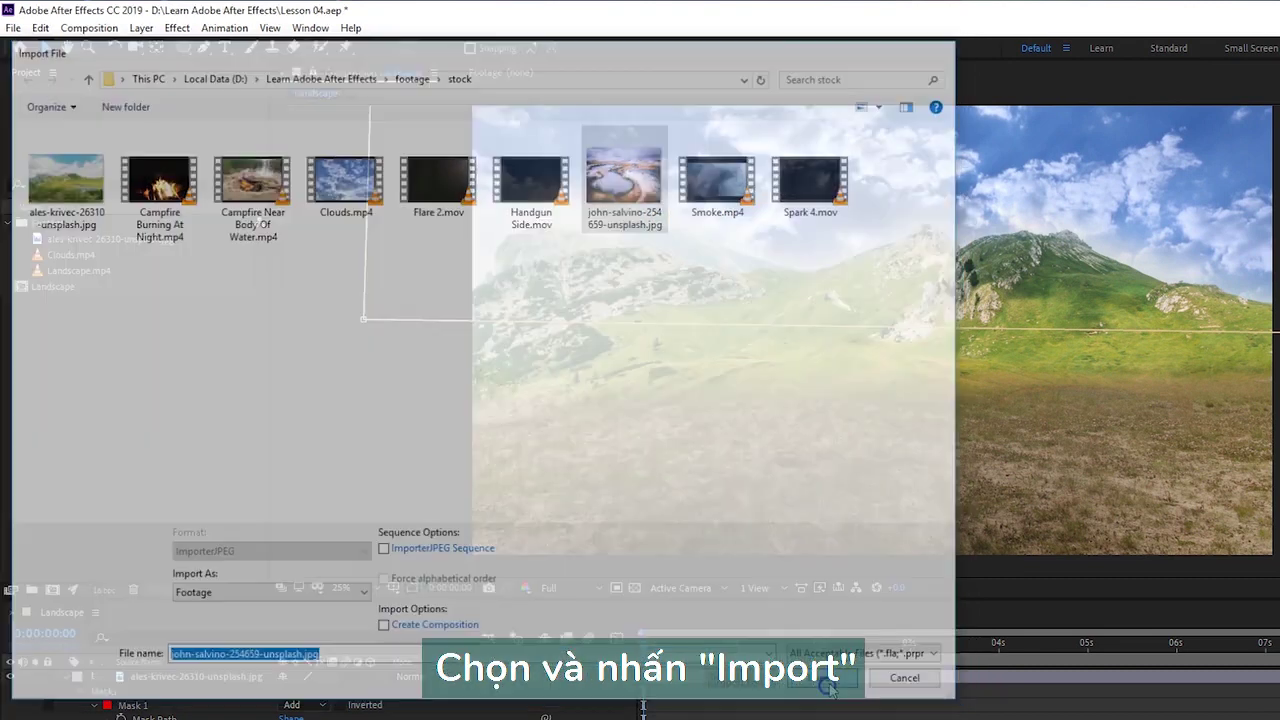
drag(25, 287, 55, 224)
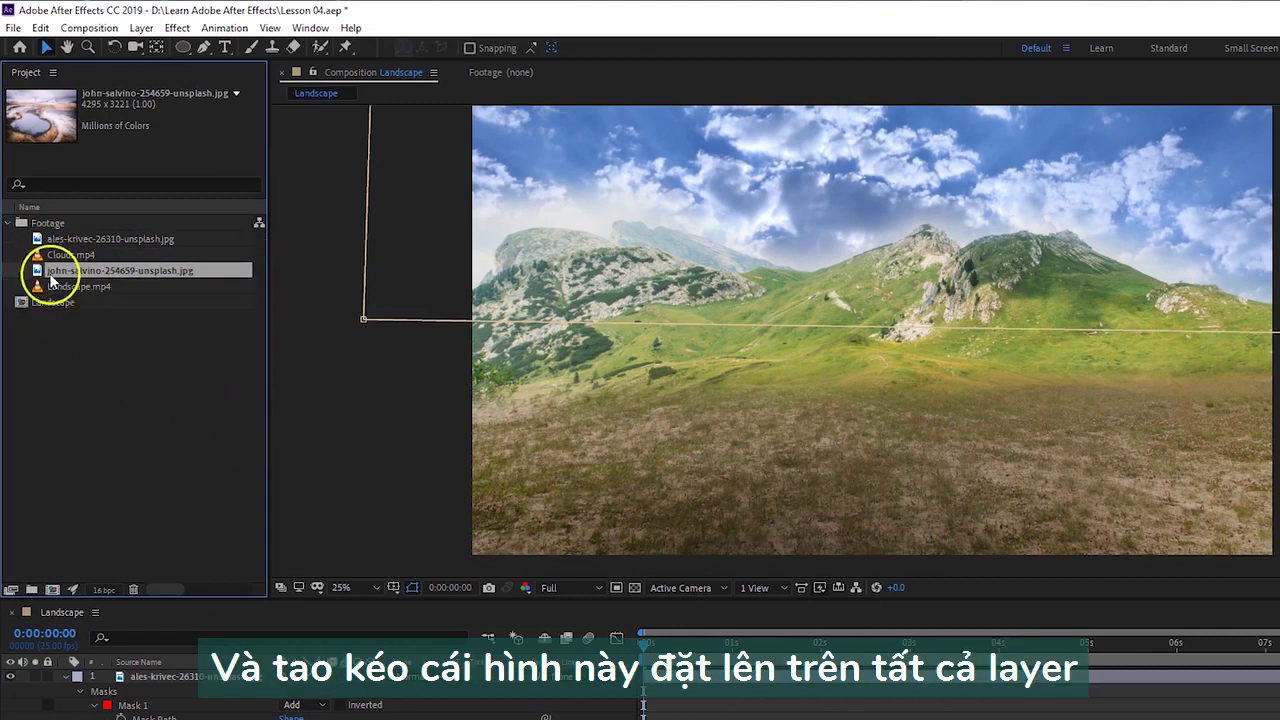
Step: Add the pond photo to the Landscape composition as the topmost layer
drag(37, 270, 184, 680)
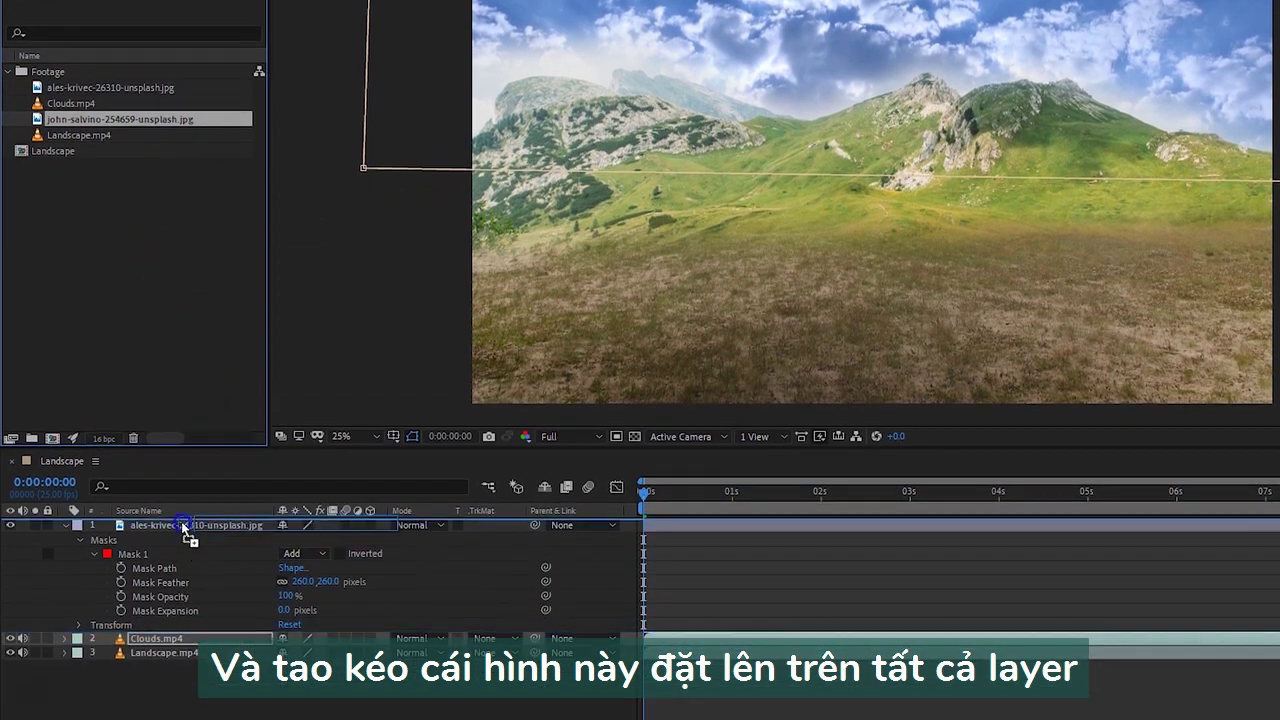
drag(184, 528, 184, 522)
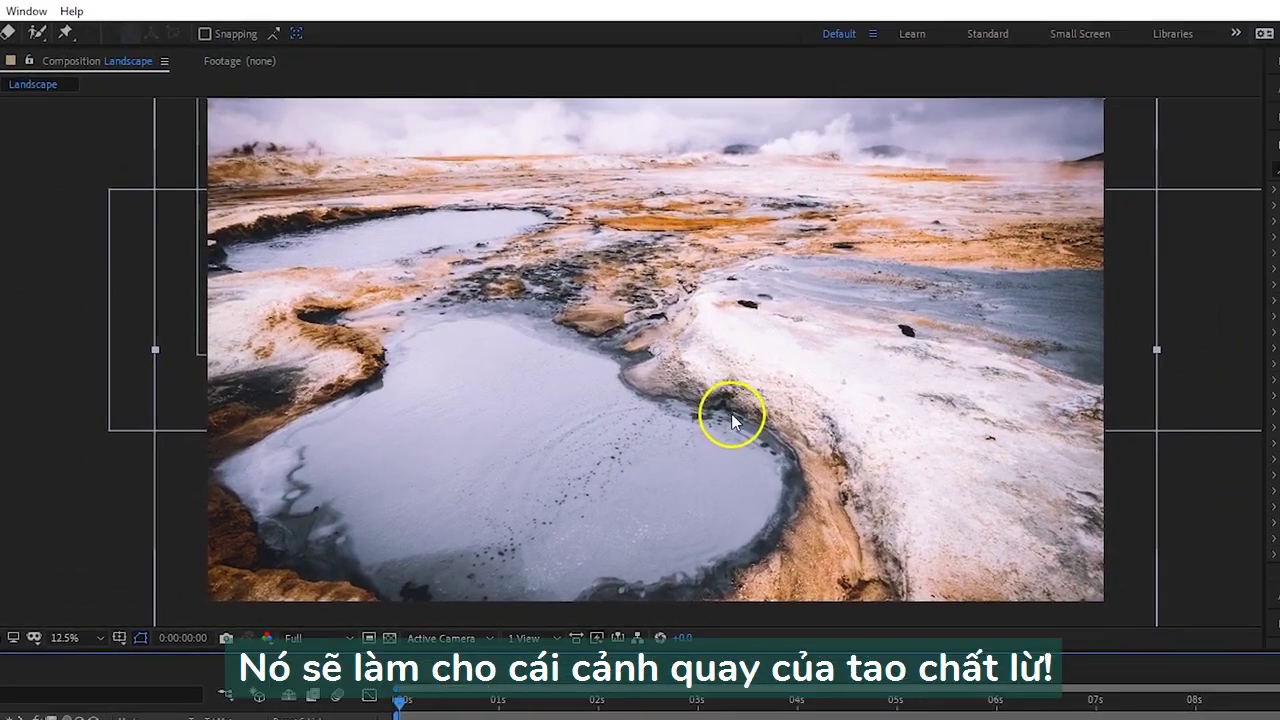
Step: Scale the pond layer down to about 62.4% and move it to the lower left of the frame, about 912, 1728
key(comma)
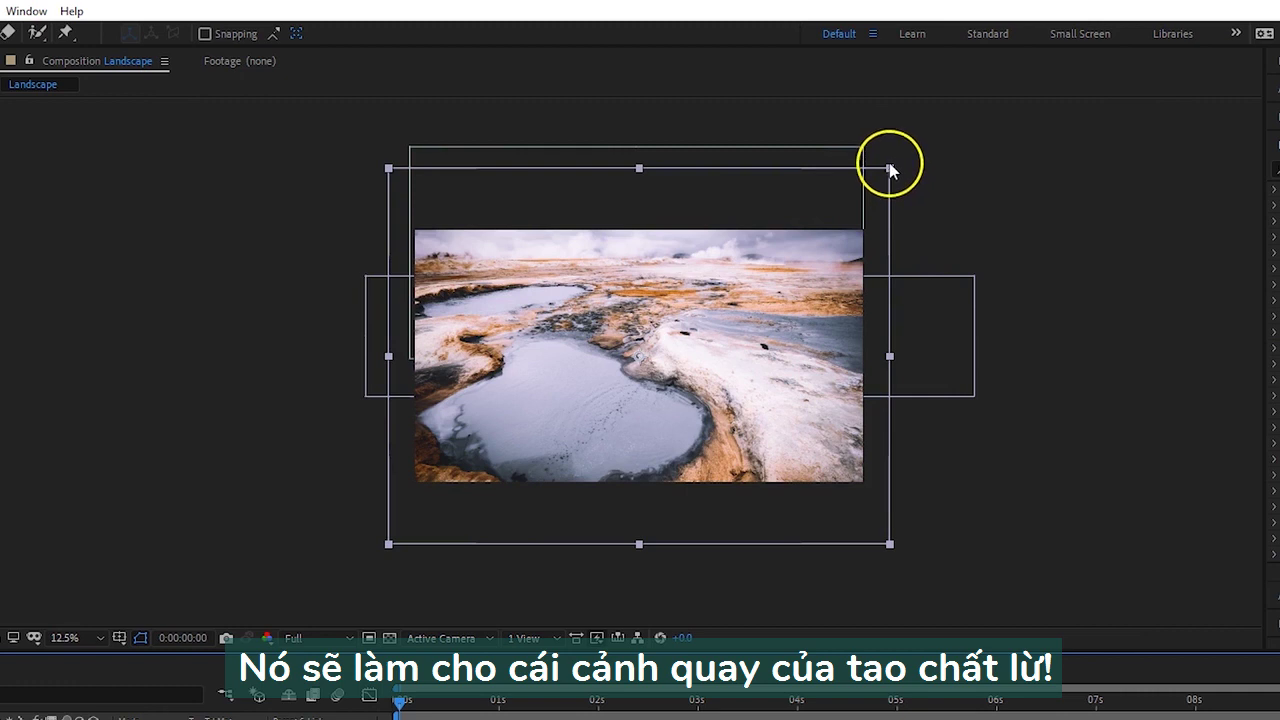
click(870, 183)
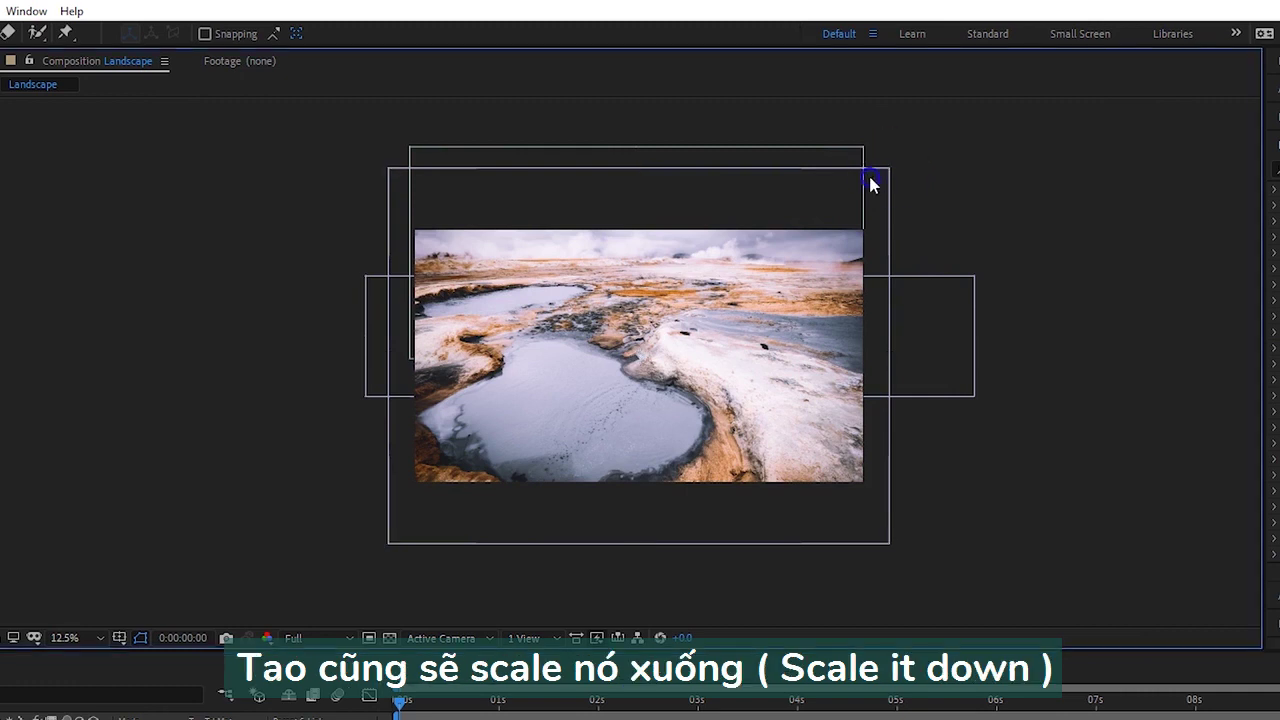
drag(889, 168, 789, 228)
drag(738, 300, 637, 384)
key(period)
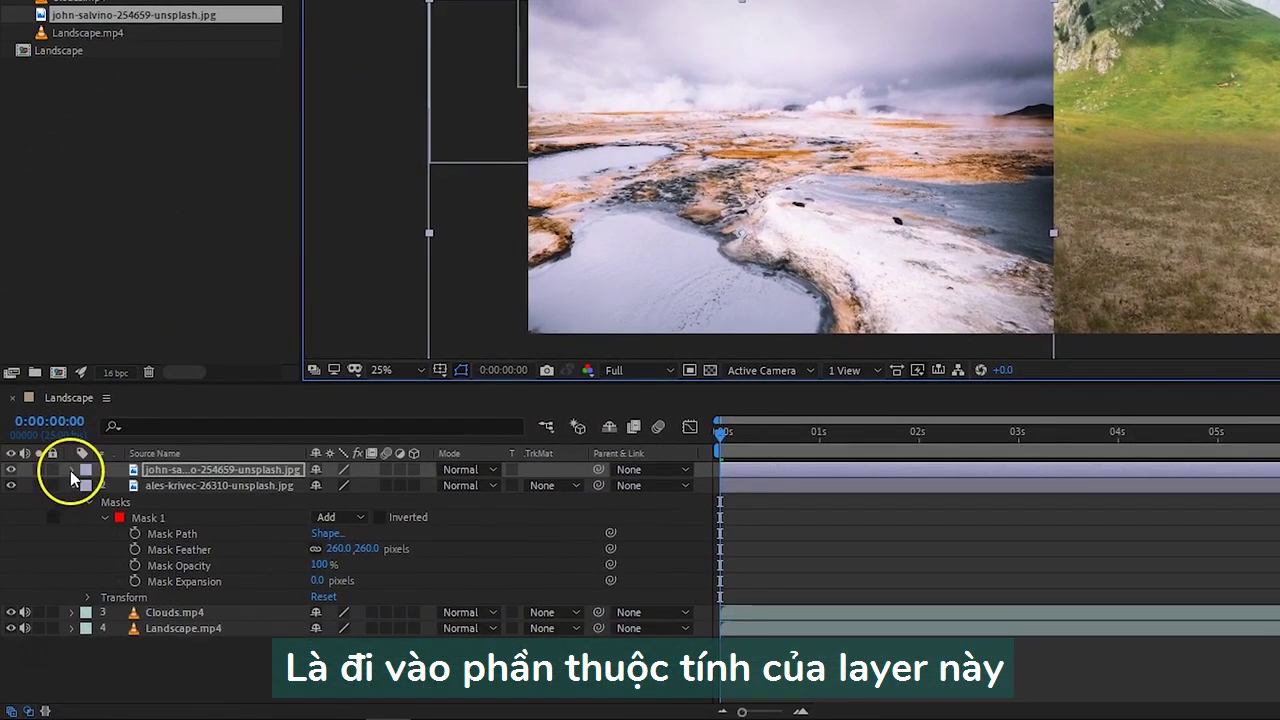
Step: Set the pond layer's opacity to 50% in its transform properties
click(71, 470)
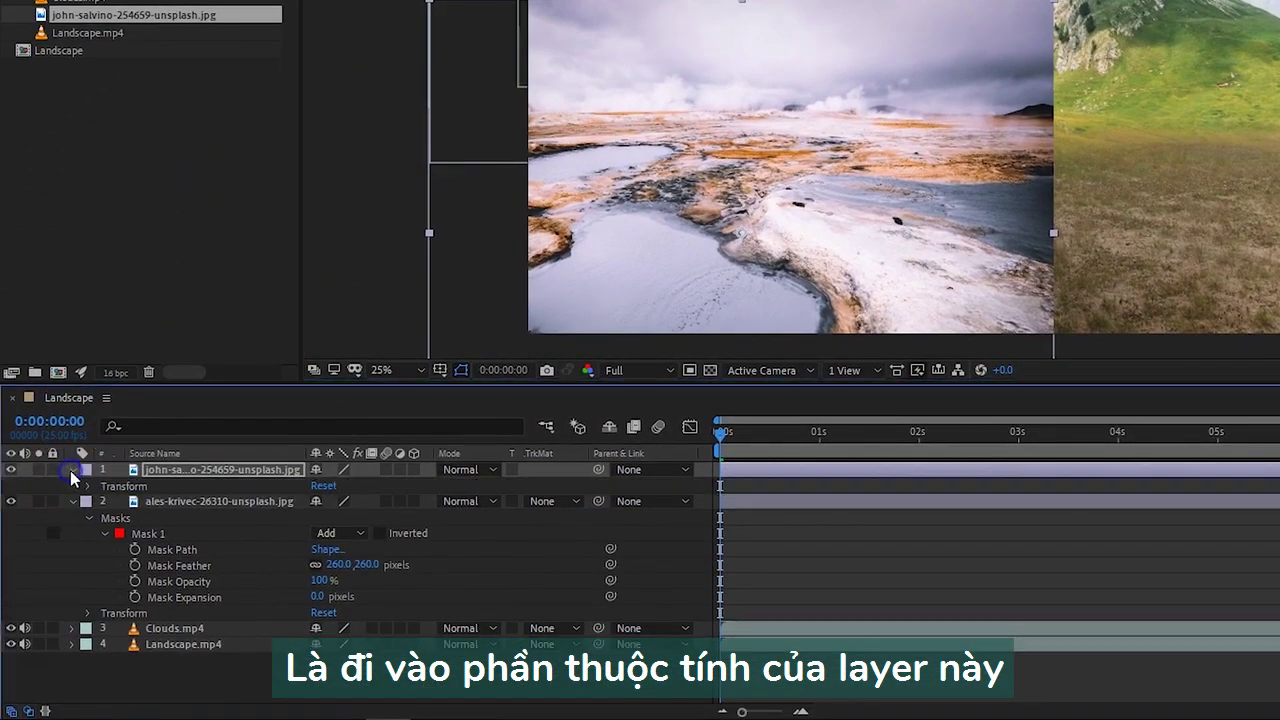
click(85, 487)
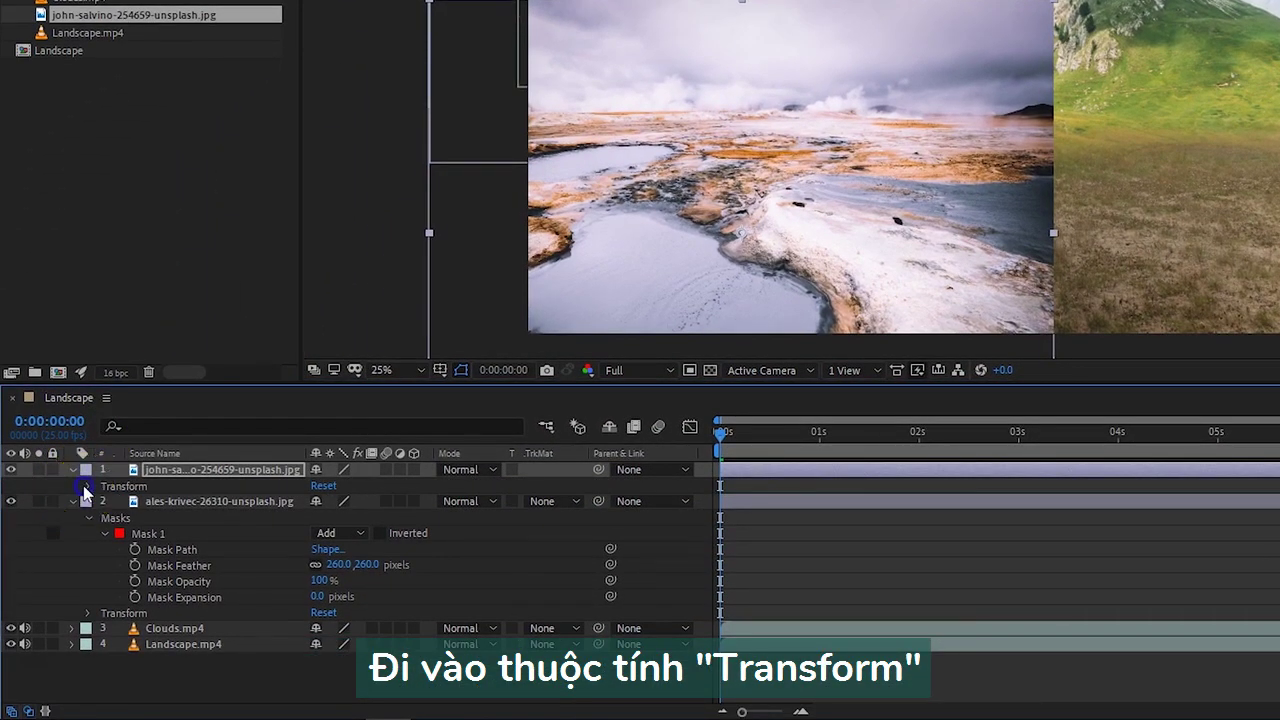
click(108, 535)
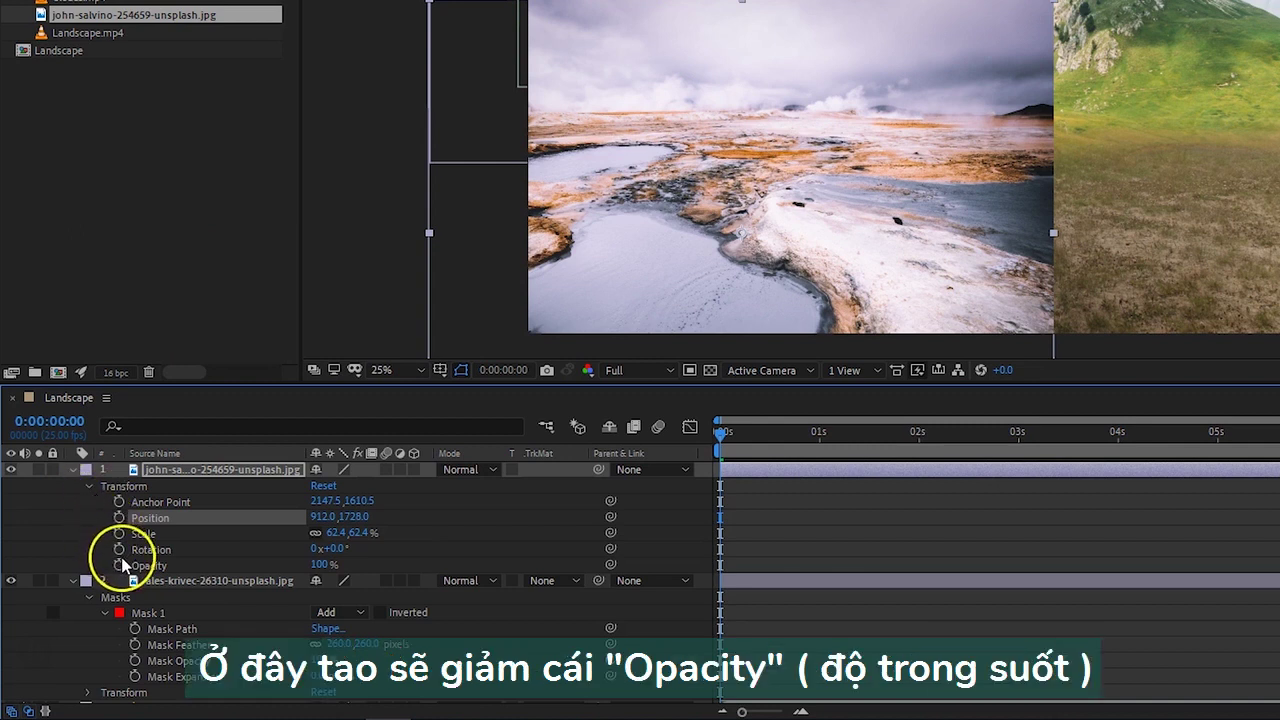
click(320, 565)
text(5)
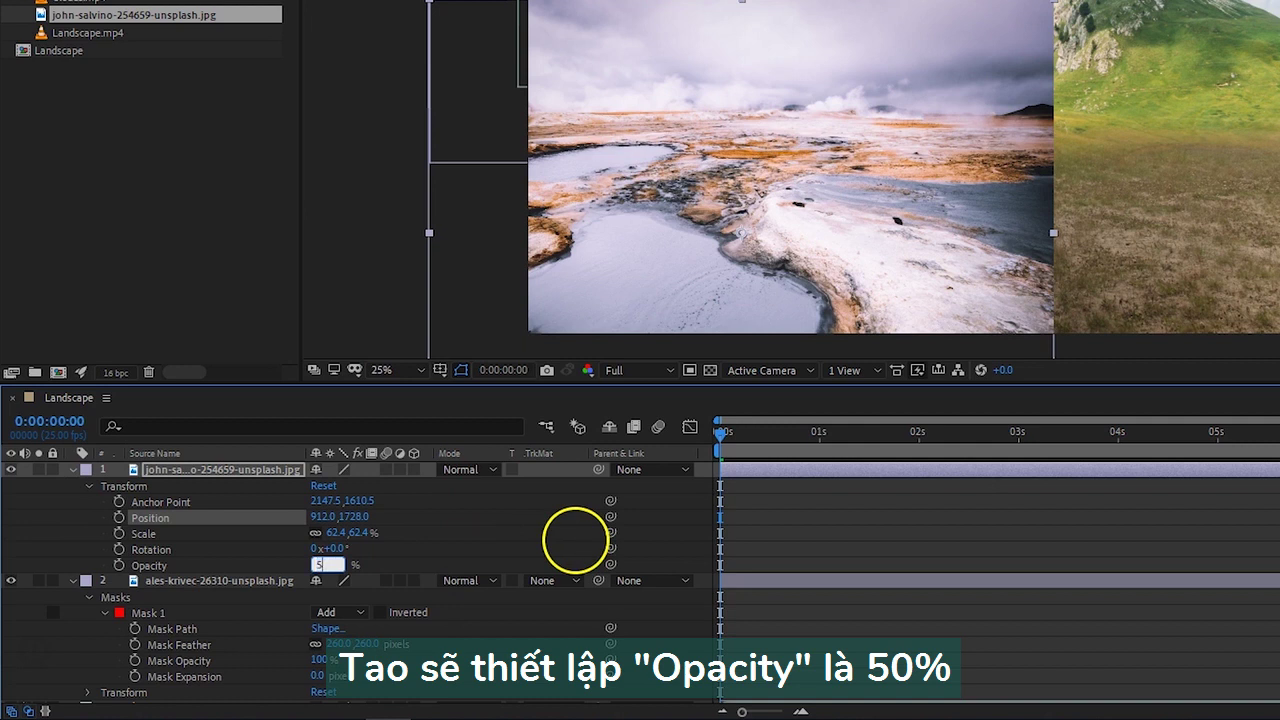
text(0)
key(Return)
Step: Move the pond layer to about 996, 1944 over the field and set its opacity back to 100%
drag(550, 410, 506, 431)
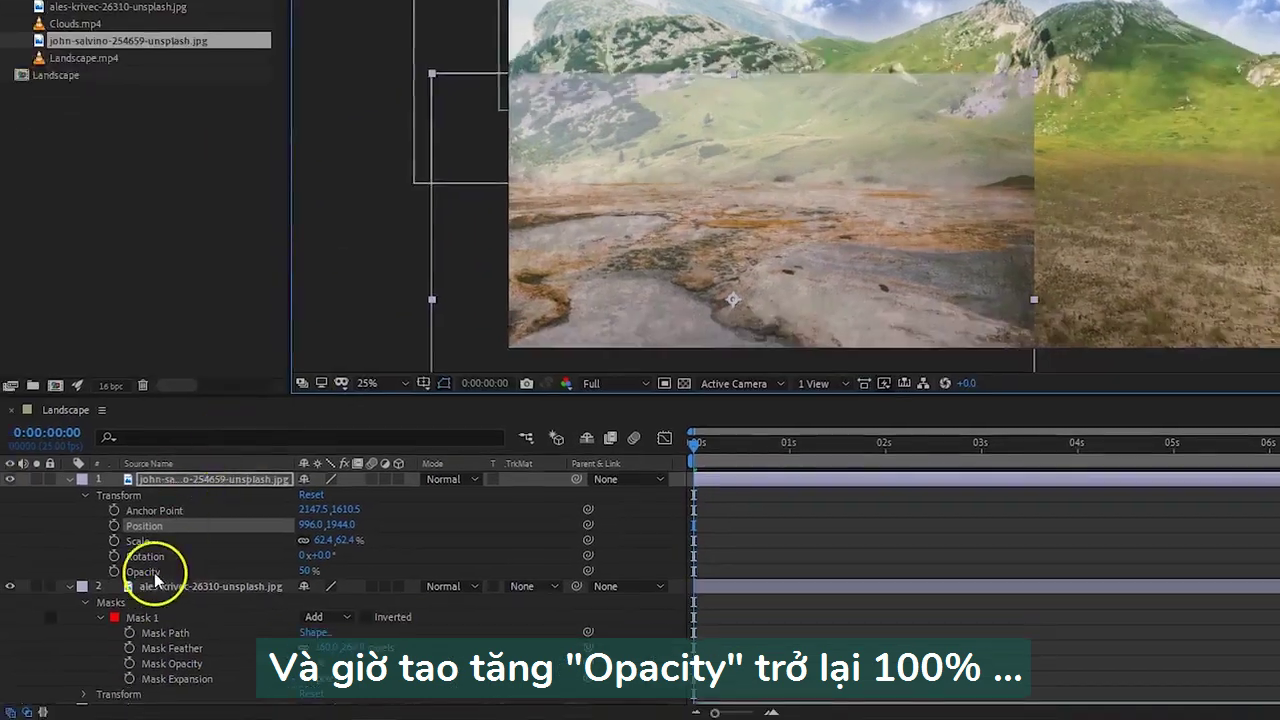
drag(310, 568, 431, 566)
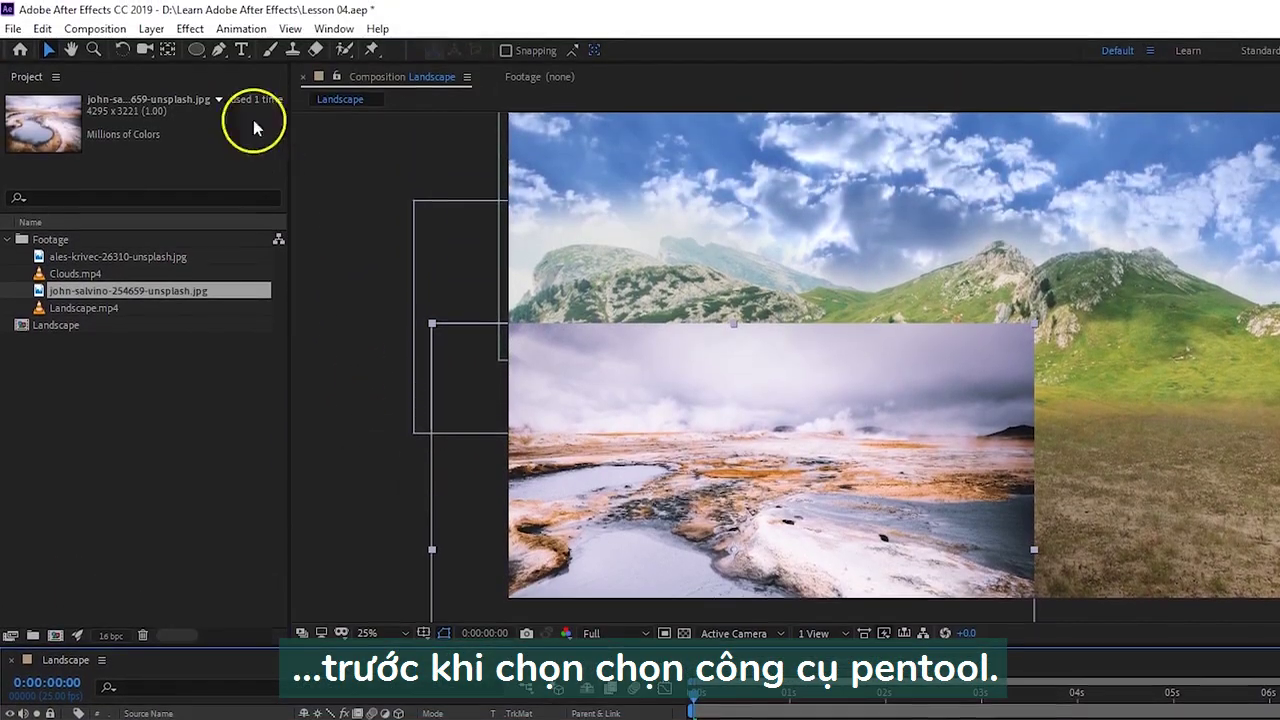
Step: Draw a closed Pen tool mask around the pond on the pond layer, cutting away the sky and the surrounding ground
click(223, 46)
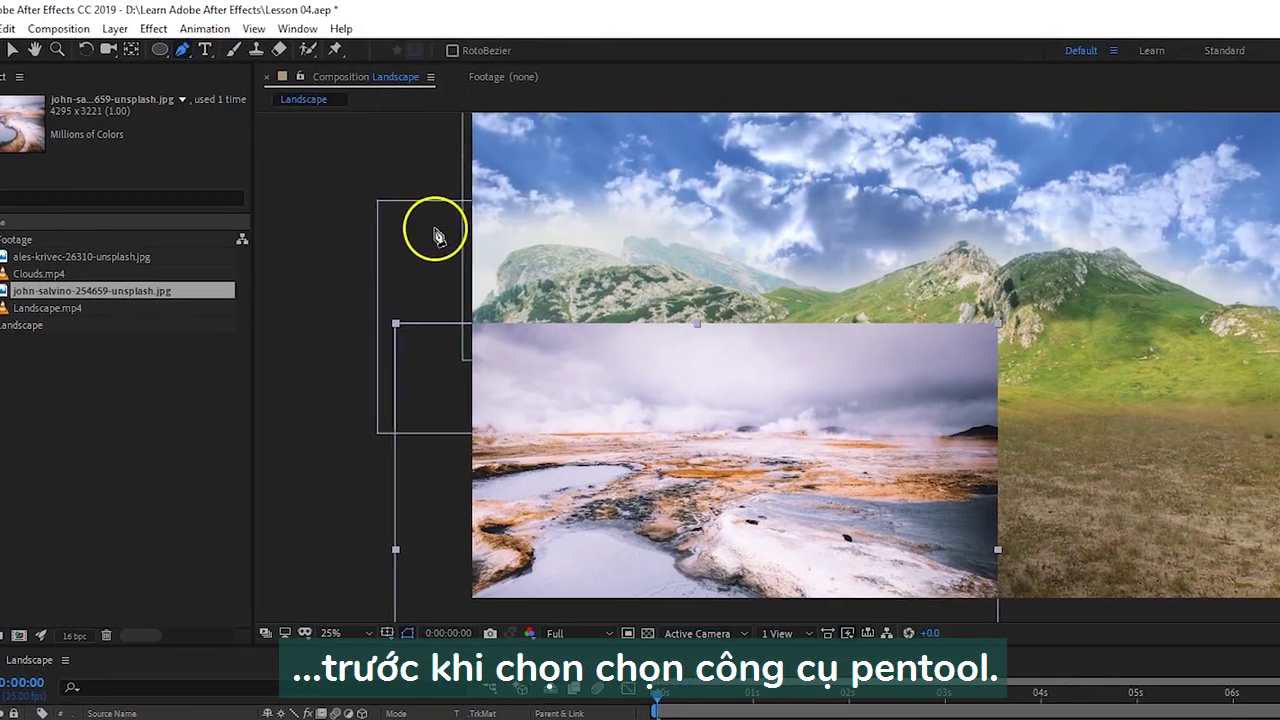
click(196, 467)
click(392, 466)
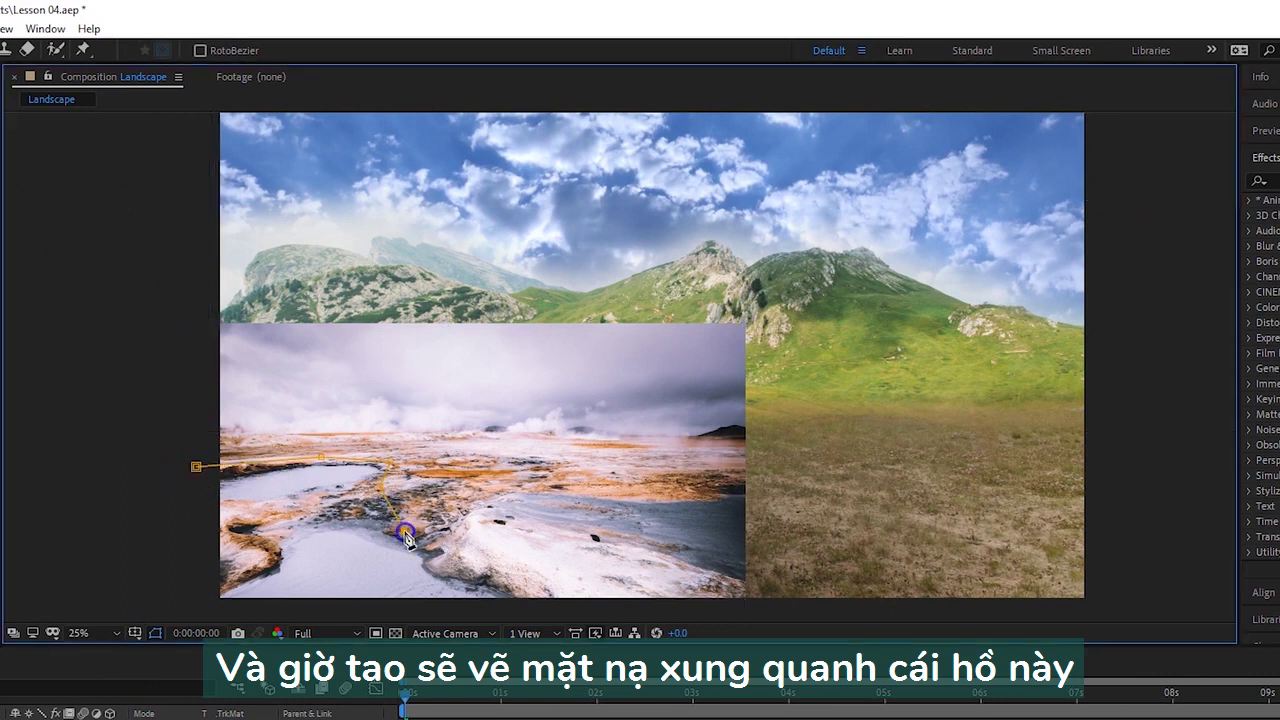
click(196, 466)
key(period)
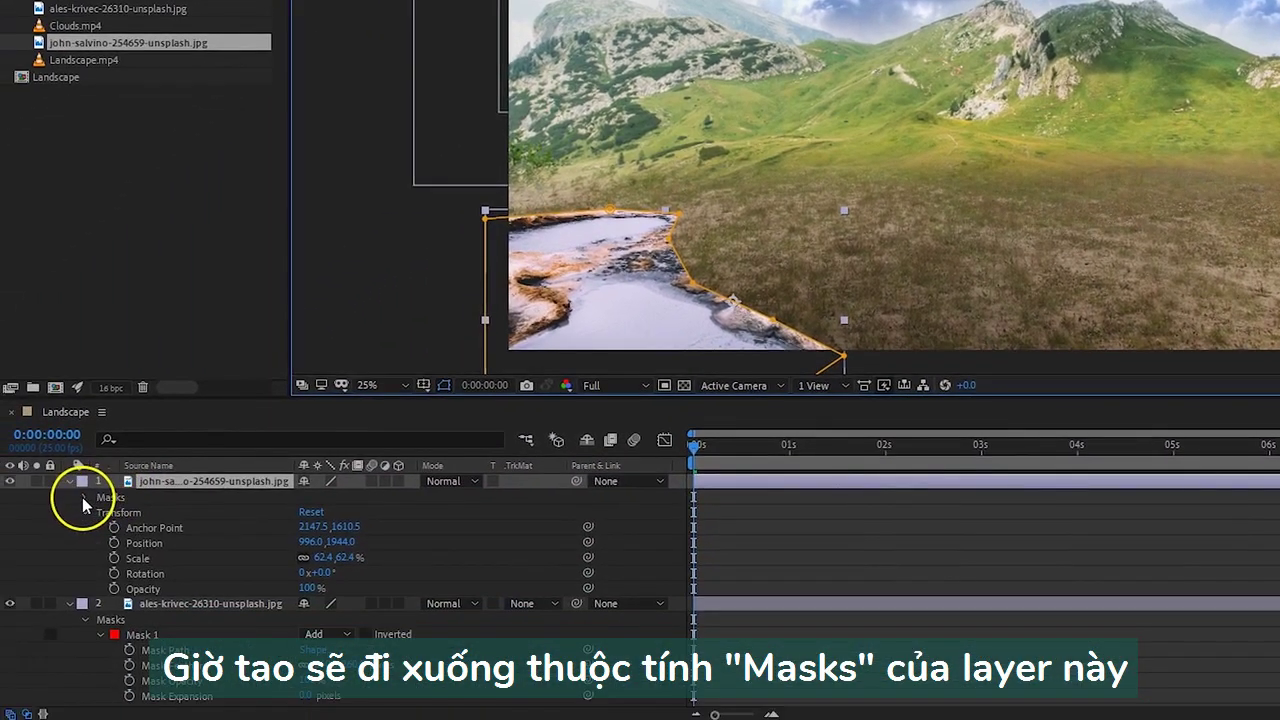
Step: Set the pond mask's feather to 322 pixels and collapse the properties of the pond and mountain layers
click(84, 498)
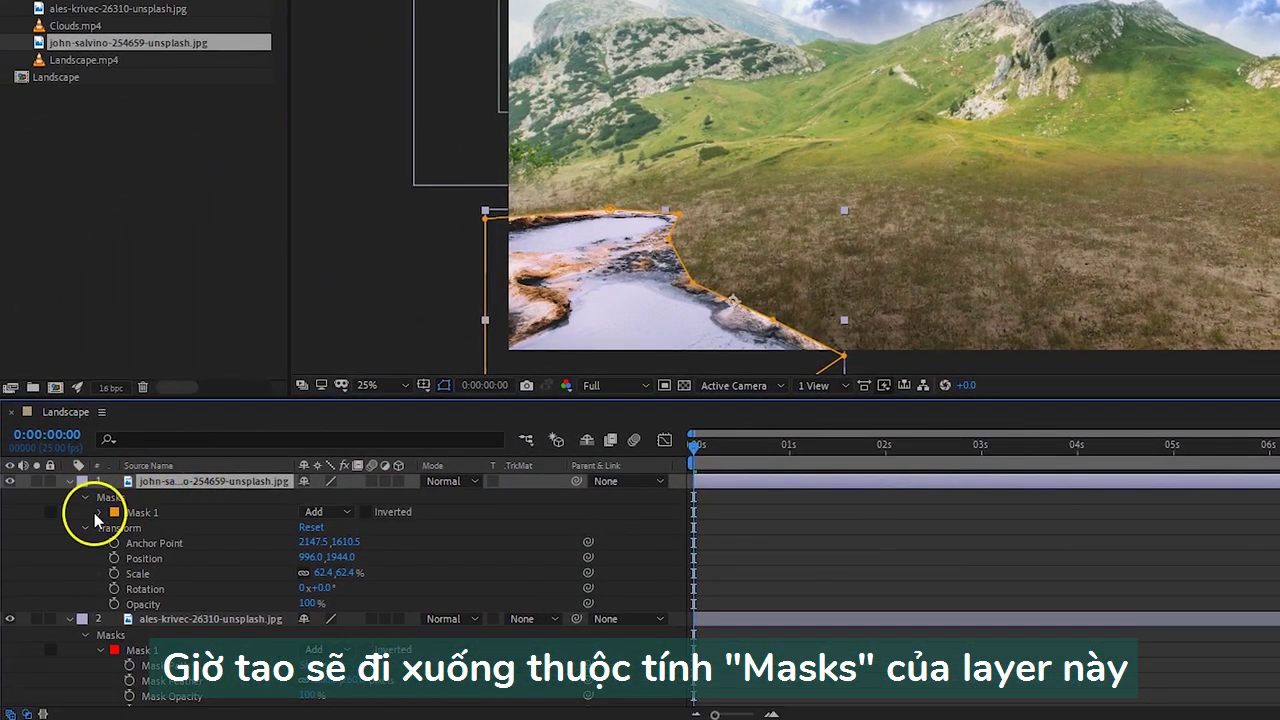
click(99, 513)
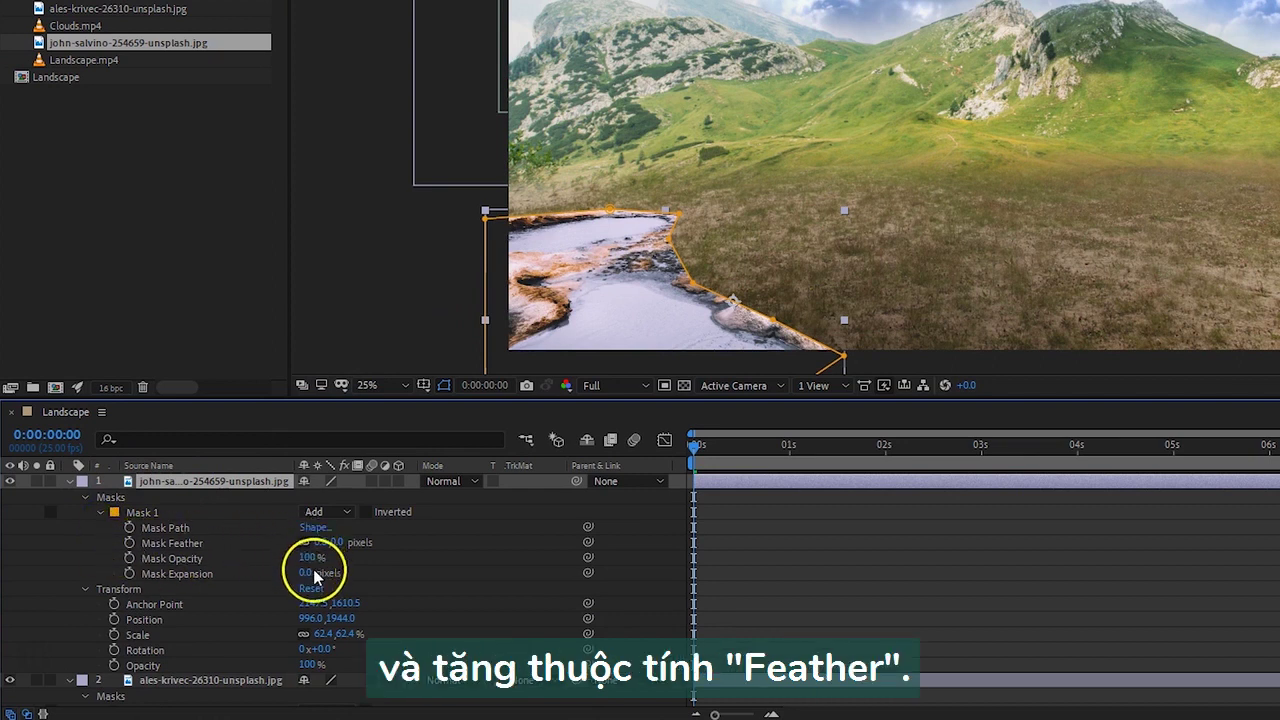
drag(333, 545, 605, 530)
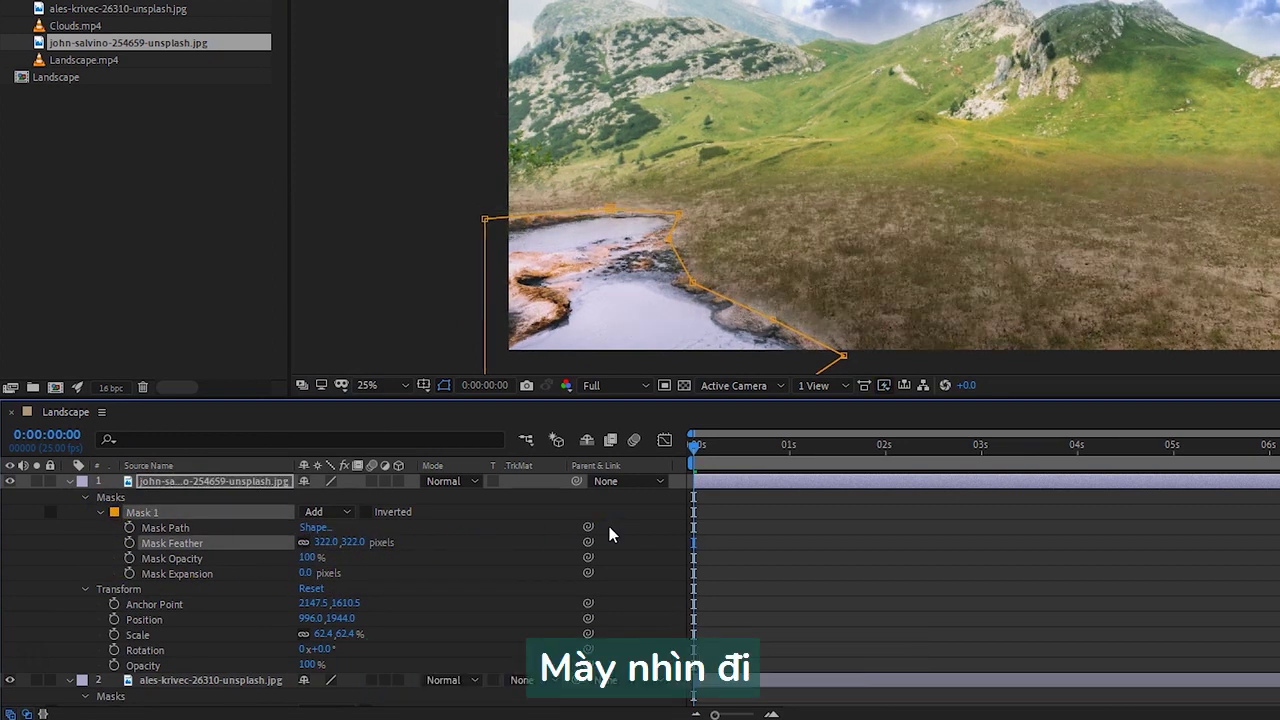
click(68, 482)
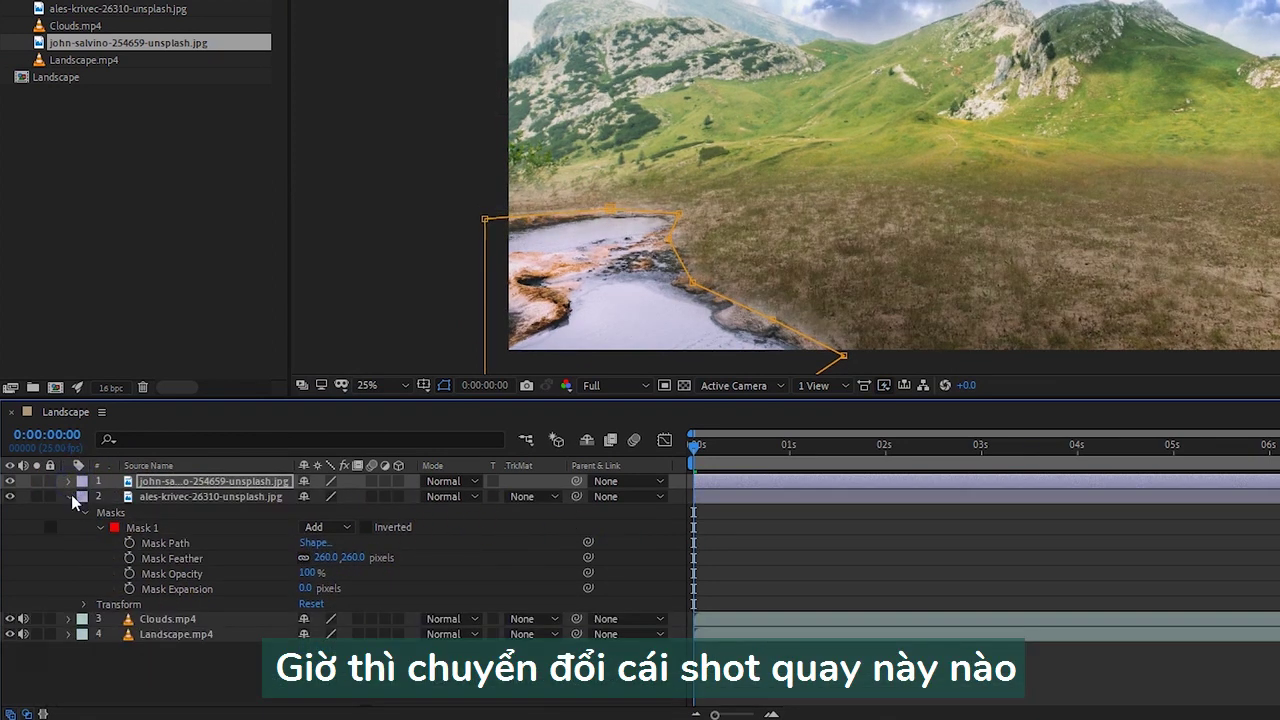
click(71, 495)
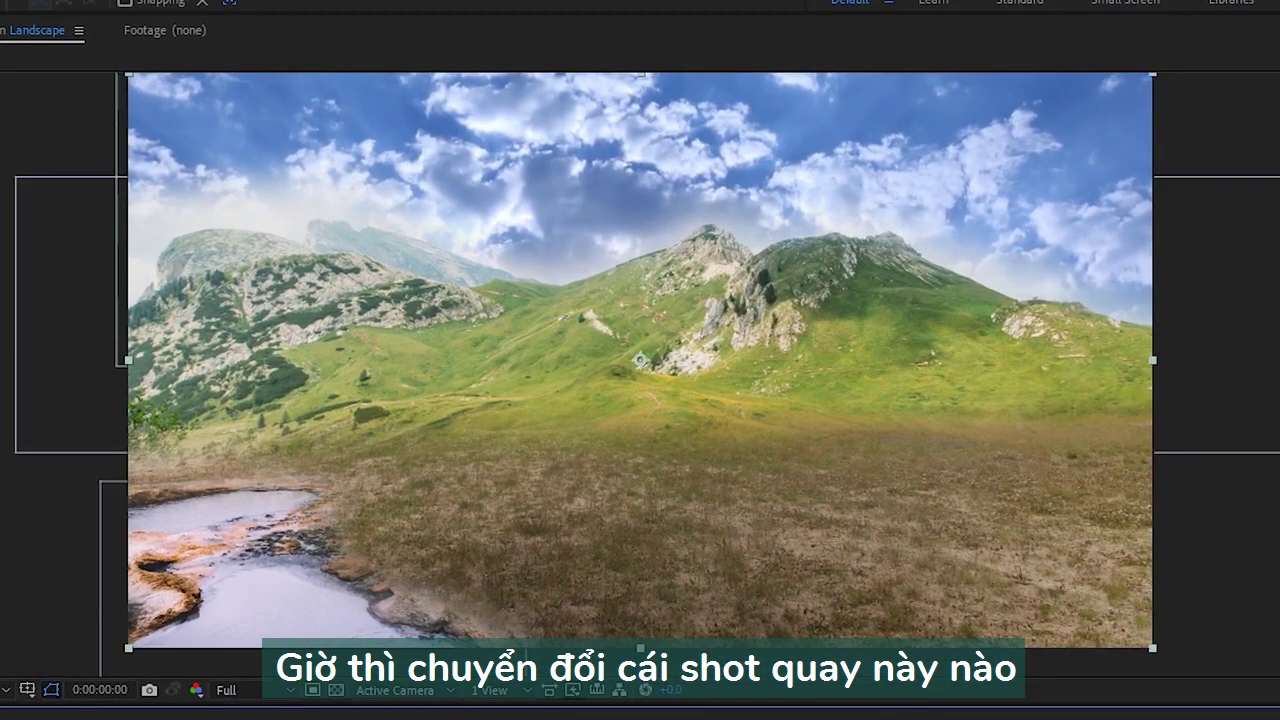